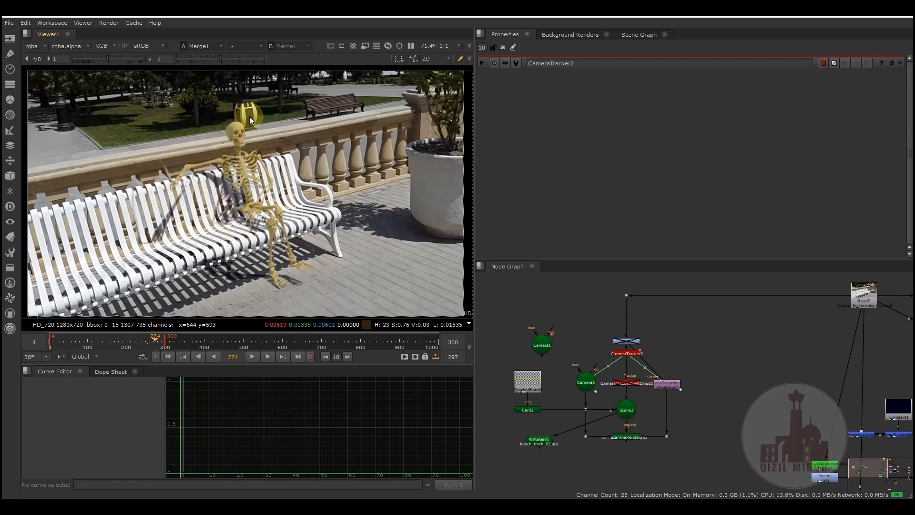
left_click_drag(502, 280, 704, 460)
left_click(702, 368)
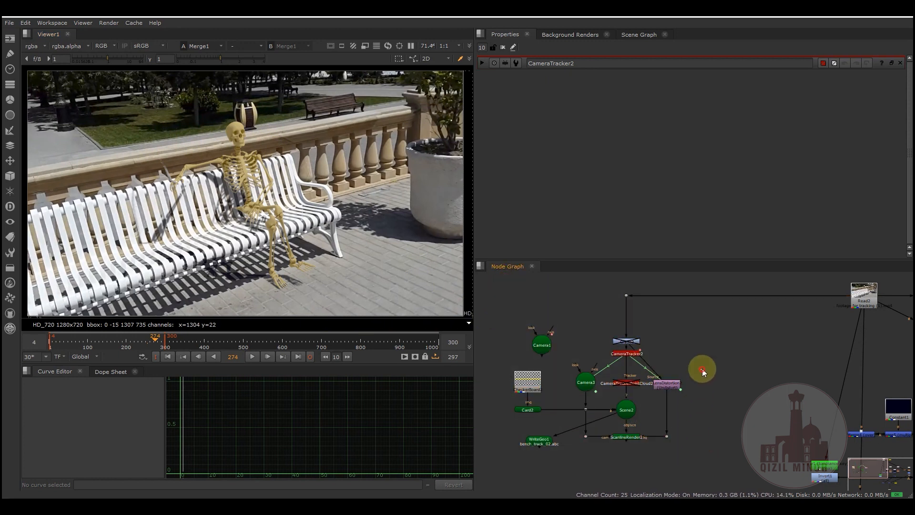
left_click_drag(496, 280, 705, 462)
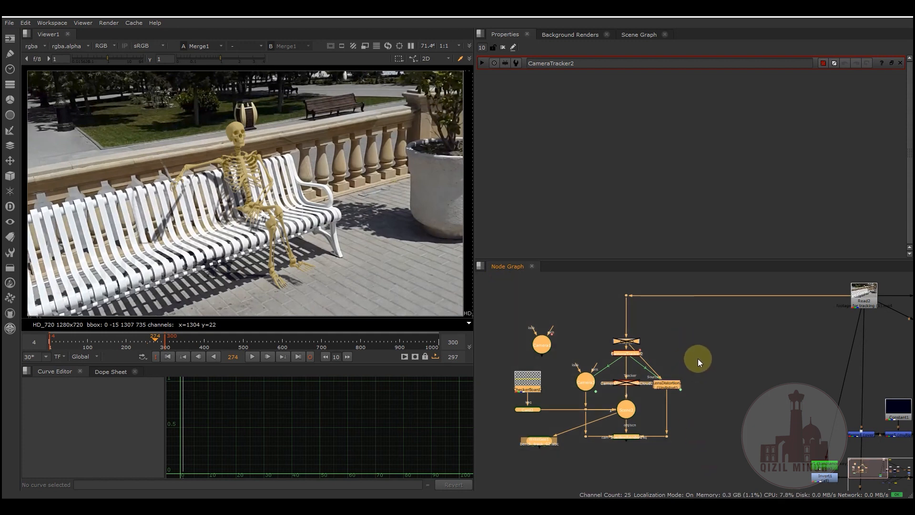
left_click(702, 342)
left_click_drag(127, 116, 336, 298, "ctrl+shift")
left_click_drag(140, 106, 333, 296)
left_click_drag(134, 105, 329, 295)
left_click_drag(158, 106, 339, 288)
mouse_move(700, 350)
middle_mouse_down()
mouse_move(686, 347)
mouse_move(694, 357)
mouse_move(702, 350)
middle_mouse_up()
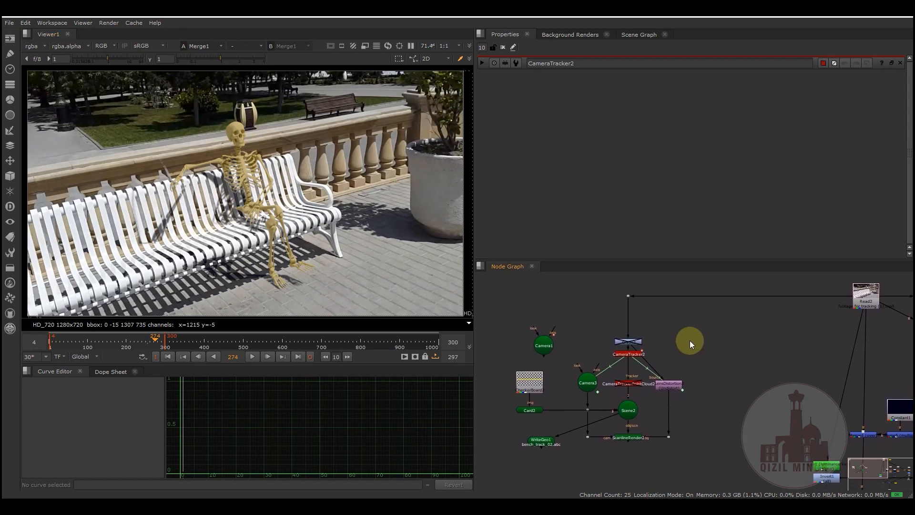
left_click_drag(502, 283, 707, 462)
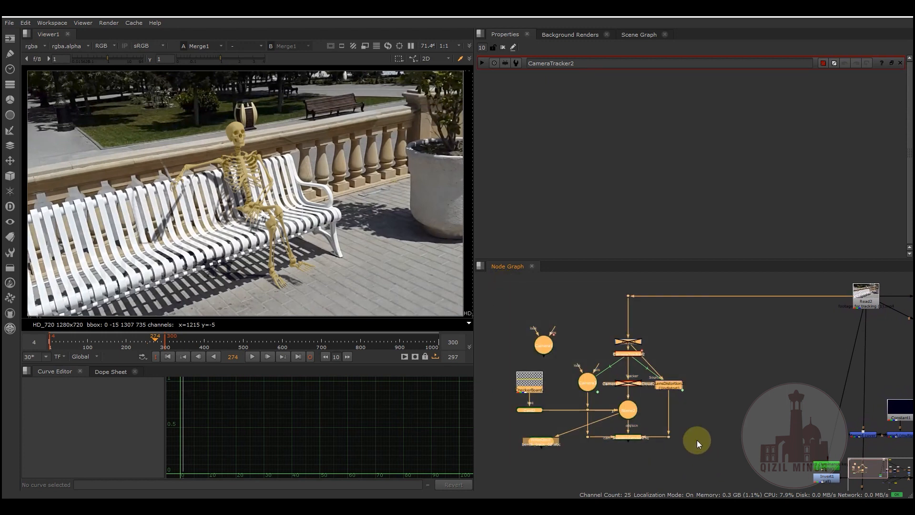
left_click(696, 366)
middle_click_drag(718, 367, 717, 368)
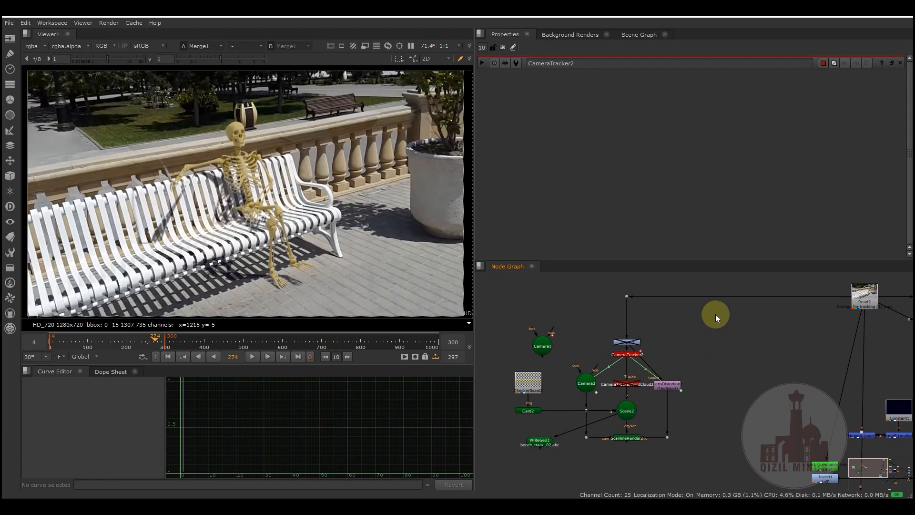
left_click_drag(708, 286, 504, 458)
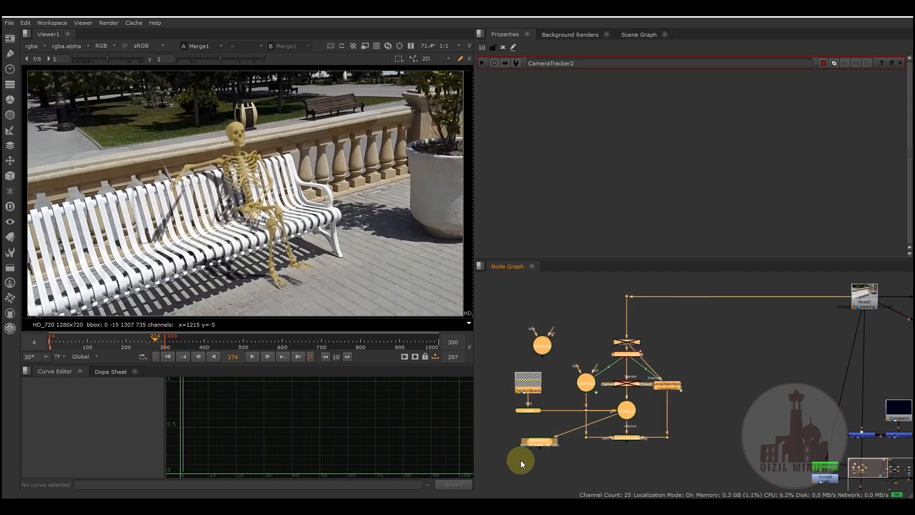
left_click(716, 351)
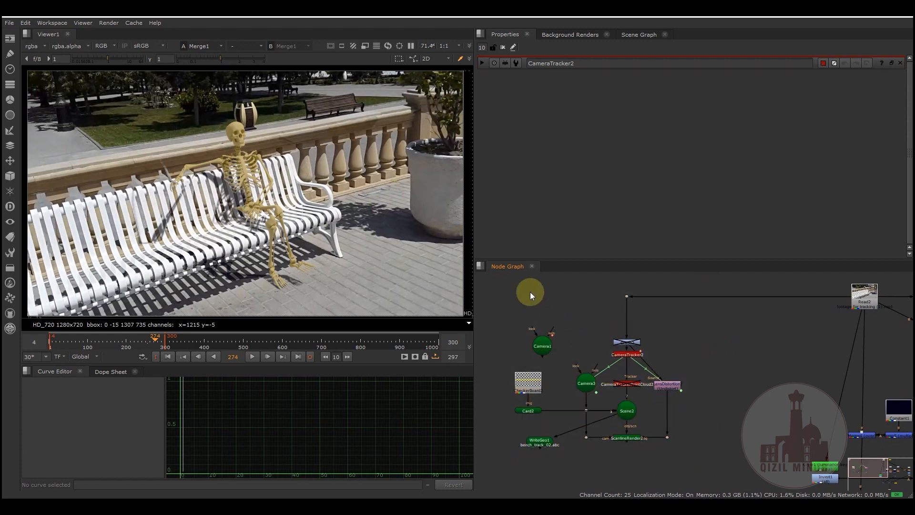
left_click_drag(498, 282, 722, 464)
left_click(723, 382)
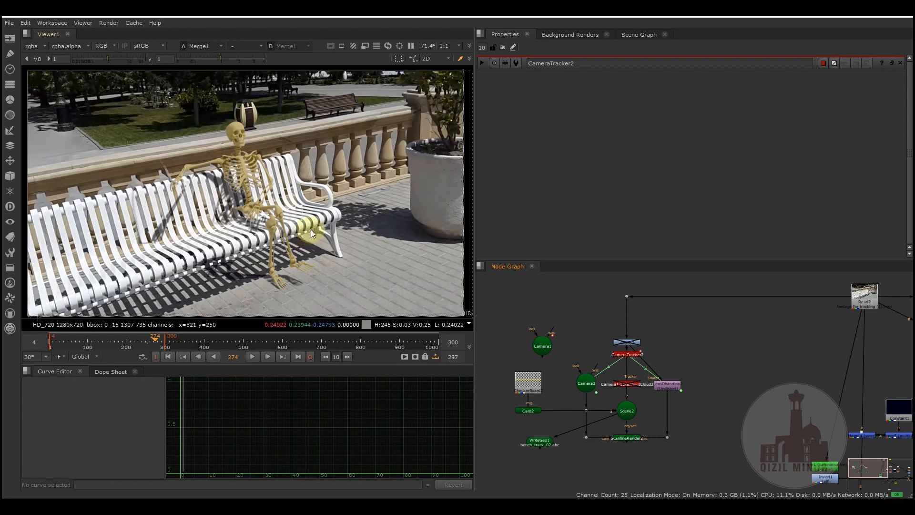
middle_click_drag(575, 313, 585, 313)
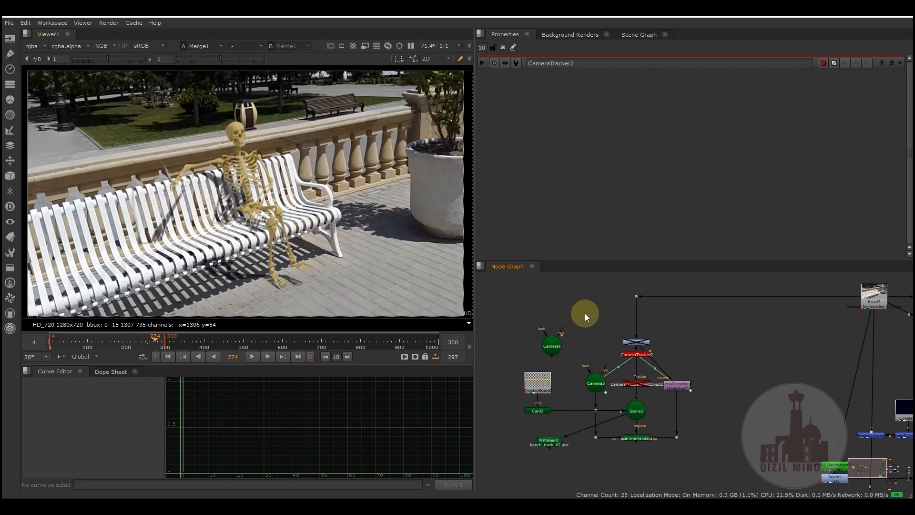
left_click_drag(521, 285, 723, 459)
left_click(694, 341)
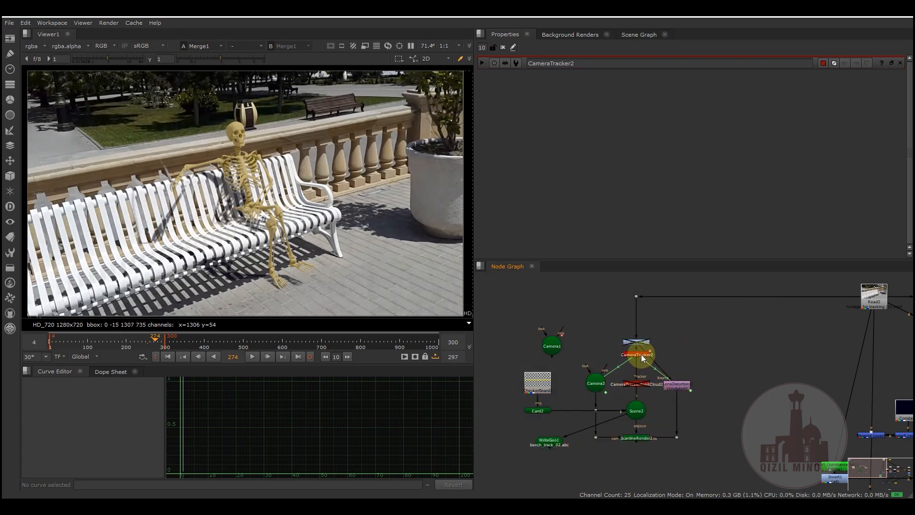
left_click(271, 202)
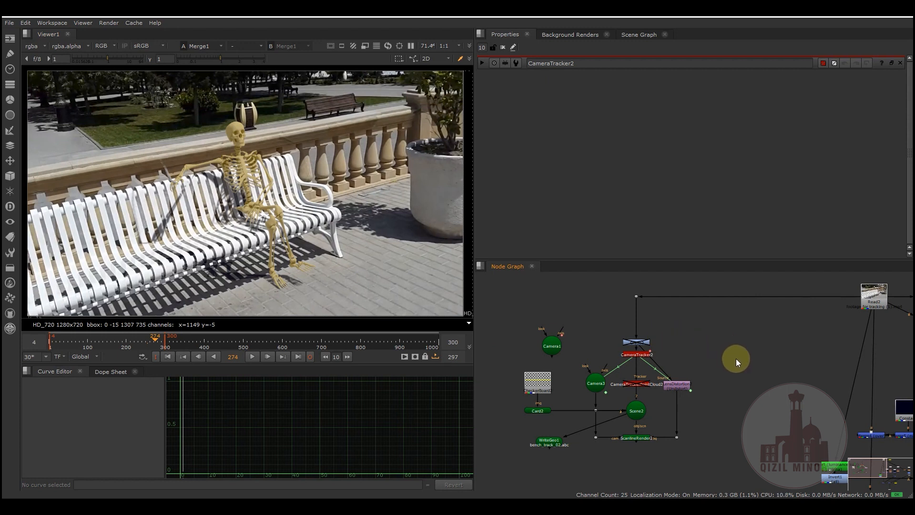
middle_click_drag(736, 359, 722, 336)
left_click(547, 414)
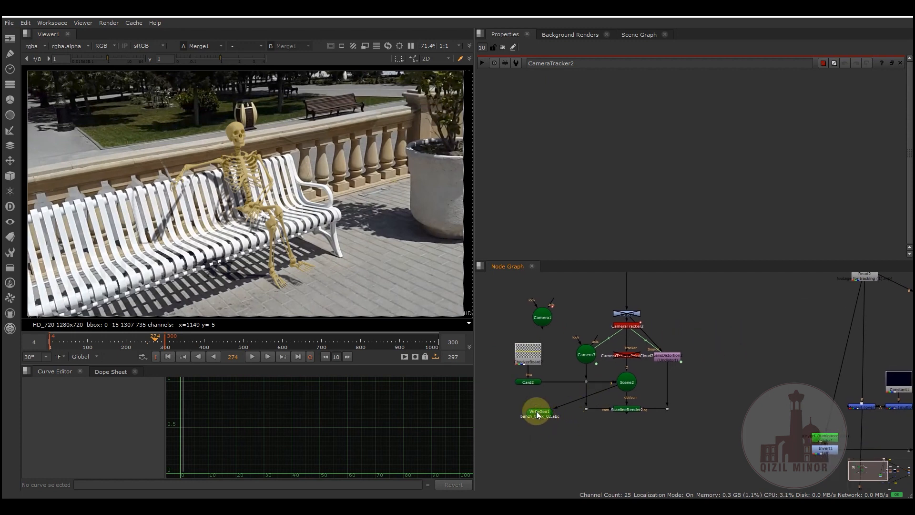
- Open the properties of the Read2 footage node and show its output in the viewer
middle_click_drag(692, 336, 647, 381)
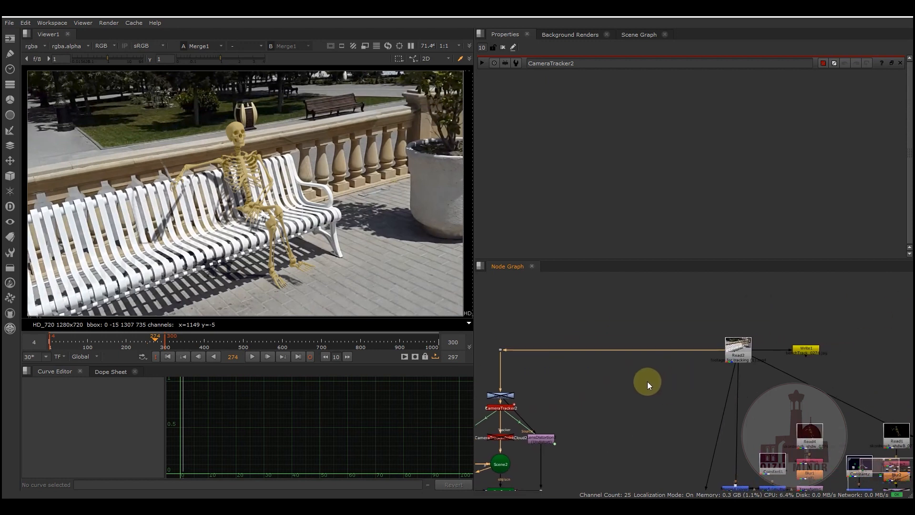
double_click(736, 358)
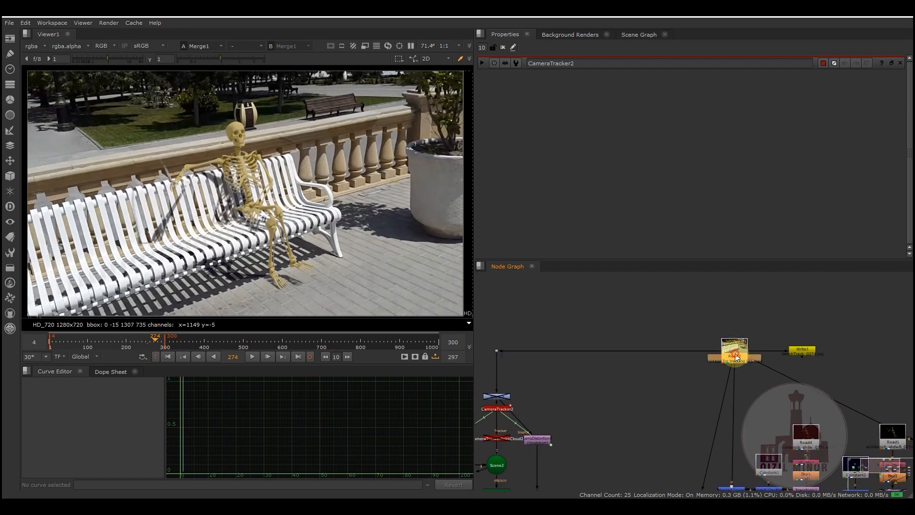
key("1")
left_click(674, 381)
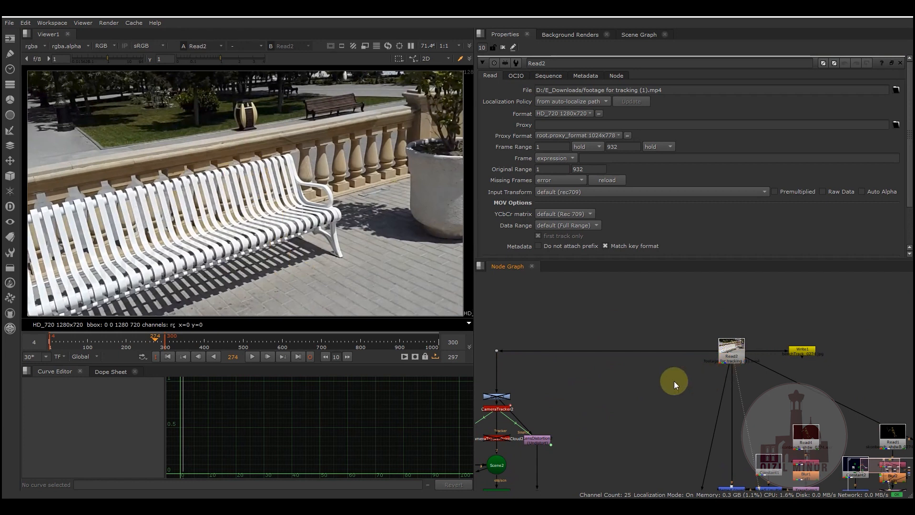
- Play the bench footage from the first frame, stop it, return to the start and go to frame 172
left_click(167, 357)
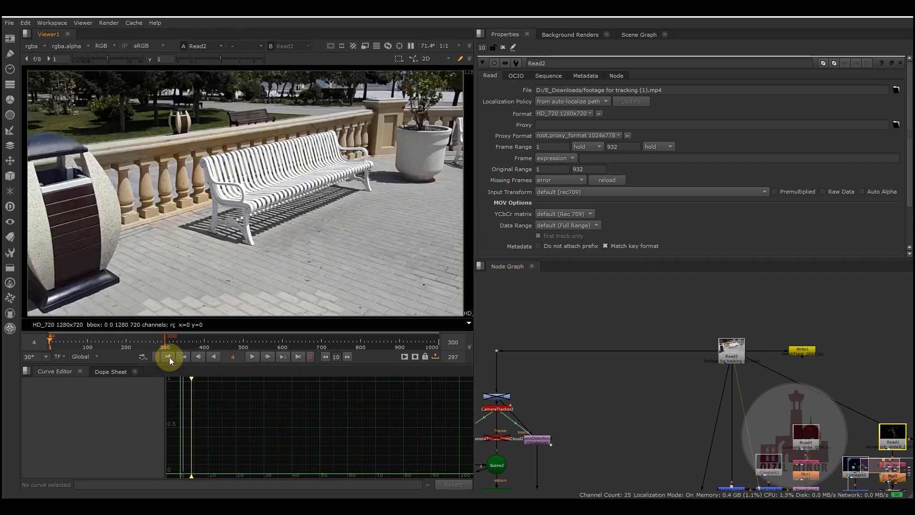
left_click(251, 357)
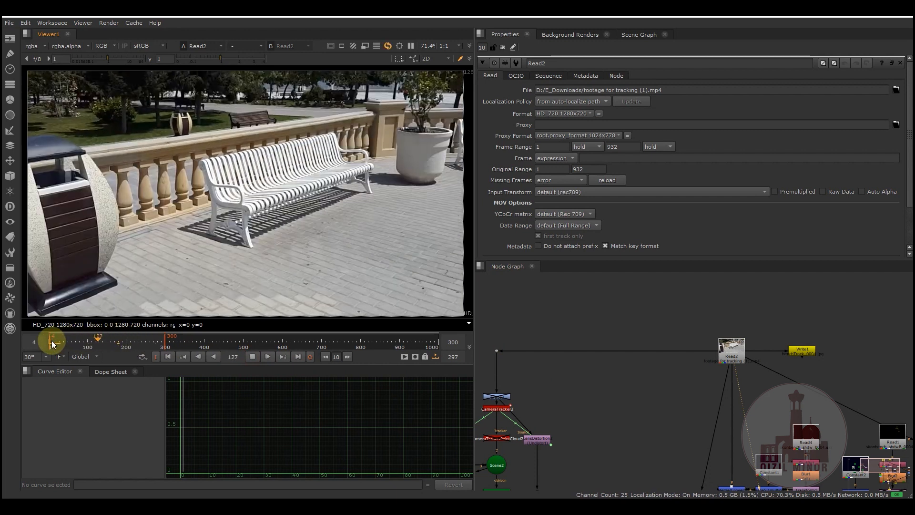
mouse_move(122, 347)
left_mouse_down()
mouse_move(133, 347)
mouse_move(117, 348)
left_mouse_up()
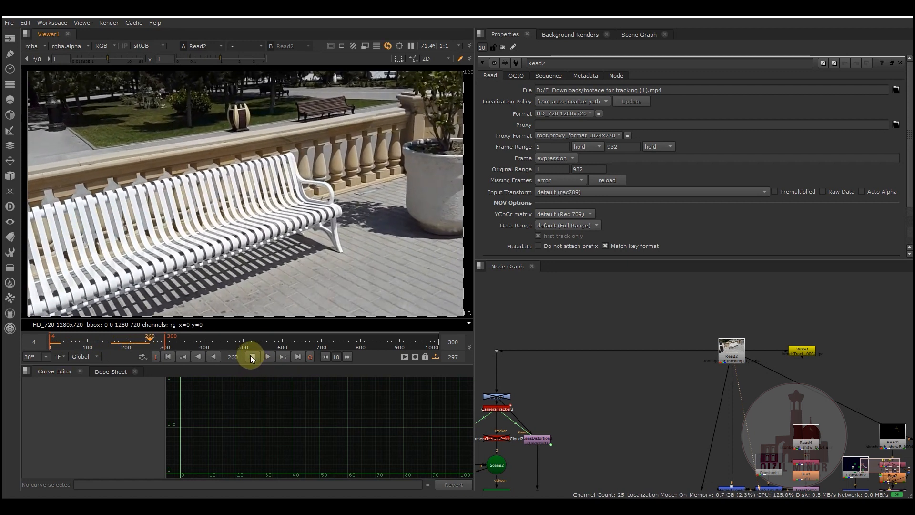
left_click(252, 357)
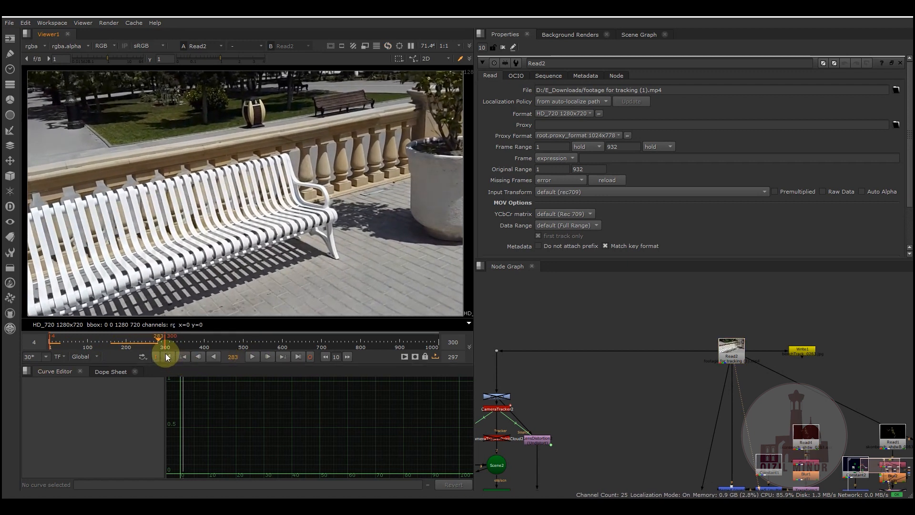
left_click(168, 357)
left_click(115, 342)
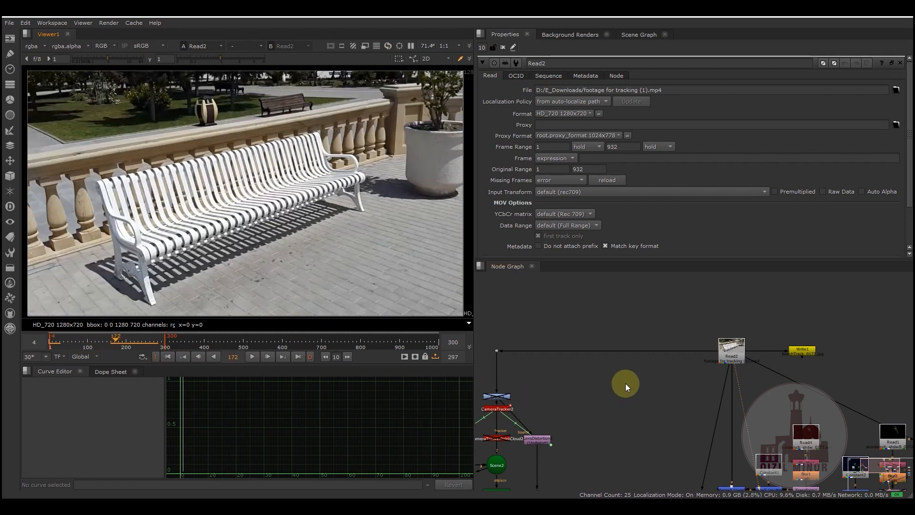
- Show the metadata of the Read2 footage and widen the key column to read the full entry names
middle_click_drag(639, 408, 688, 374)
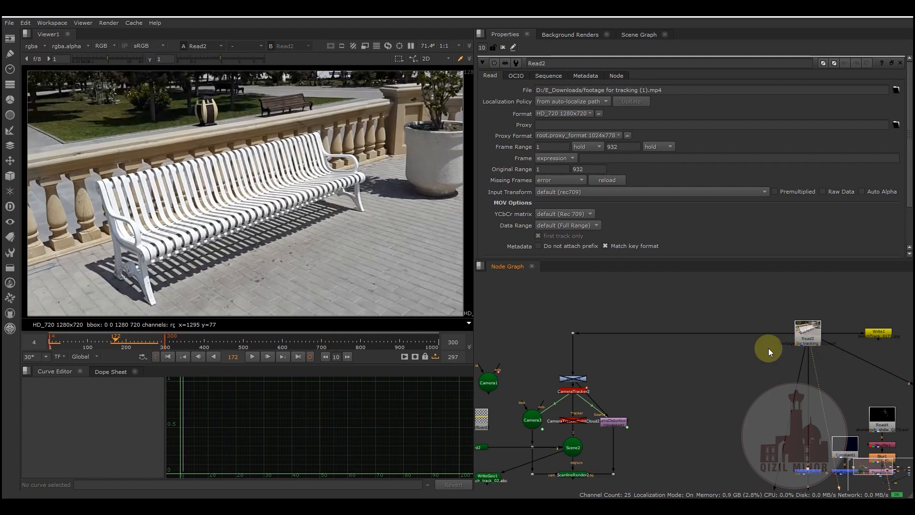
middle_click_drag(699, 365, 672, 388)
left_click(770, 365)
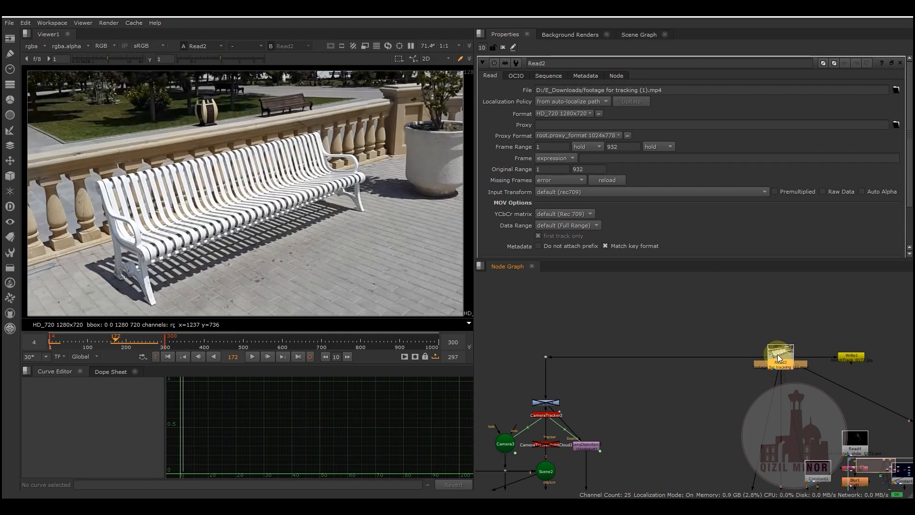
left_click(586, 76)
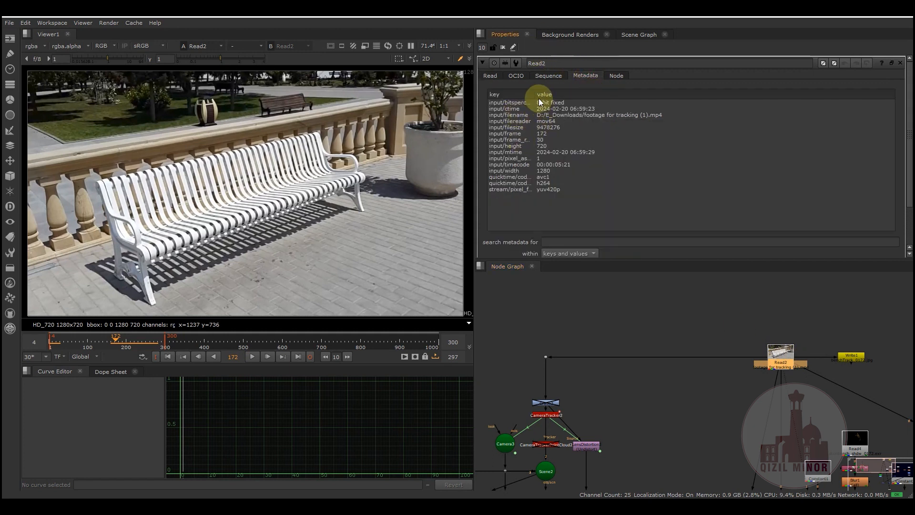
left_click_drag(535, 93, 573, 93)
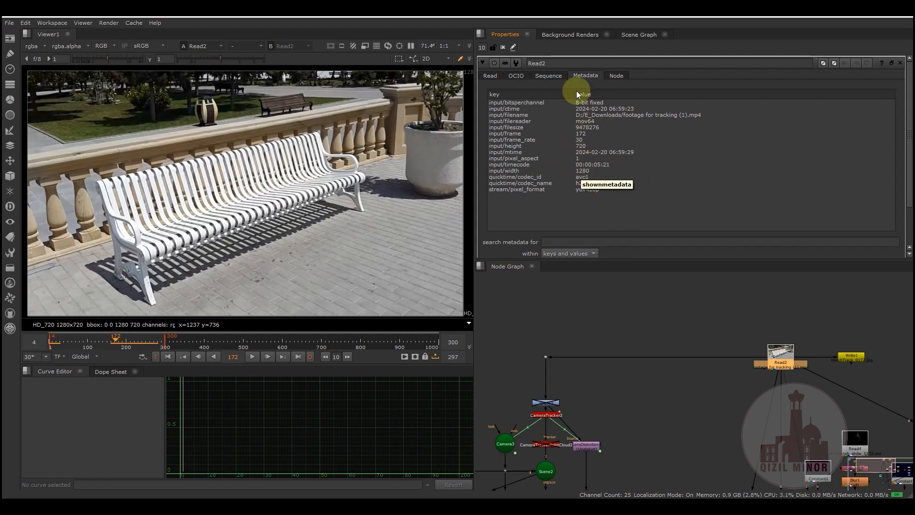
- Open the properties of the Write1 node connected to Read2 and inspect its full output file path
middle_click_drag(622, 421, 622, 367)
scroll(579, 364, "up", 2)
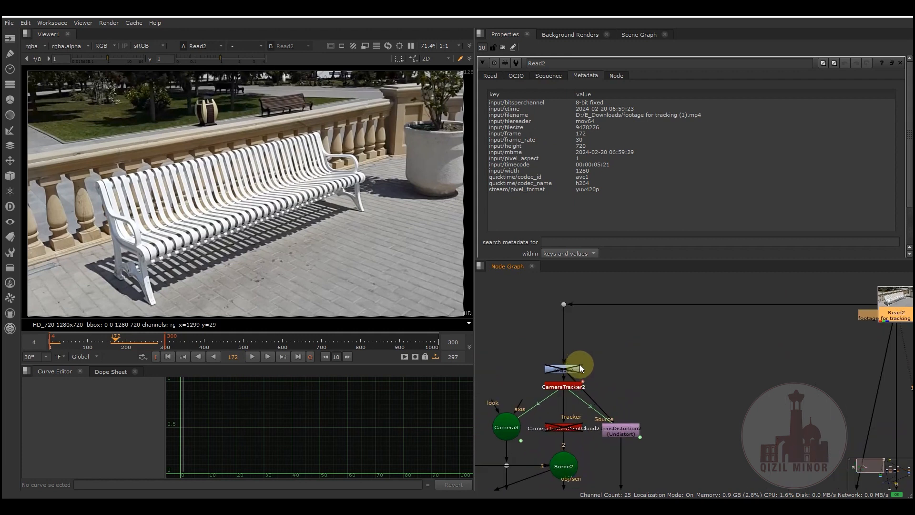
scroll(710, 362, "down", 1)
middle_click_drag(713, 362, 591, 387)
middle_click_drag(680, 377, 569, 394)
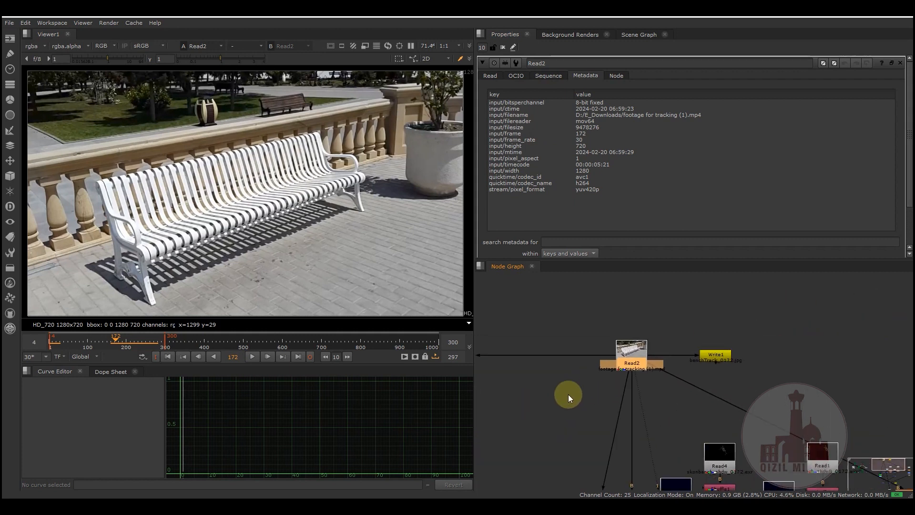
double_click(719, 362)
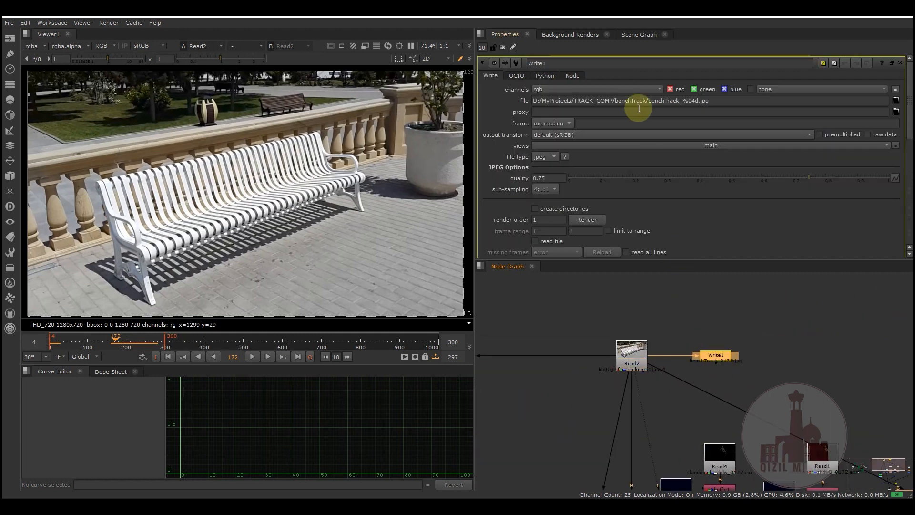
left_click_drag(717, 99, 534, 101)
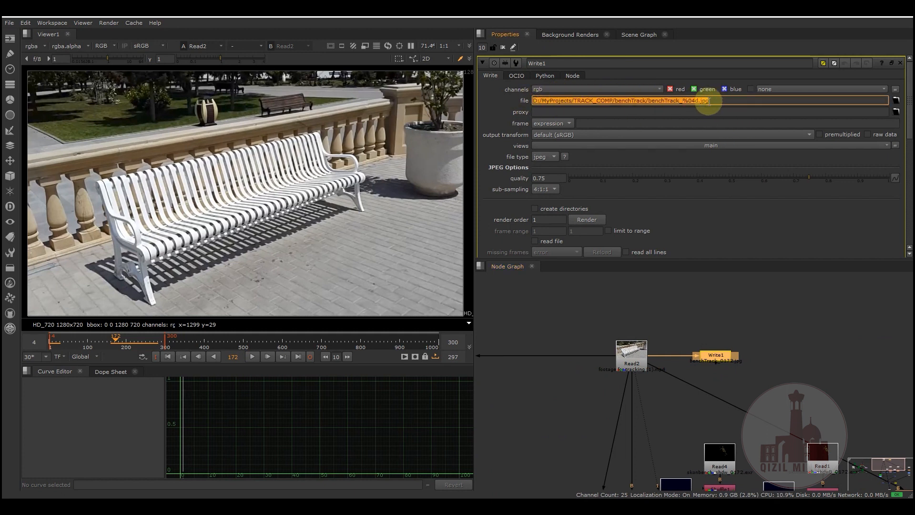
left_click(619, 299)
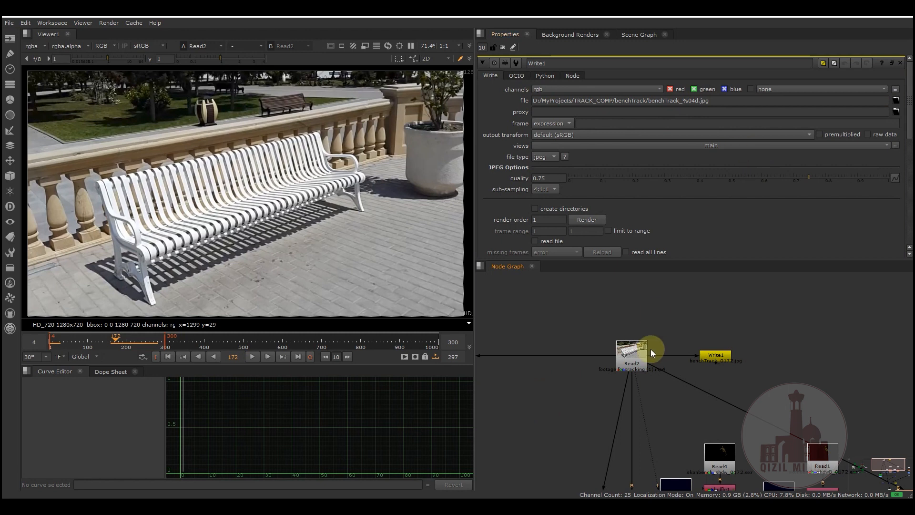
- Examine the folder and numbered file name pattern in the Write1 output path, and return to the CameraTracker2 node group
middle_click_drag(560, 388, 675, 333)
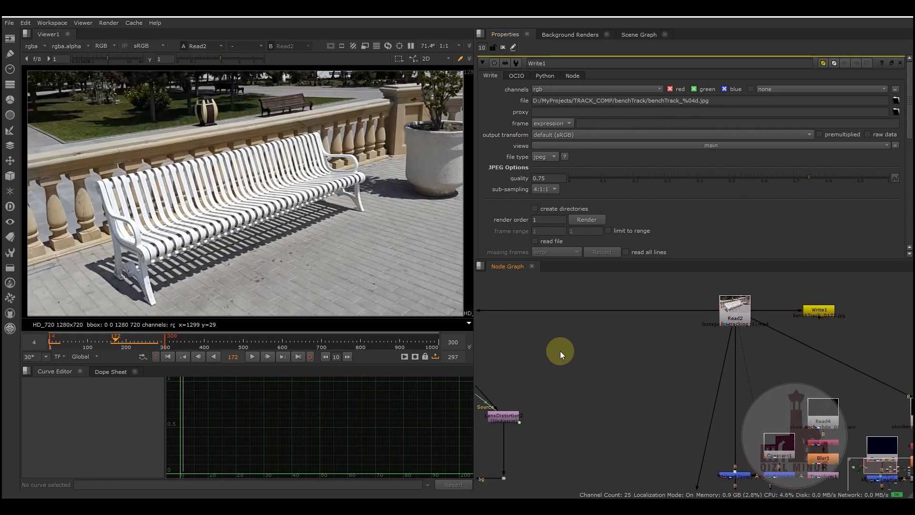
middle_click_drag(559, 351, 572, 374)
left_click_drag(717, 100, 587, 101)
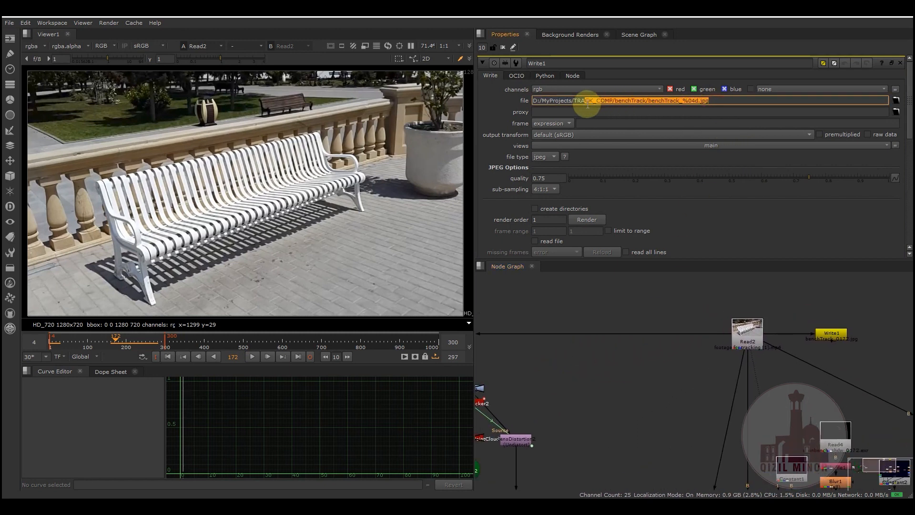
middle_click_drag(545, 376, 651, 359)
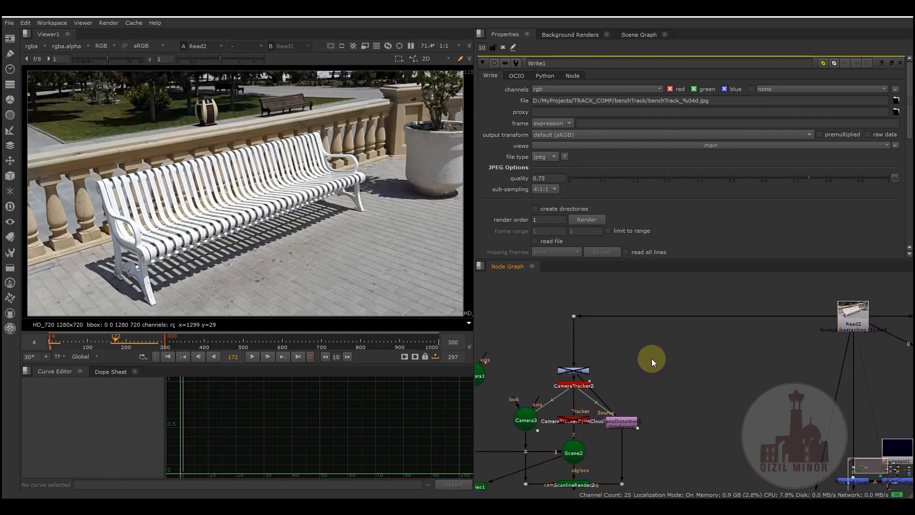
left_click_drag(710, 101, 650, 100)
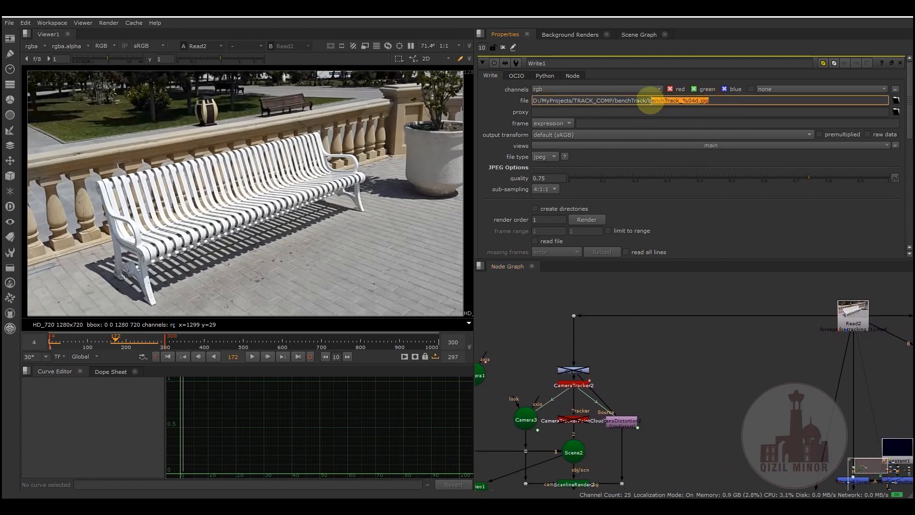
left_click_drag(718, 99, 679, 107)
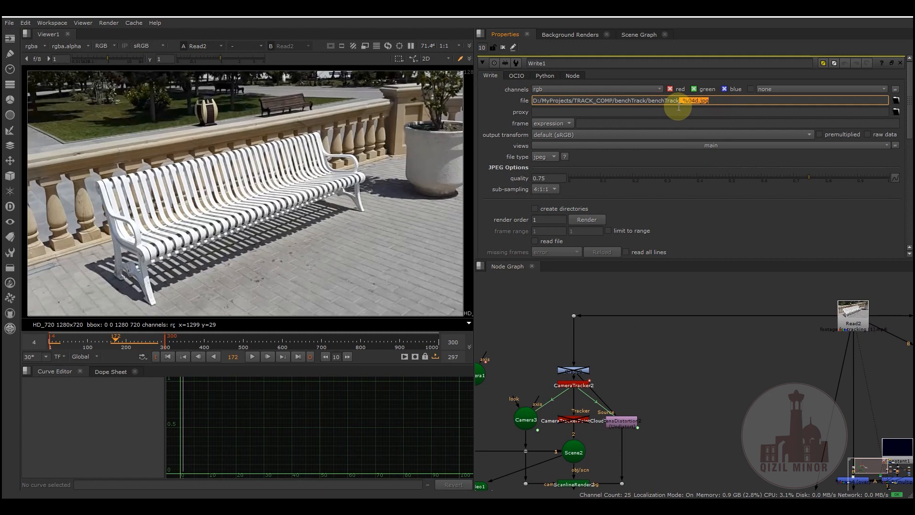
middle_click_drag(668, 353, 670, 329)
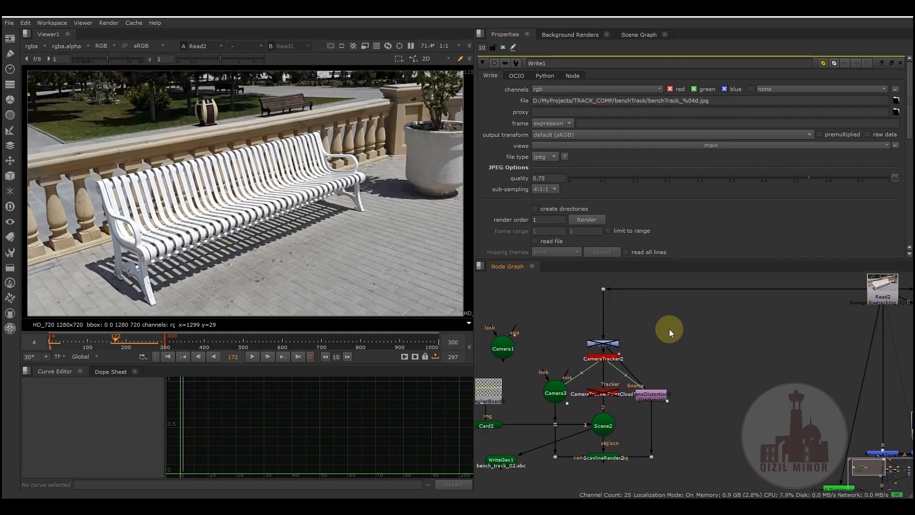
- Examine the layout of the CameraTracker2 node group and its connection to the Read2 footage
scroll(650, 339, "up", 3)
left_click_drag(592, 369, 593, 344)
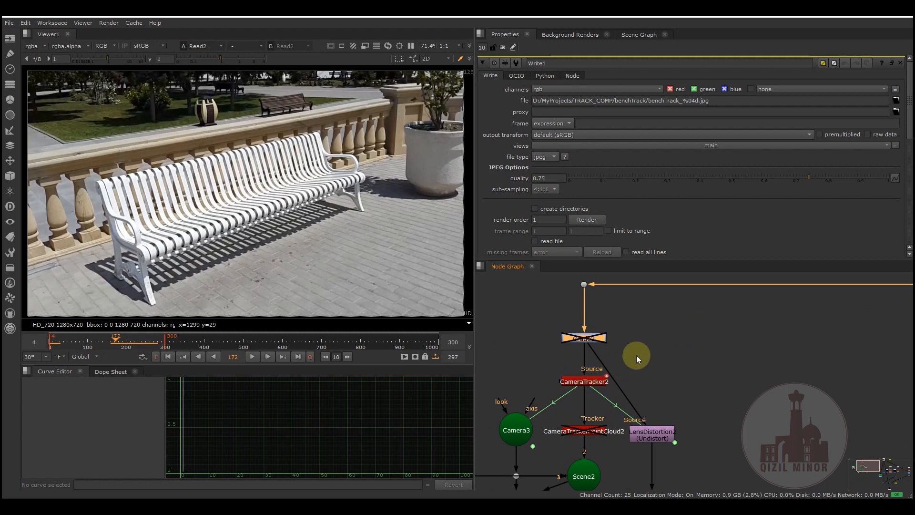
scroll(659, 386, "down", 5)
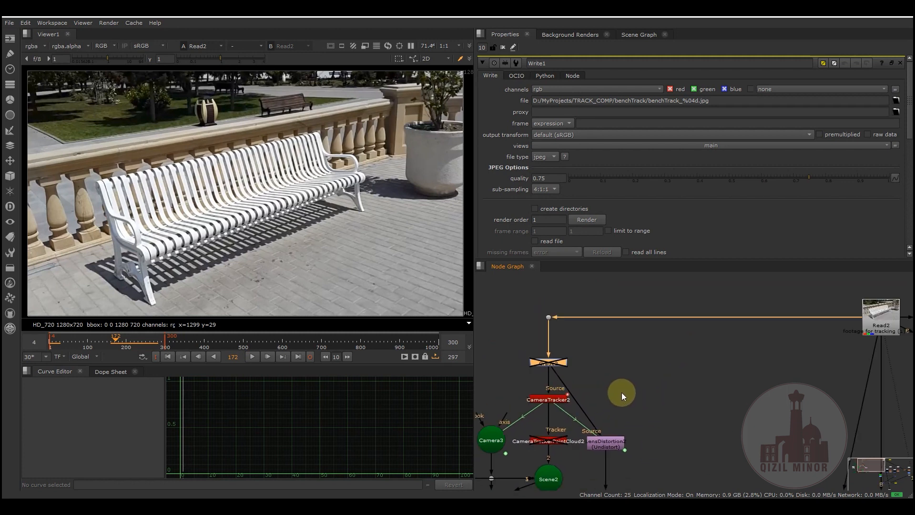
scroll(660, 390, "down", 2)
middle_click_drag(662, 390, 671, 357)
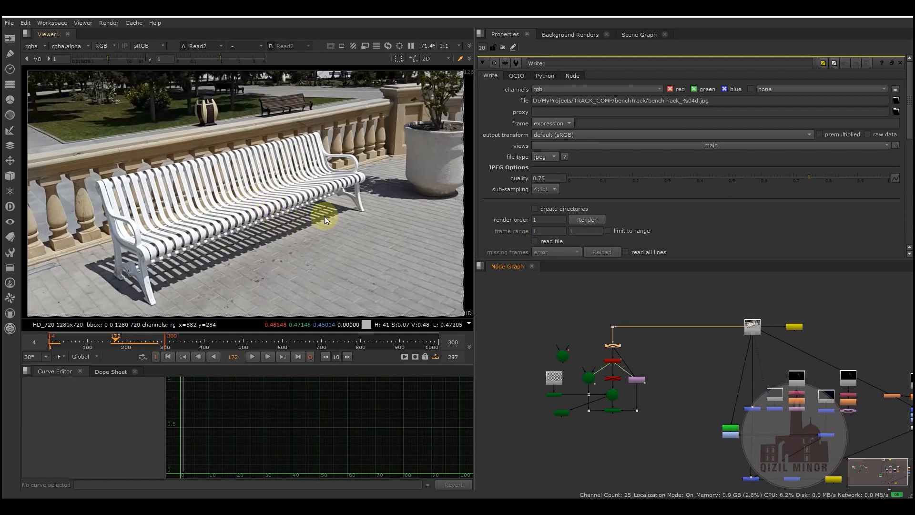
left_click_drag(537, 300, 665, 428)
middle_click_drag(671, 363, 610, 364)
left_click_drag(636, 293, 857, 499)
left_click(607, 362)
scroll(680, 376, "up", 4)
mouse_move(666, 368)
middle_mouse_down()
mouse_move(682, 370)
mouse_move(650, 356)
mouse_move(669, 353)
middle_mouse_up()
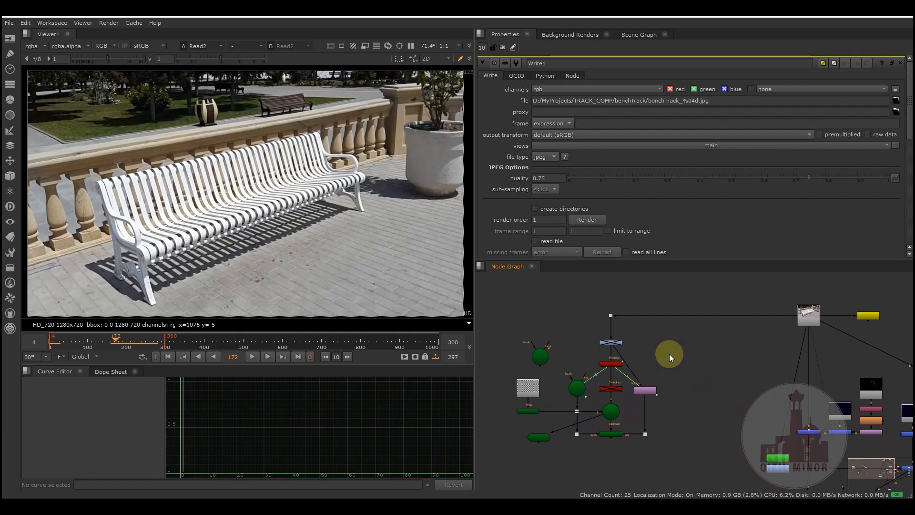
middle_click_drag(662, 352, 680, 350)
left_click_drag(506, 279, 690, 451)
left_click_drag(508, 286, 689, 459)
left_click_drag(512, 292, 696, 460)
left_click(708, 388)
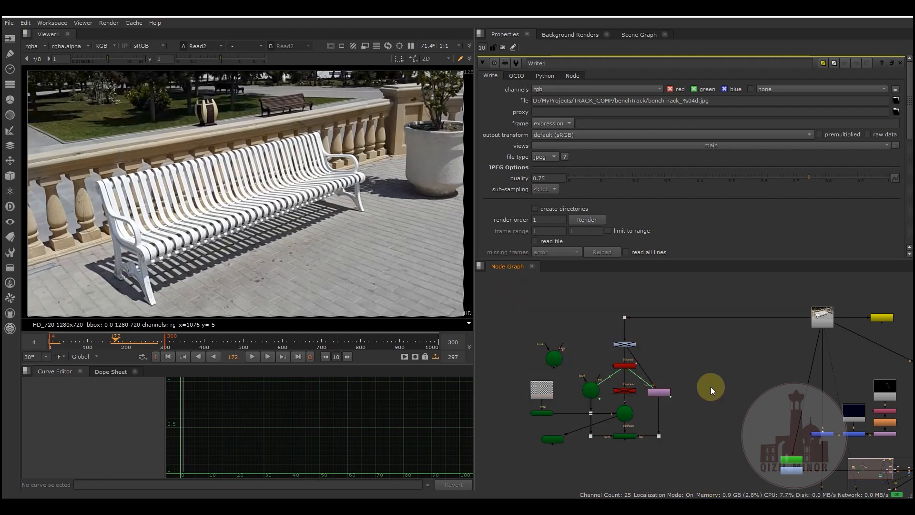
left_click_drag(518, 284, 683, 451)
left_click(689, 378)
left_click_drag(514, 295, 677, 454)
left_click_drag(702, 462, 700, 461)
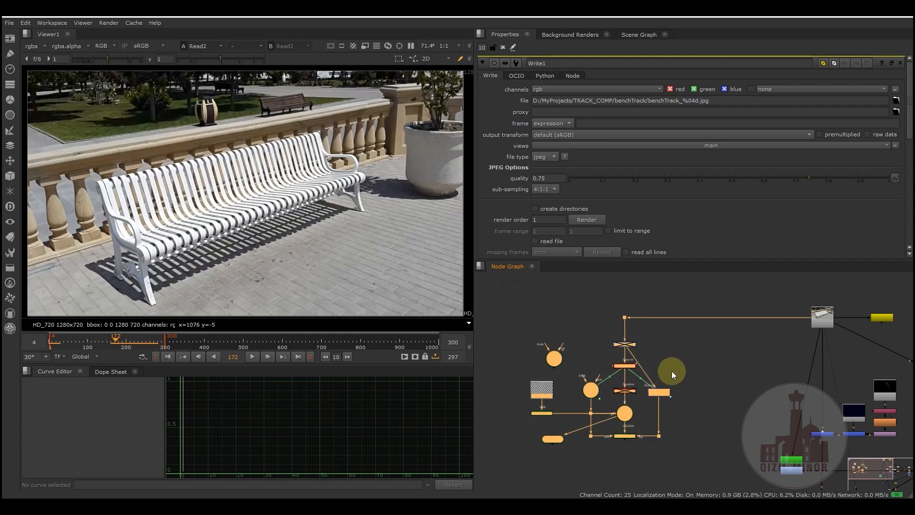
left_click_drag(516, 296, 707, 460)
left_click(566, 325)
left_click_drag(524, 296, 682, 457)
left_click_drag(522, 290, 680, 456)
left_click_drag(507, 295, 676, 436)
left_click(689, 351)
left_click_drag(505, 291, 686, 458)
left_click(698, 364)
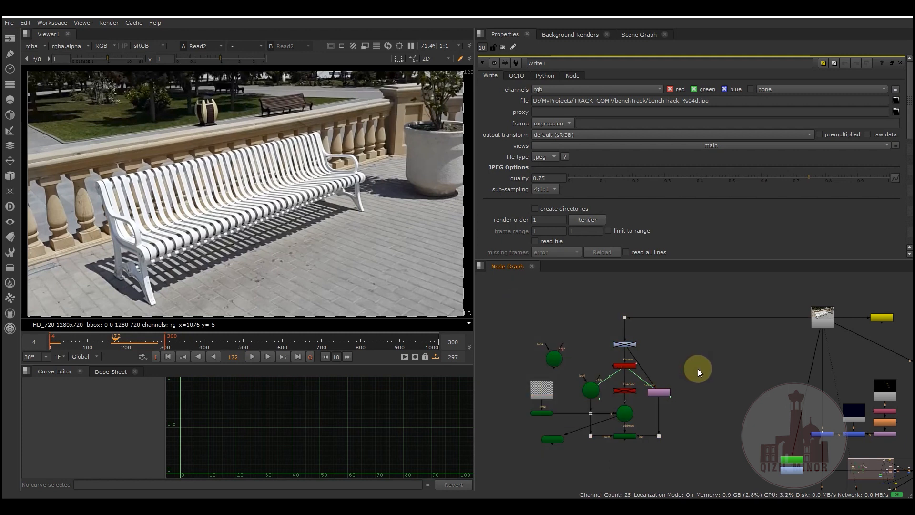
mouse_move(698, 368)
middle_mouse_down()
mouse_move(664, 362)
mouse_move(688, 367)
middle_mouse_up()
left_click_drag(502, 297, 682, 459)
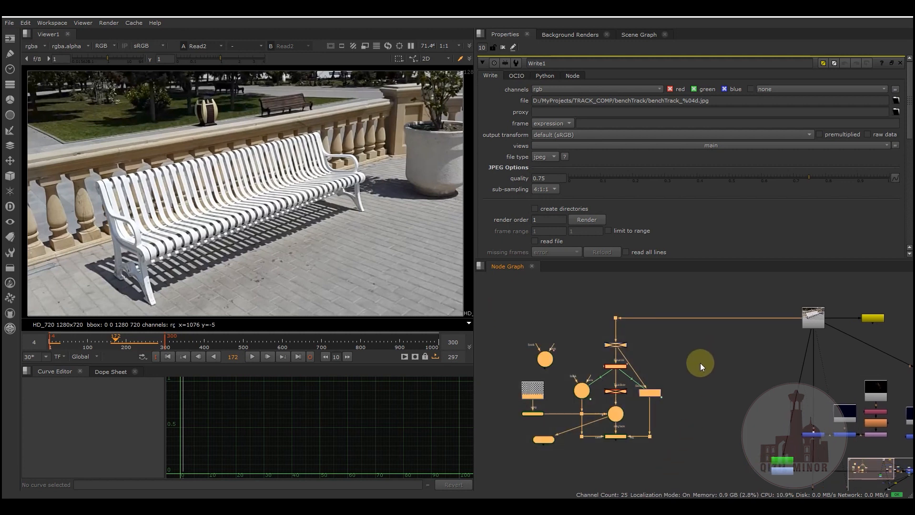
middle_click_drag(698, 370, 708, 356)
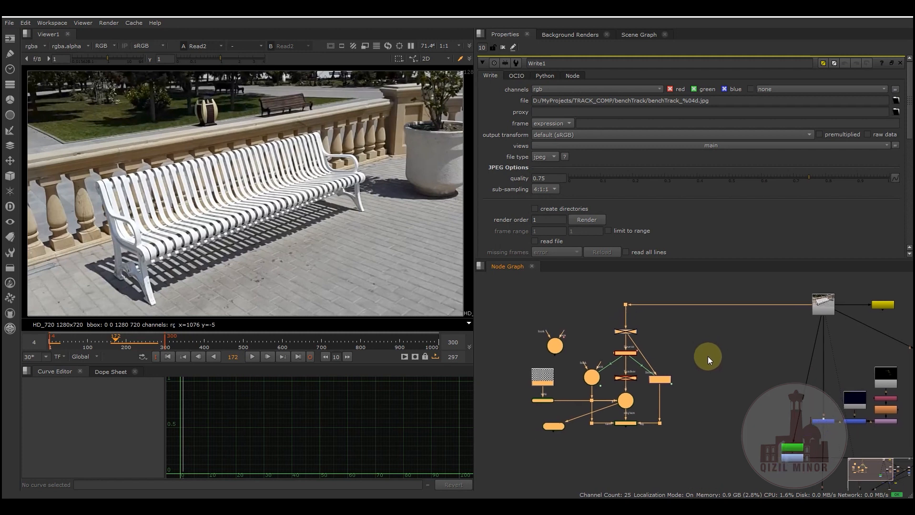
left_click_drag(508, 280, 702, 442)
left_click(697, 356)
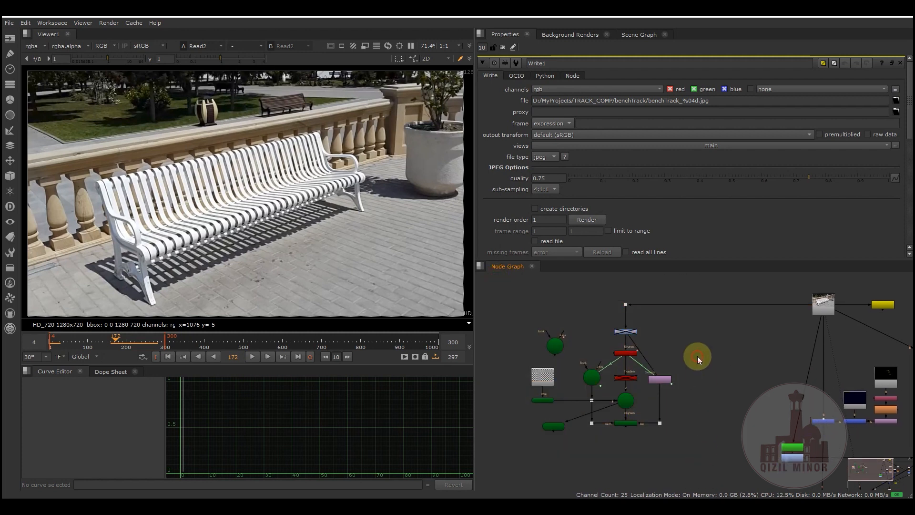
middle_click_drag(697, 356, 693, 373)
left_click_drag(511, 311, 685, 462)
left_click_drag(530, 296, 697, 474)
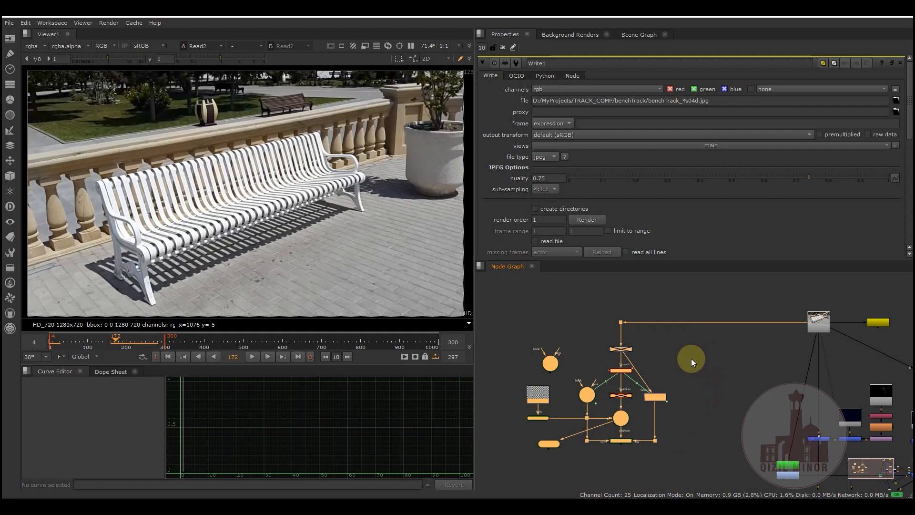
left_click_drag(506, 289, 708, 456)
left_click(711, 366)
middle_click_drag(711, 363, 704, 361)
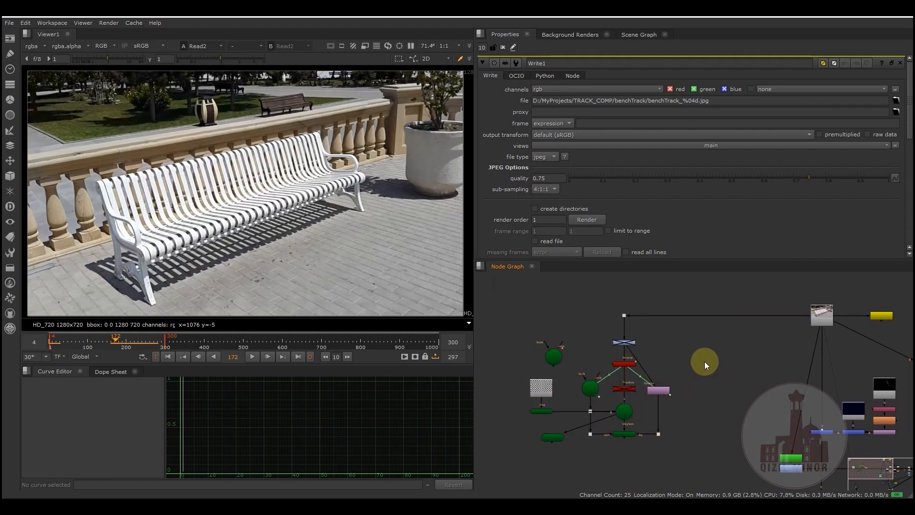
left_click_drag(512, 295, 694, 457)
middle_click_drag(694, 353, 706, 361)
left_click_drag(512, 296, 693, 462)
left_click_drag(505, 298, 708, 457)
left_click(548, 387)
left_click_drag(506, 290, 681, 467)
left_click_drag(527, 303, 694, 460)
left_click(681, 362)
left_click_drag(516, 308, 707, 434)
left_click(704, 376)
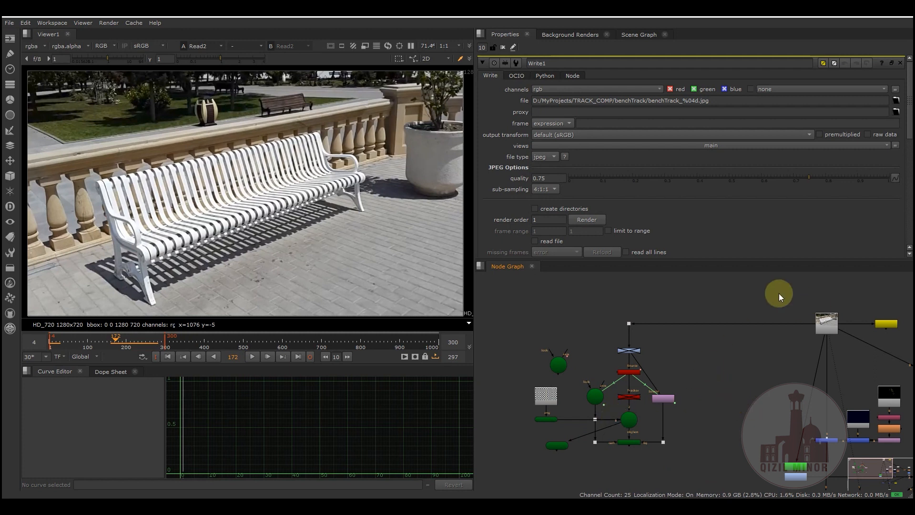
middle_click_drag(721, 378, 710, 368)
left_click_drag(493, 283, 679, 447)
left_click(615, 442)
left_click_drag(501, 286, 680, 457)
left_click_drag(508, 291, 678, 449)
left_click(511, 294)
left_click_drag(509, 294, 679, 449)
left_click(525, 308)
left_click_drag(496, 288, 705, 452)
left_click(686, 386)
left_click_drag(534, 290, 680, 456)
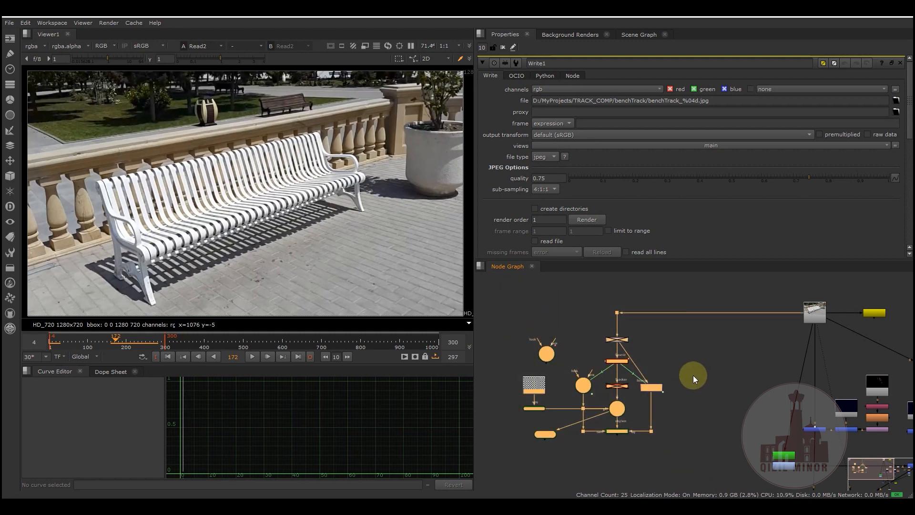
middle_click_drag(713, 396, 733, 382)
left_click(716, 377)
middle_click_drag(794, 351, 754, 372)
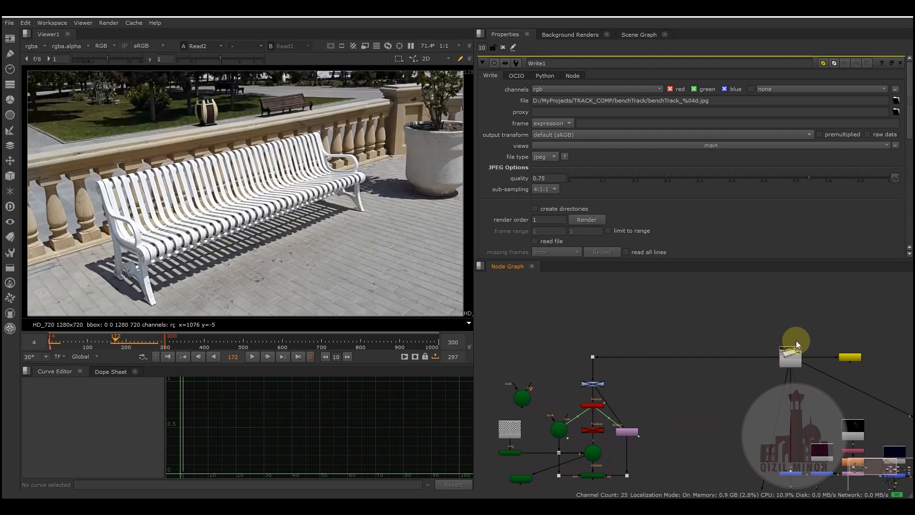
middle_click_drag(670, 394, 696, 365)
middle_click_drag(645, 394, 671, 368)
left_click_drag(500, 305, 688, 466)
middle_click_drag(687, 365, 670, 375)
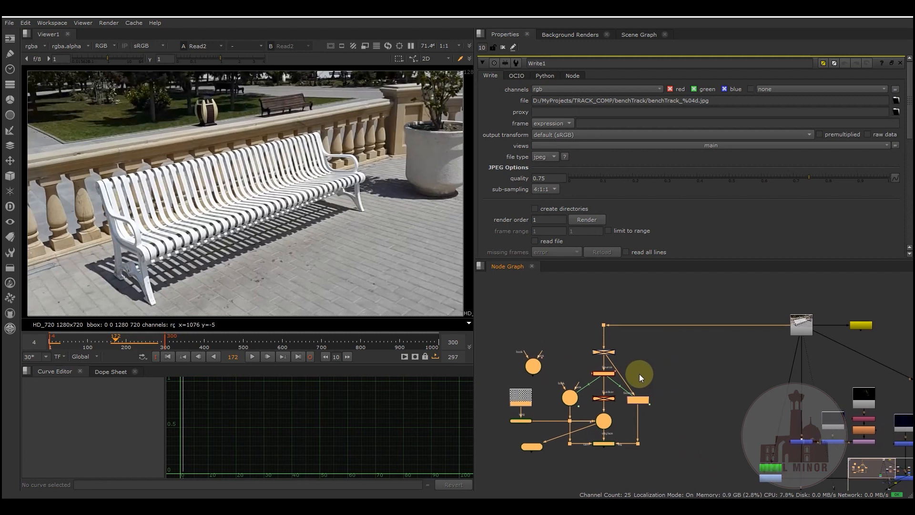
- Open the CameraTracker2 properties and examine its tracked points over the bench footage
scroll(639, 374, "up", 5)
mouse_move(693, 405)
middle_mouse_down()
mouse_move(713, 412)
mouse_move(707, 395)
middle_mouse_up()
left_click(691, 384)
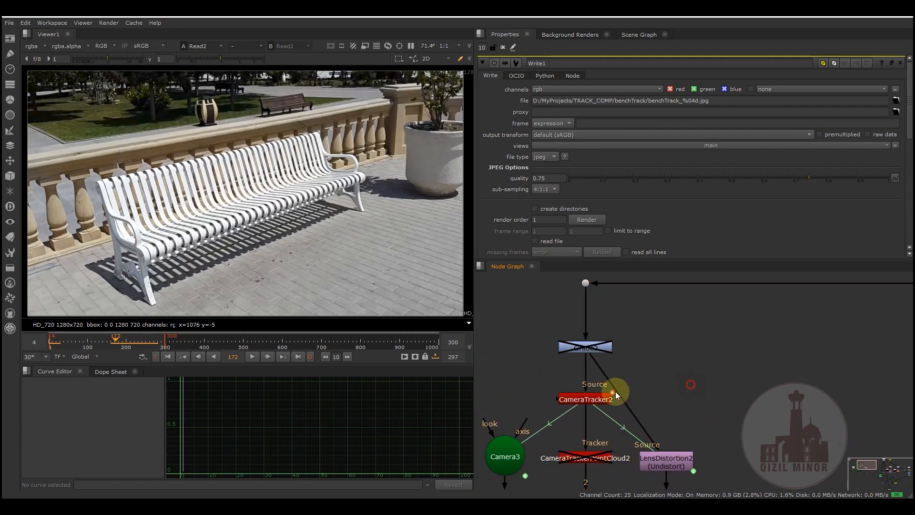
double_click(590, 401)
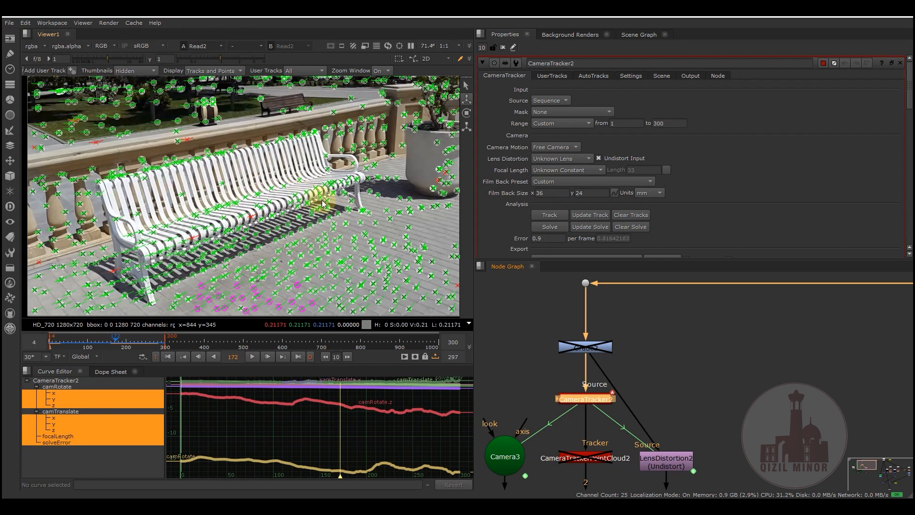
mouse_move(241, 277)
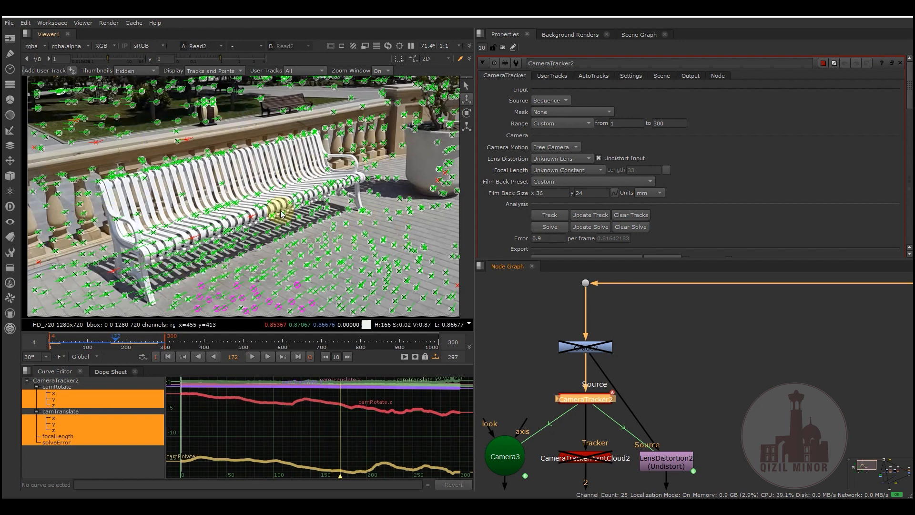
mouse_move(395, 249)
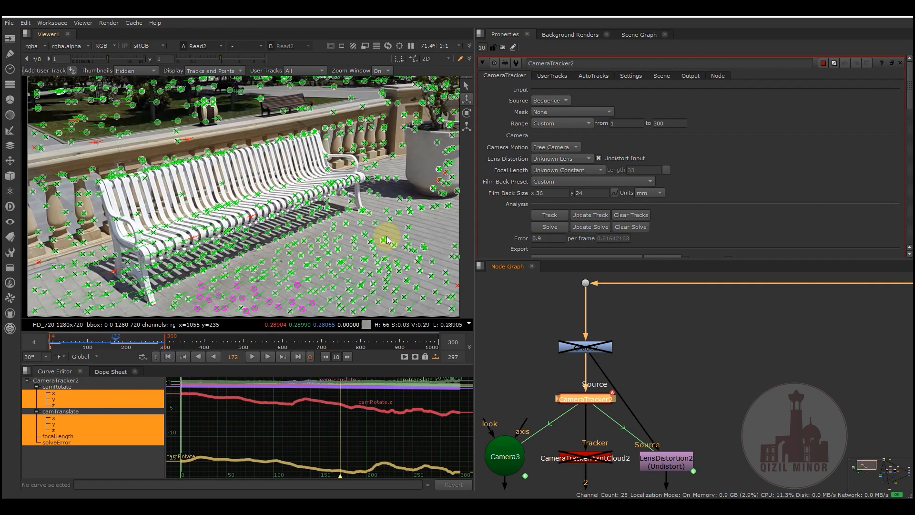
- Inspect the solve controls and the solve error value in the CameraTracker2 analysis section
left_click(550, 227)
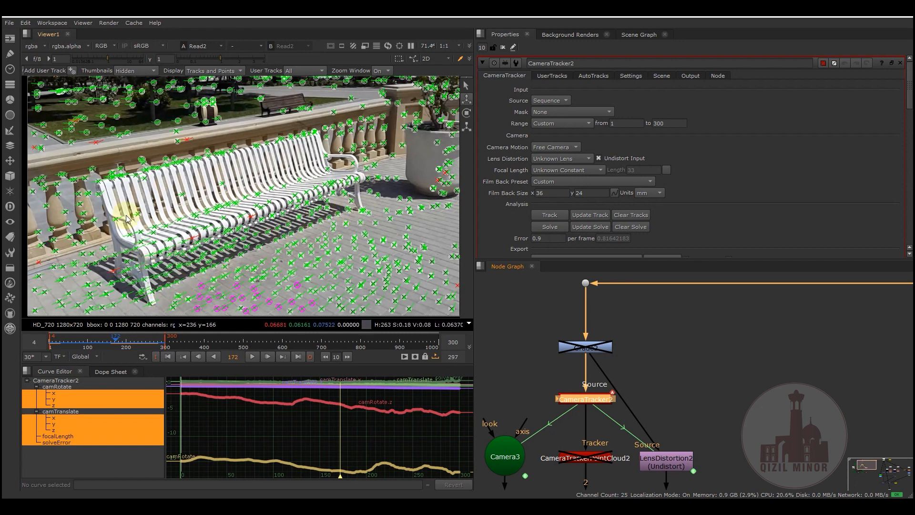
mouse_move(365, 213)
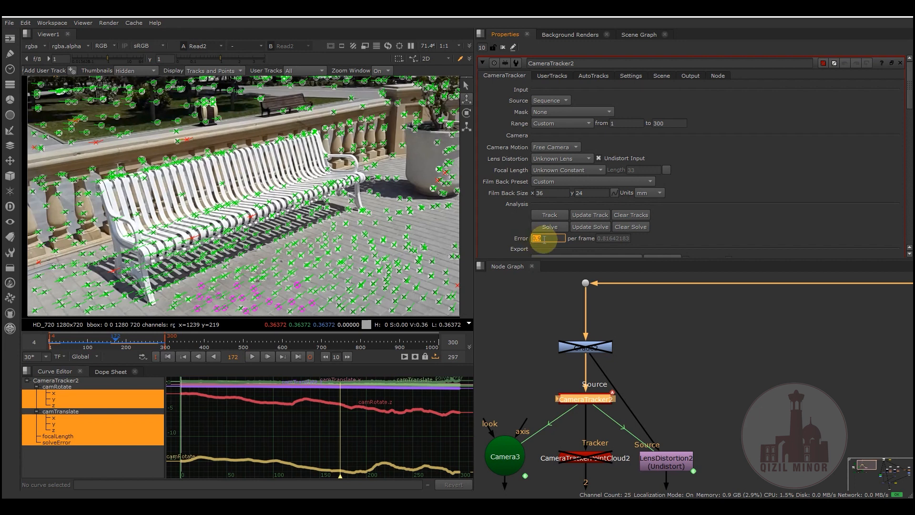
left_click_drag(546, 240, 529, 240)
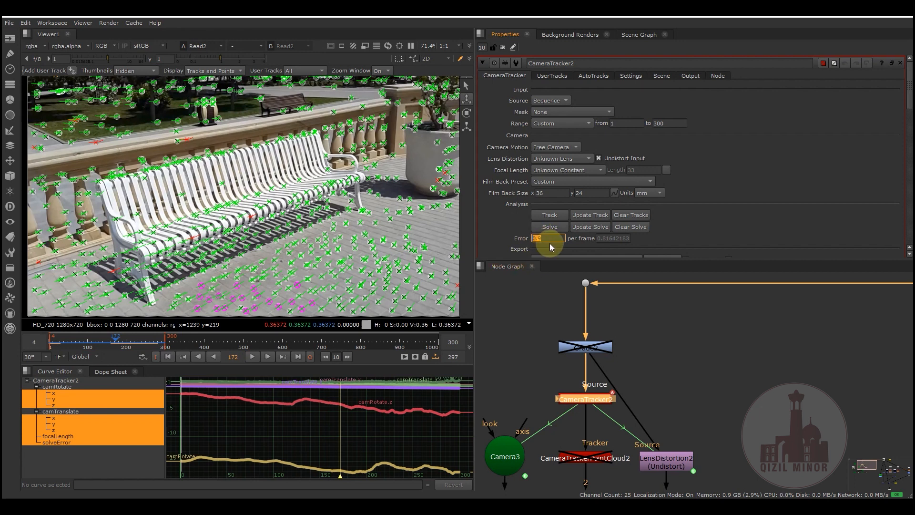
left_click(548, 239)
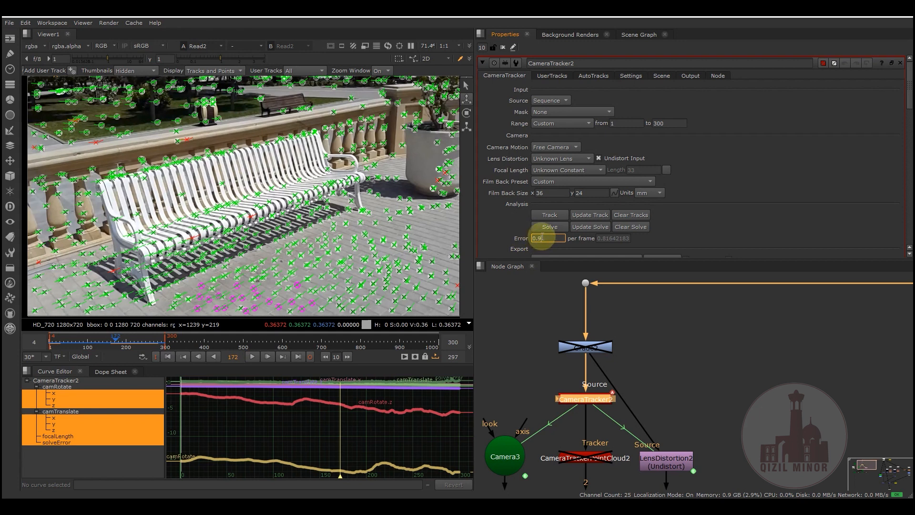
left_click(670, 343)
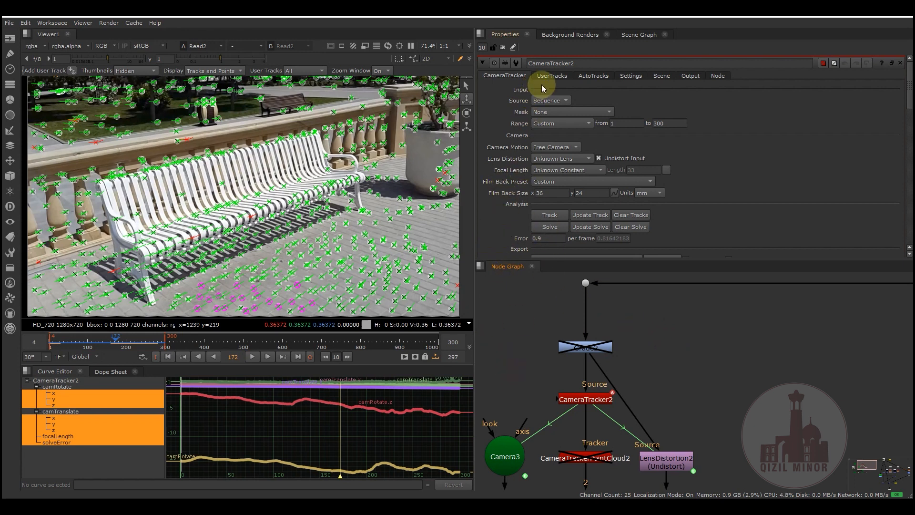
- Check the CameraTracker2 auto-tracks graph and inspect the Number of Features and Minimum Length tracking settings
left_click(593, 75)
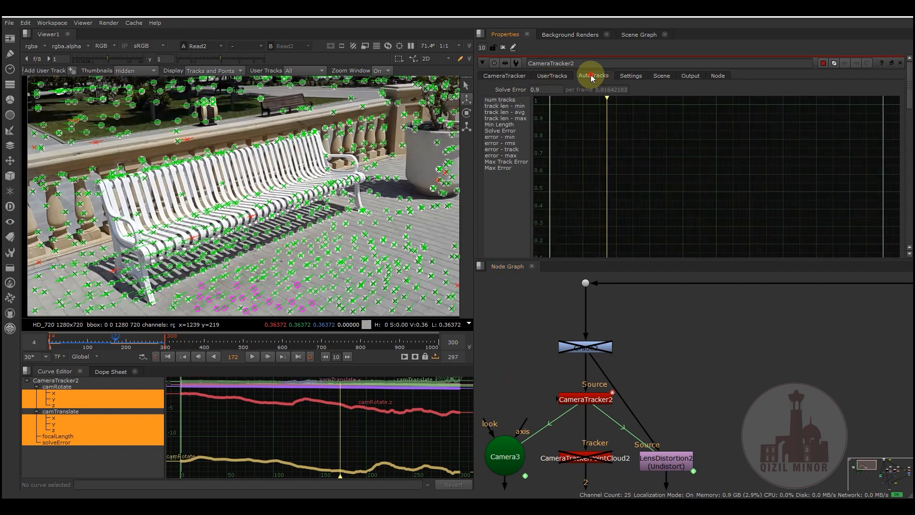
left_click(631, 76)
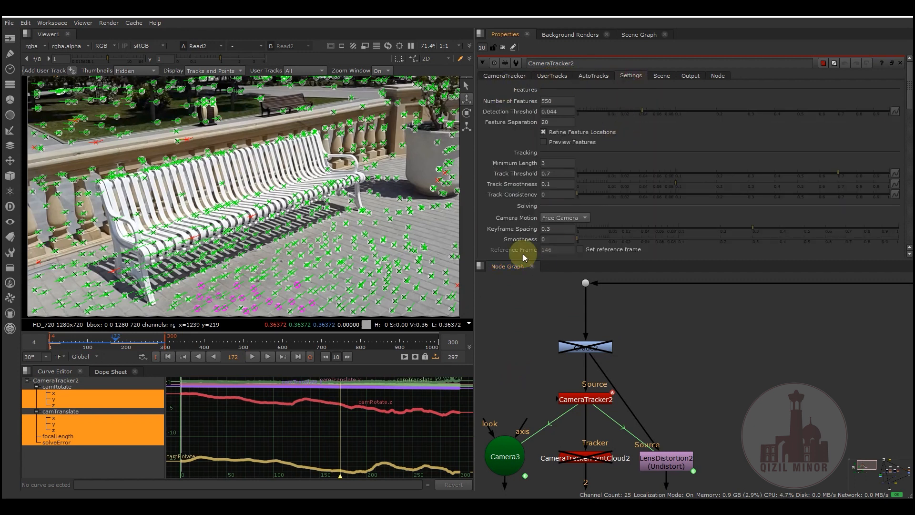
double_click(553, 101)
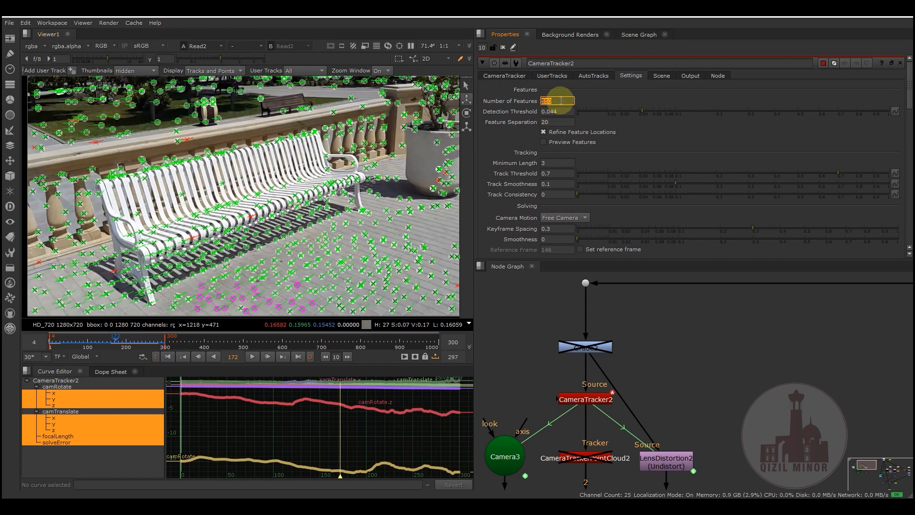
left_click(546, 163)
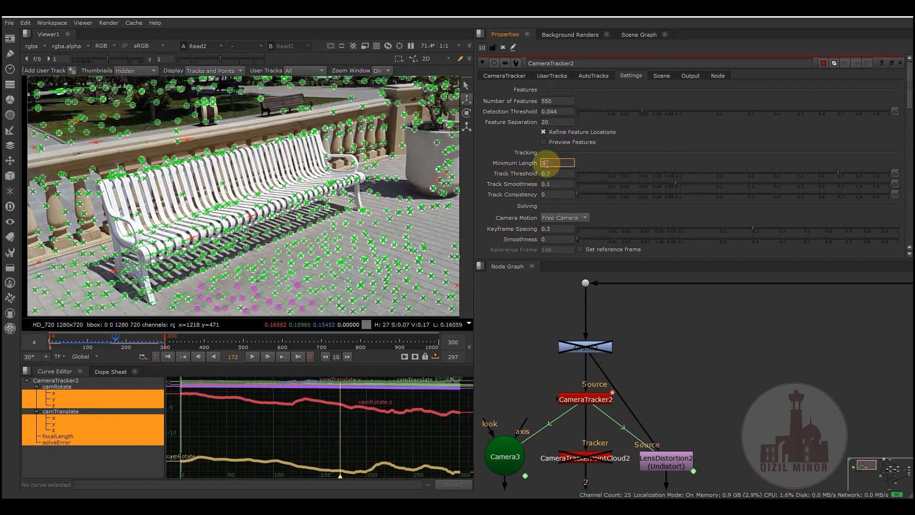
key("BackSpace")
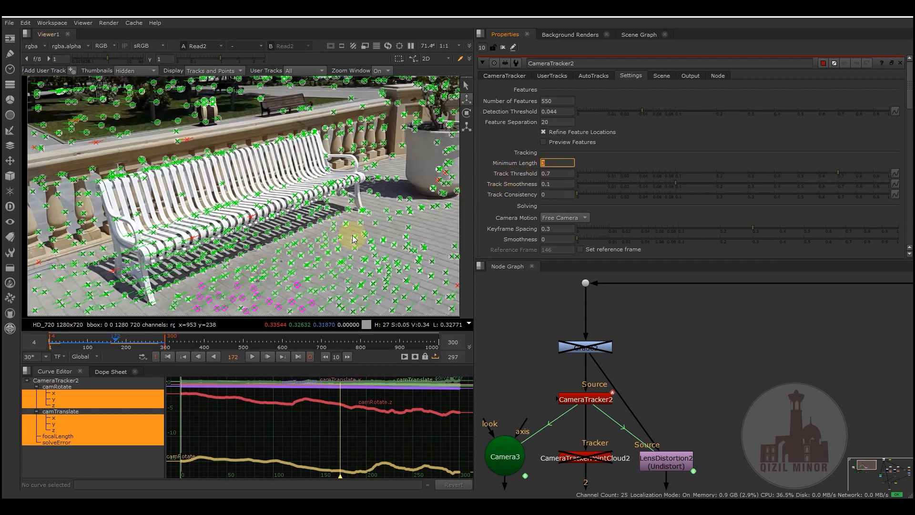
mouse_move(336, 228)
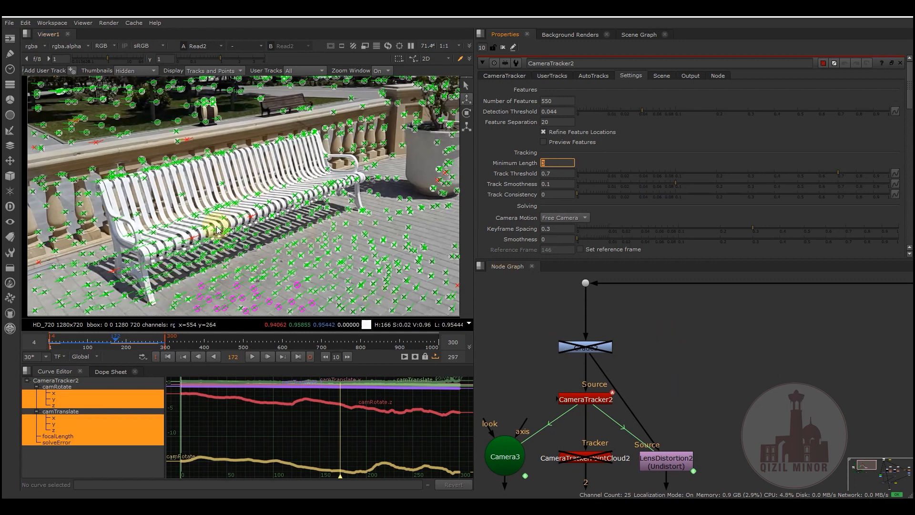
- Open the properties of the Camera1 node and move the node slightly closer to Camera3
middle_click_drag(749, 387, 829, 406)
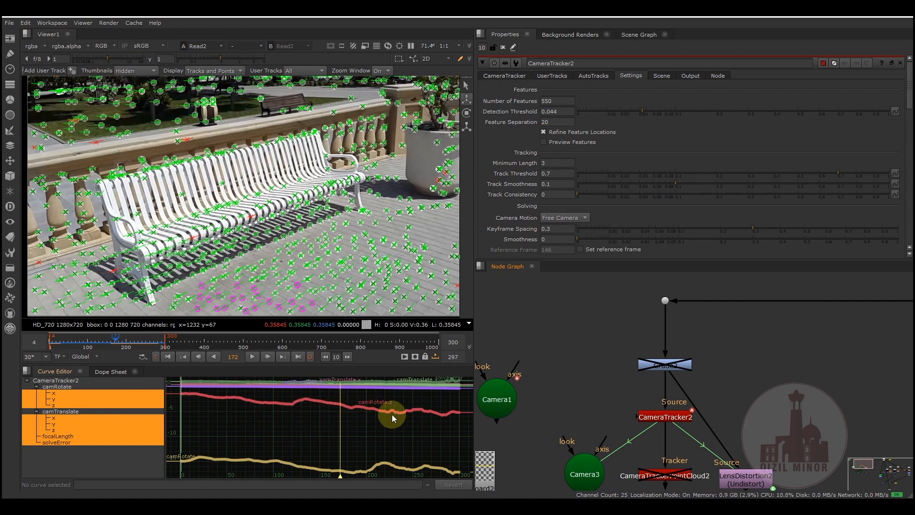
middle_click_drag(571, 388, 632, 329)
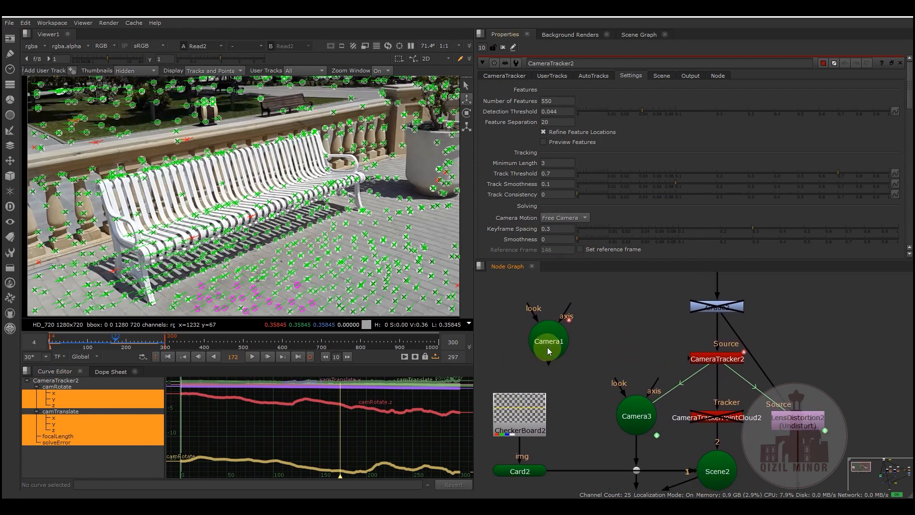
left_click_drag(548, 351, 564, 346)
double_click(562, 343)
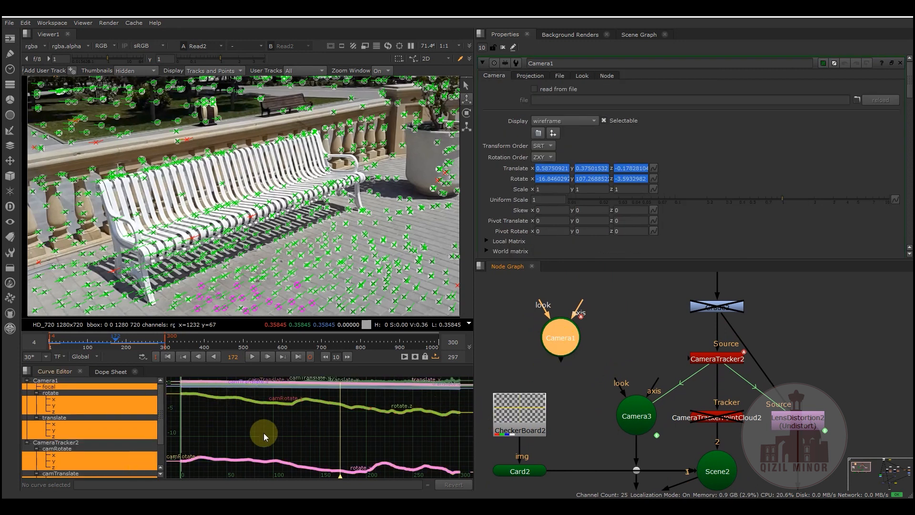
left_click_drag(562, 346, 573, 358)
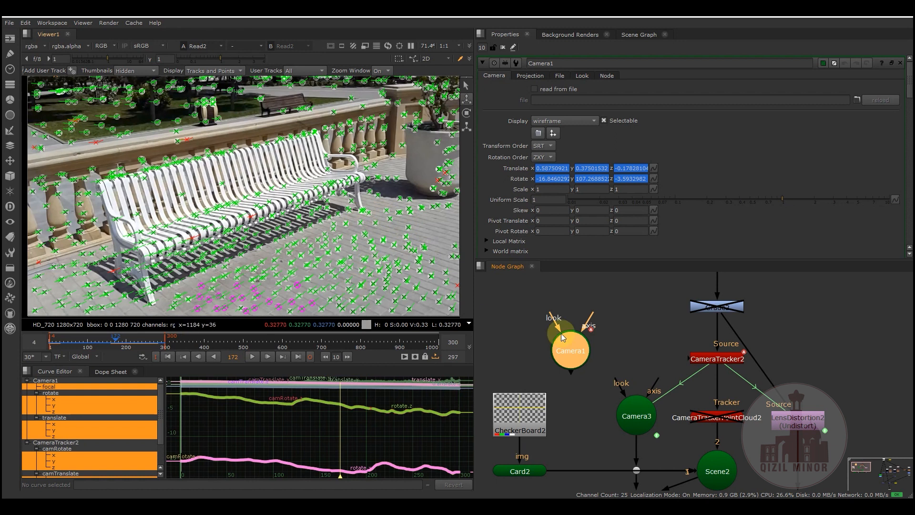
- Open the CameraTracker2 properties and review its feature, tracking, solving and display settings
middle_click_drag(631, 345, 536, 379)
scroll(602, 342, "down", 2)
double_click(597, 385)
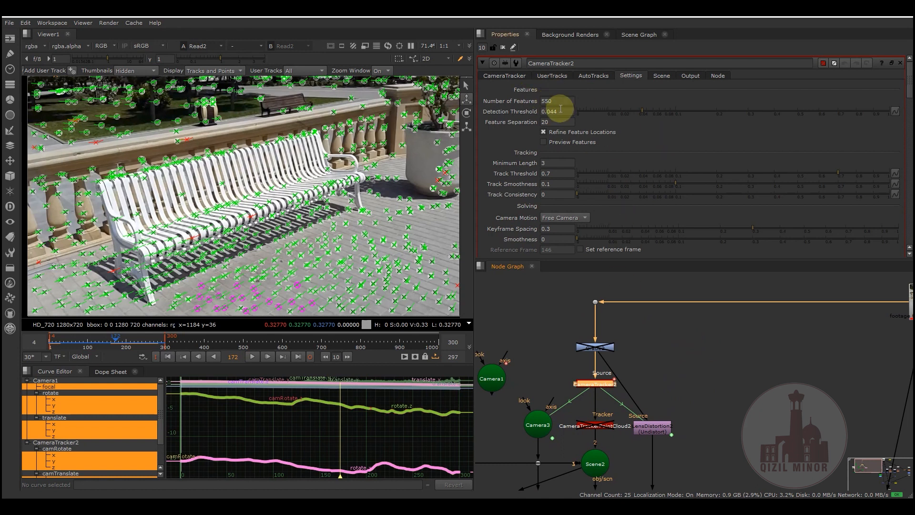
scroll(613, 159, "down", 3)
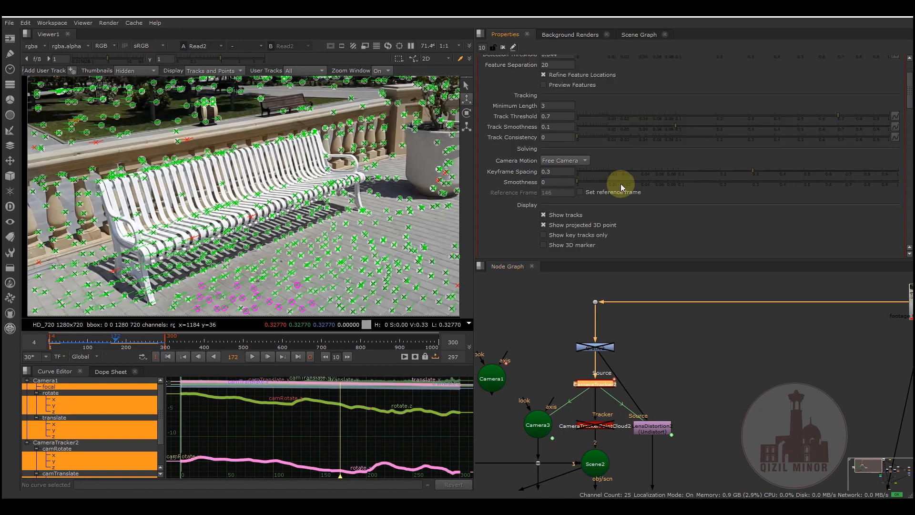
scroll(617, 171, "up", 3)
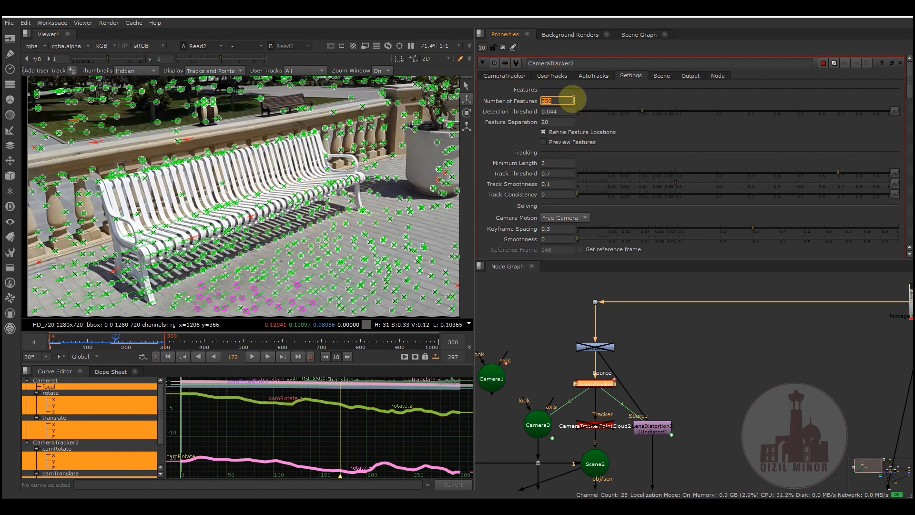
- Inspect the frame range and solve error in the main CameraTracker2 settings
left_click(594, 75)
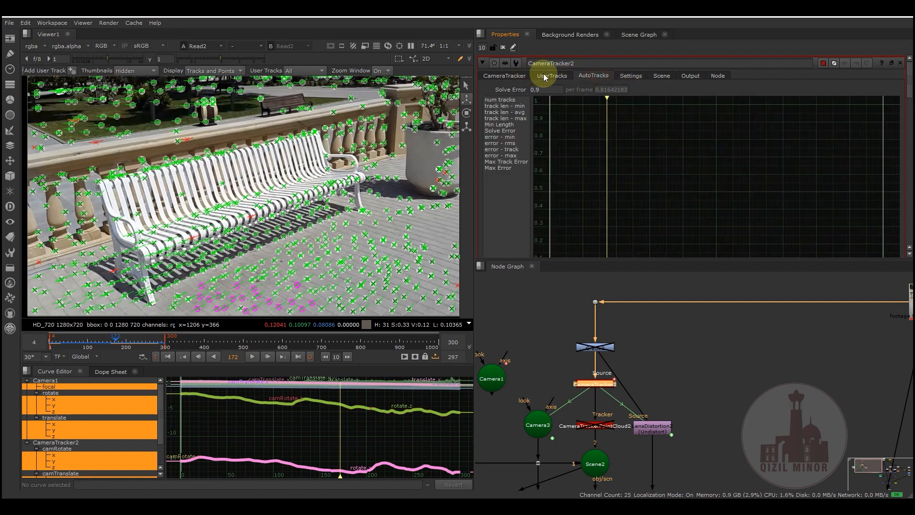
left_click(544, 77)
left_click(512, 80)
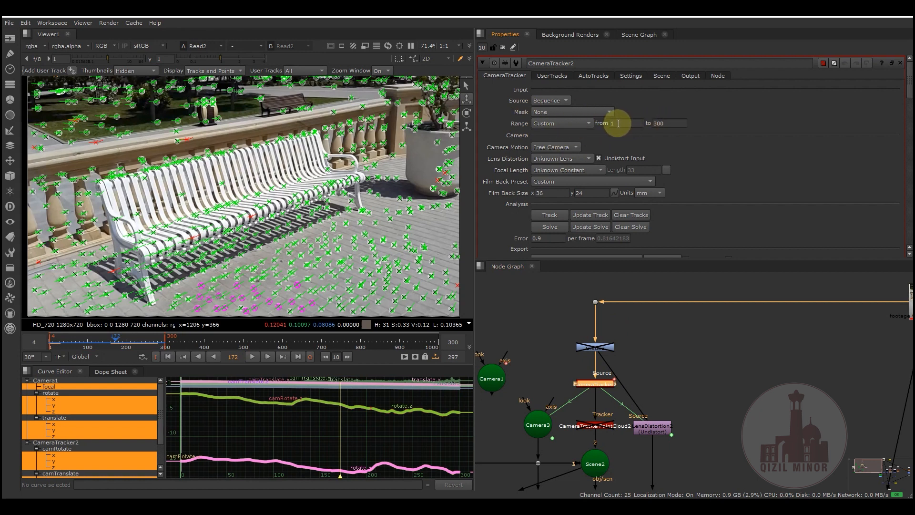
left_click(654, 123)
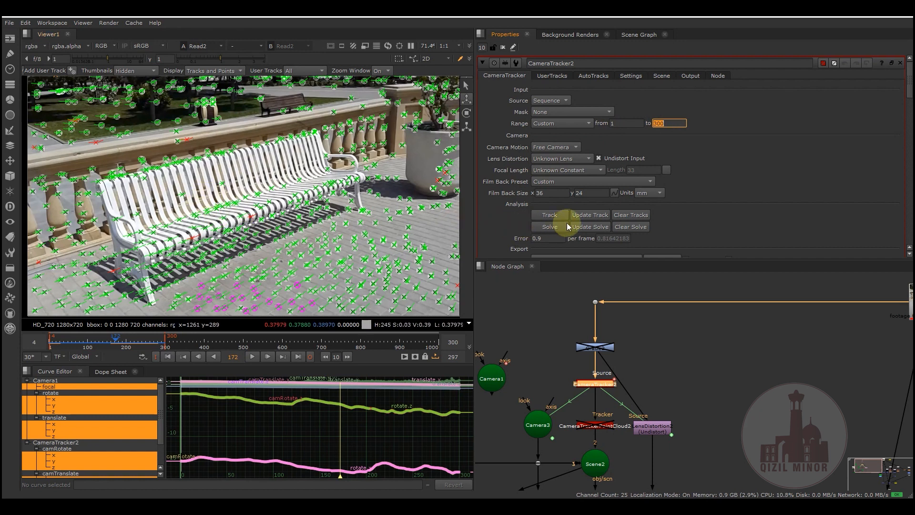
left_click_drag(539, 240, 518, 244)
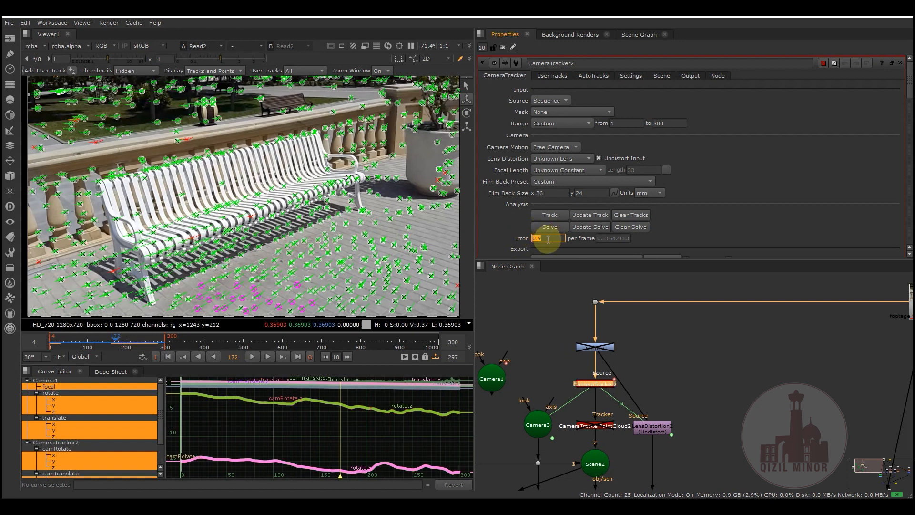
- Permanently delete all unsolved and rejected auto-tracks from CameraTracker2
left_click(594, 76)
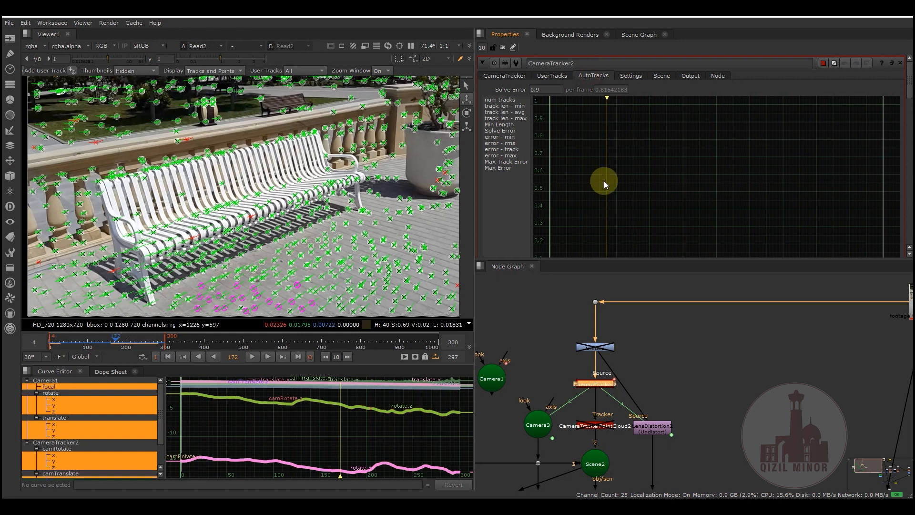
scroll(603, 184, "down", 5)
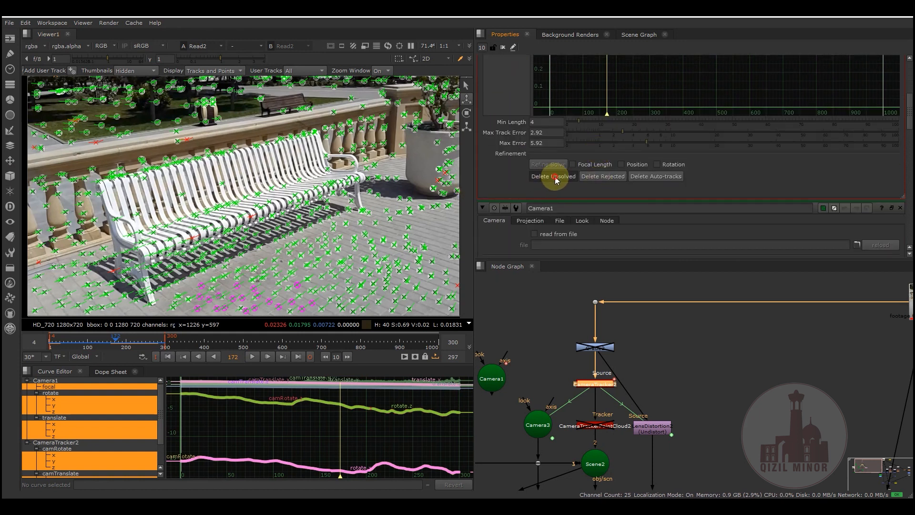
left_click(554, 178)
left_click(508, 267)
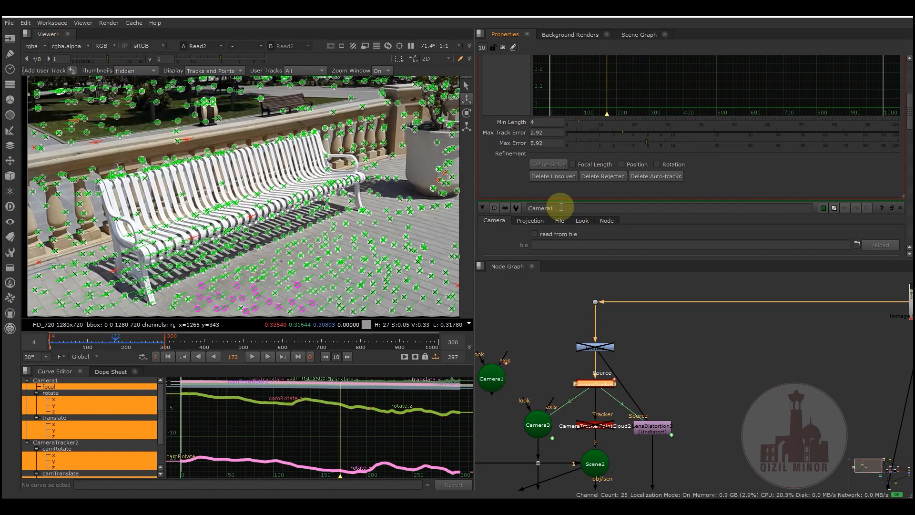
left_click(602, 177)
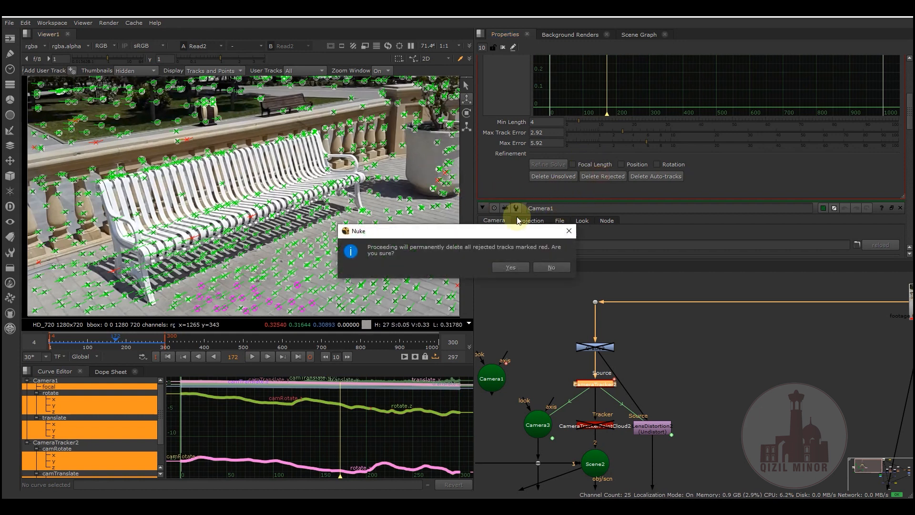
left_click(506, 267)
scroll(507, 180, "up", 5)
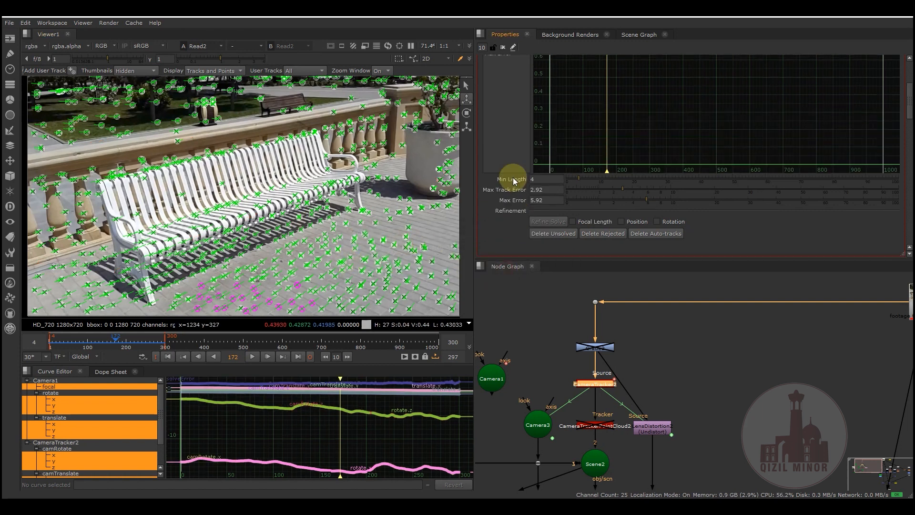
- Update the CameraTracker2 solve over the input frame range 1-300
left_click(500, 76)
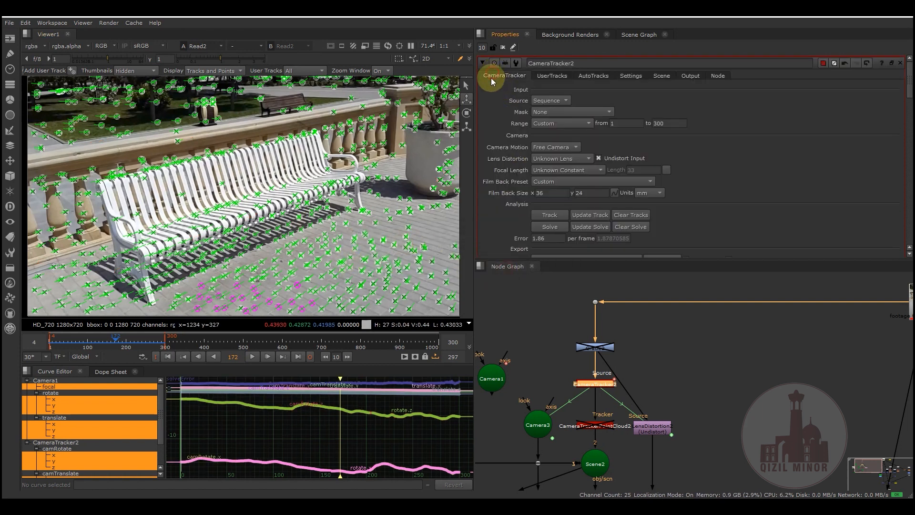
left_click(584, 228)
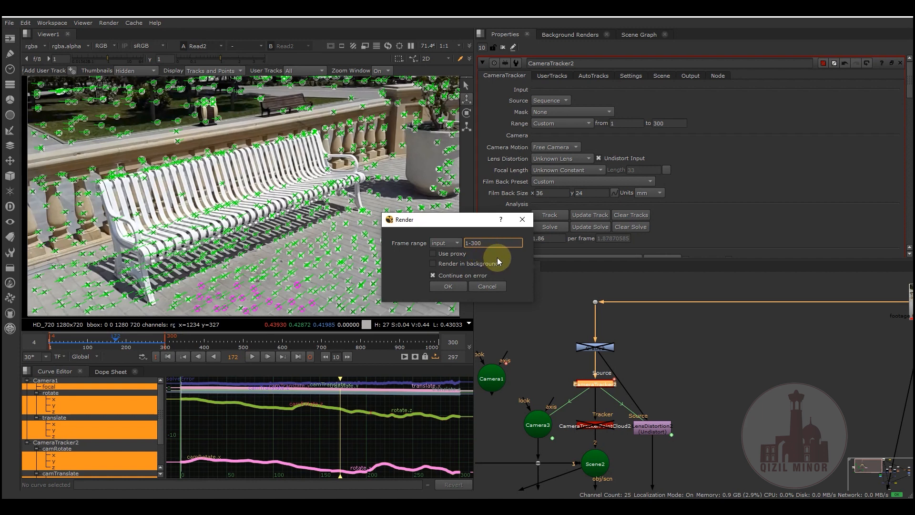
left_click(448, 287)
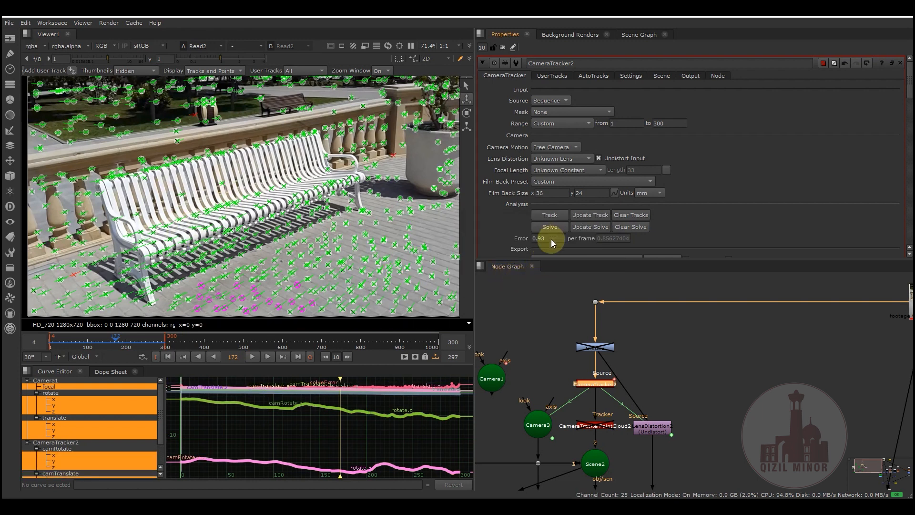
- Check the solve error and scrub the footage back to frame 104 to compare the per-frame error
mouse_move(533, 239)
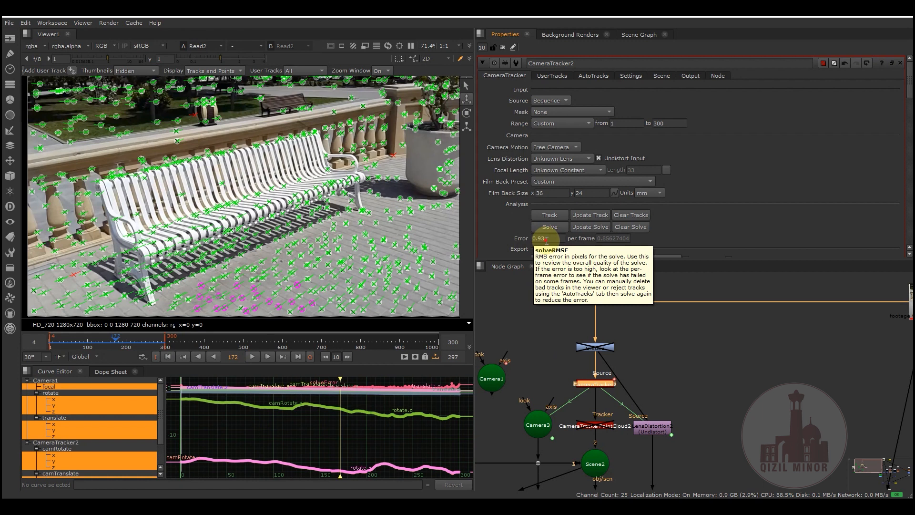
left_click_drag(547, 241, 539, 242)
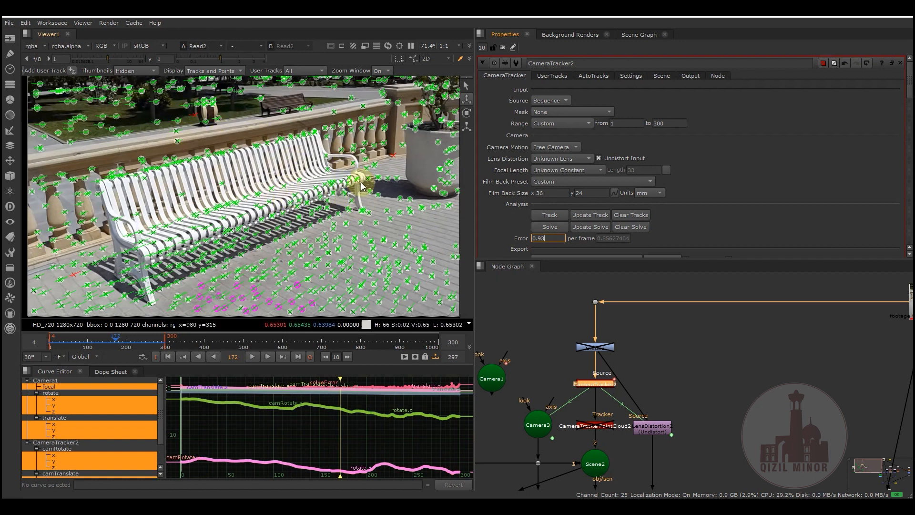
left_click(109, 340)
mouse_move(102, 343)
left_mouse_down()
mouse_move(81, 344)
mouse_move(115, 347)
left_mouse_up()
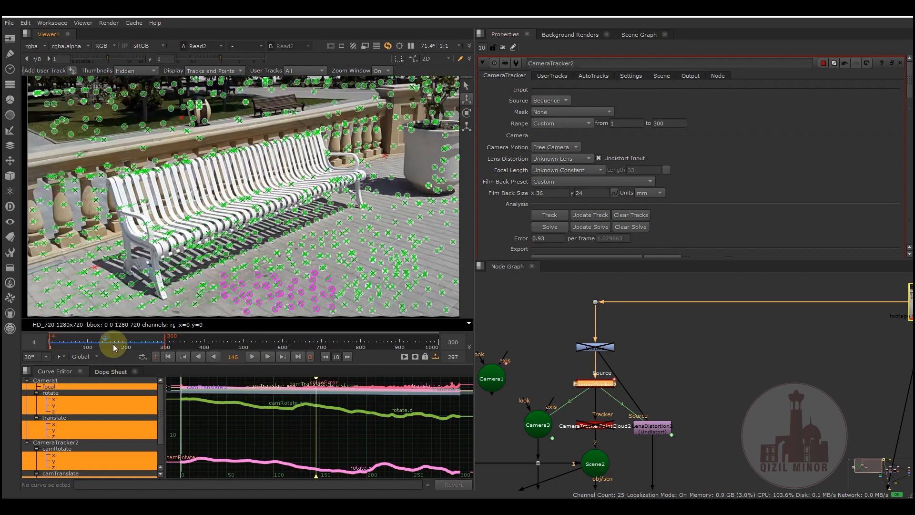
left_click(547, 240)
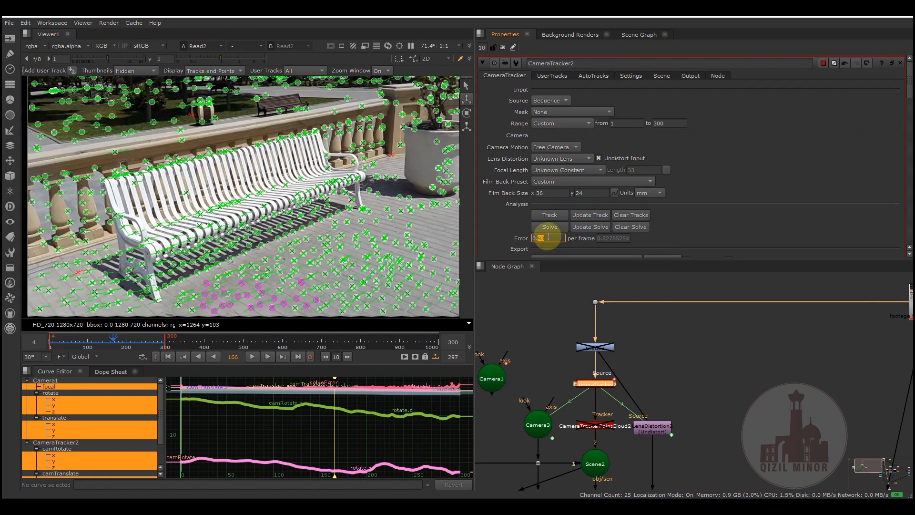
left_click(114, 344)
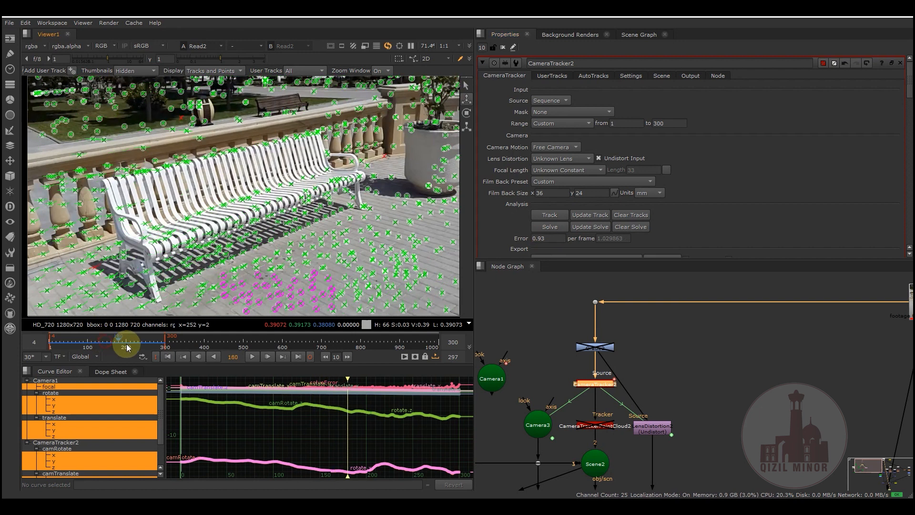
left_click_drag(114, 347, 89, 350)
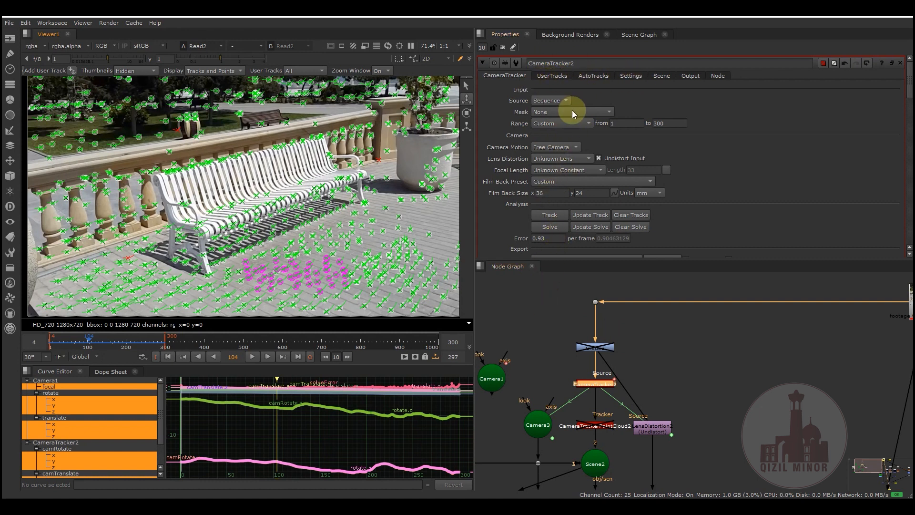
- Move the Camera1 node slightly upward in the node graph, farther from Camera3
middle_click_drag(545, 312, 601, 310)
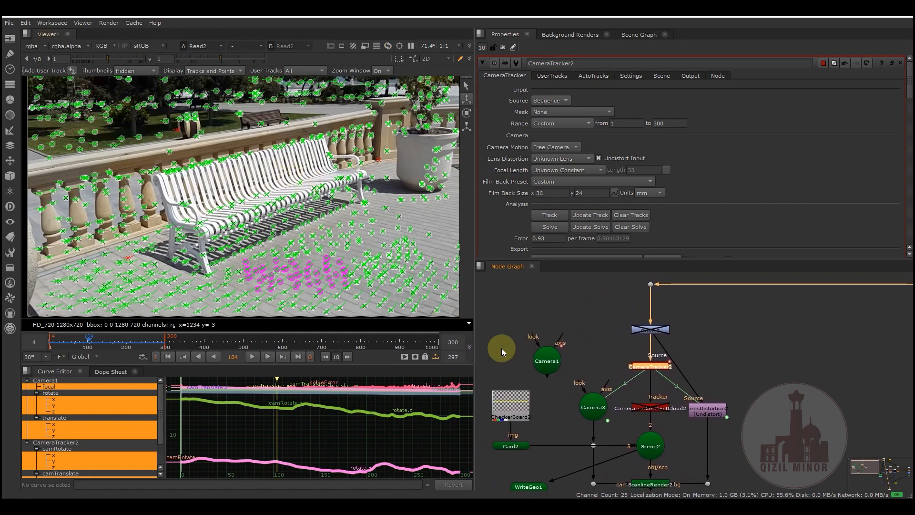
left_click_drag(550, 361, 547, 340)
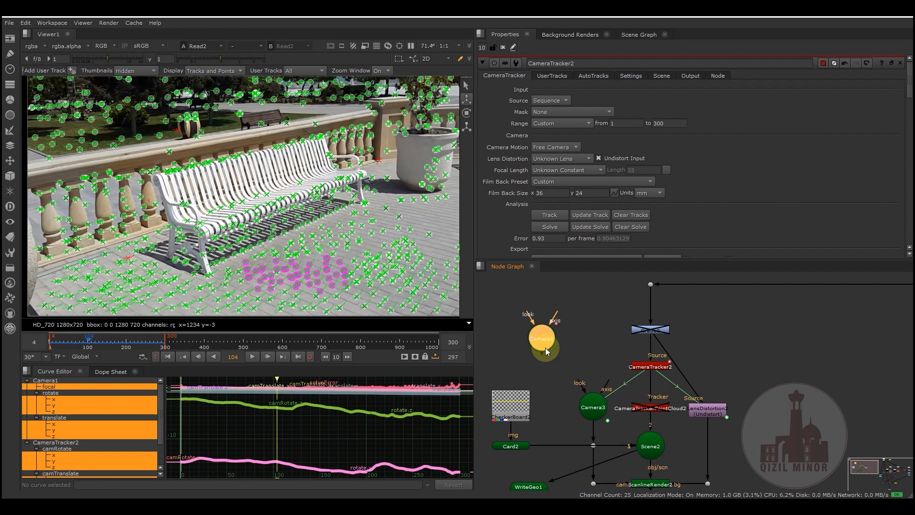
middle_click_drag(574, 347, 545, 372)
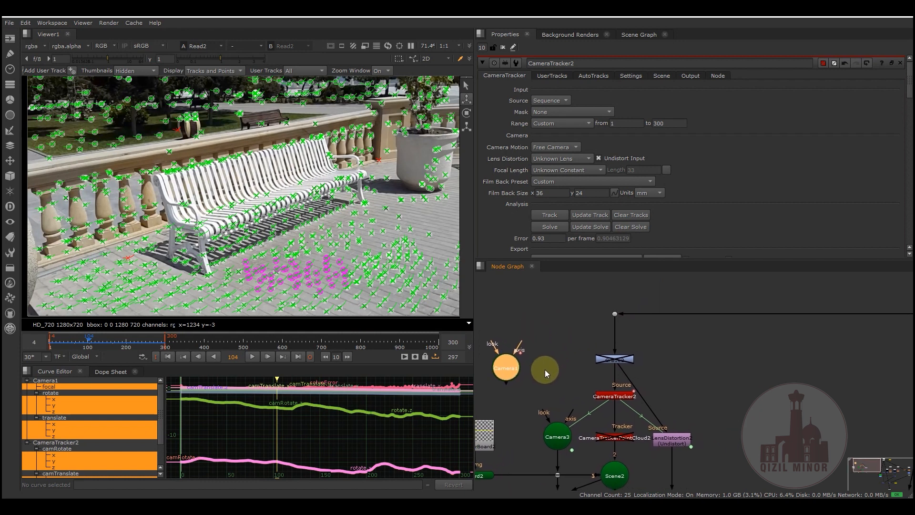
- Display the ScanlineRender2 output in the viewer to check the checkerboard card over the bench footage
middle_click_drag(657, 361, 652, 276)
scroll(646, 316, "down", 3)
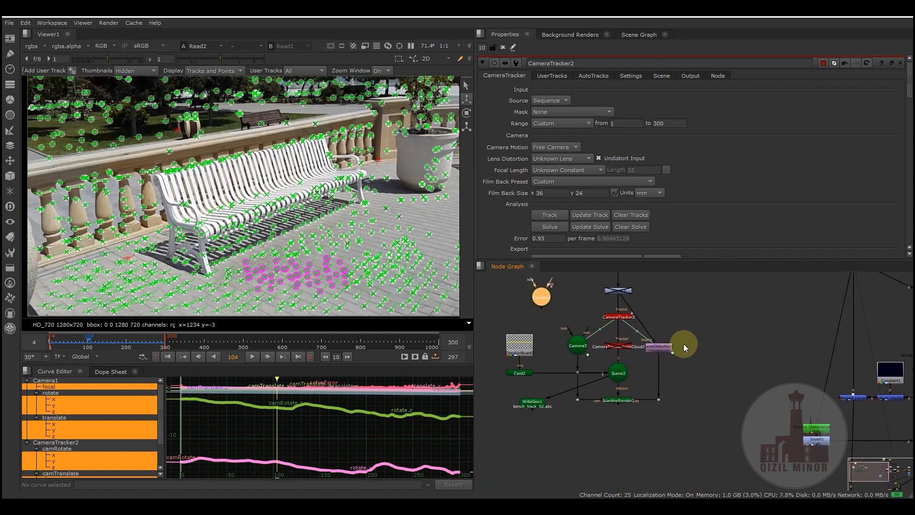
scroll(685, 355, "up", 3)
middle_click_drag(691, 327, 716, 316)
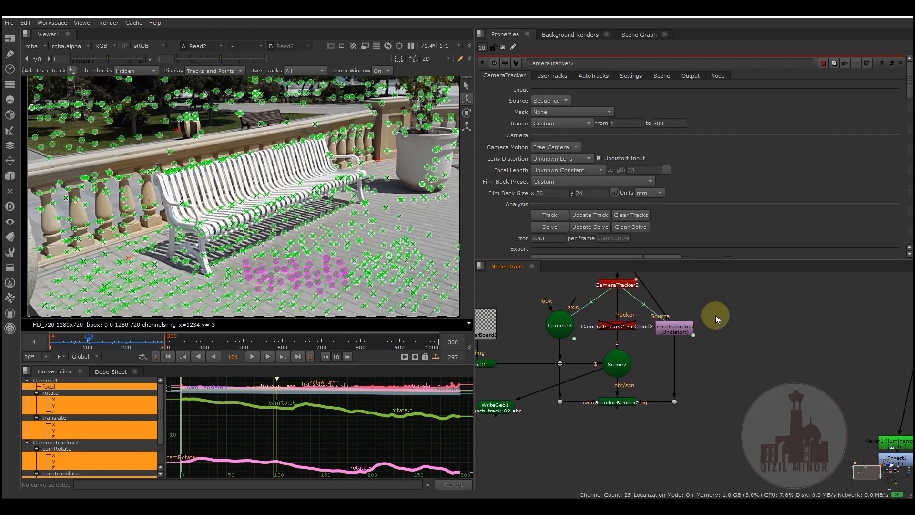
middle_click_drag(526, 338, 641, 388)
middle_click_drag(595, 442, 539, 407)
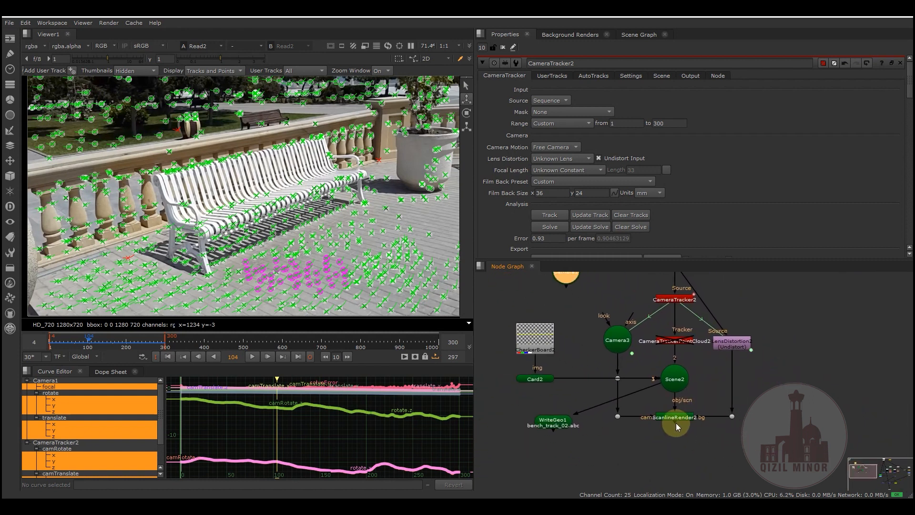
left_click(683, 419)
key("1")
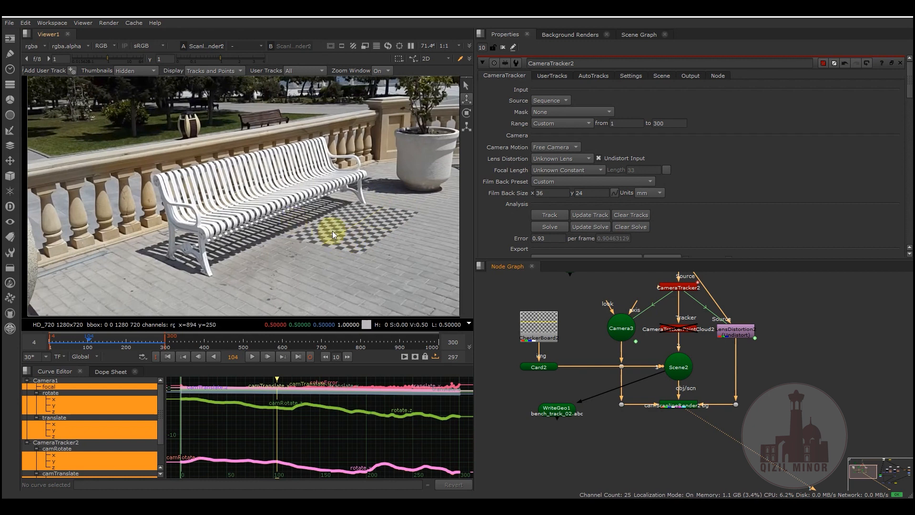
- Switch the viewer to the 3D scene and enable the CameraTrackerPointCloud2 node
key("Tab")
scroll(243, 191, "up", 6)
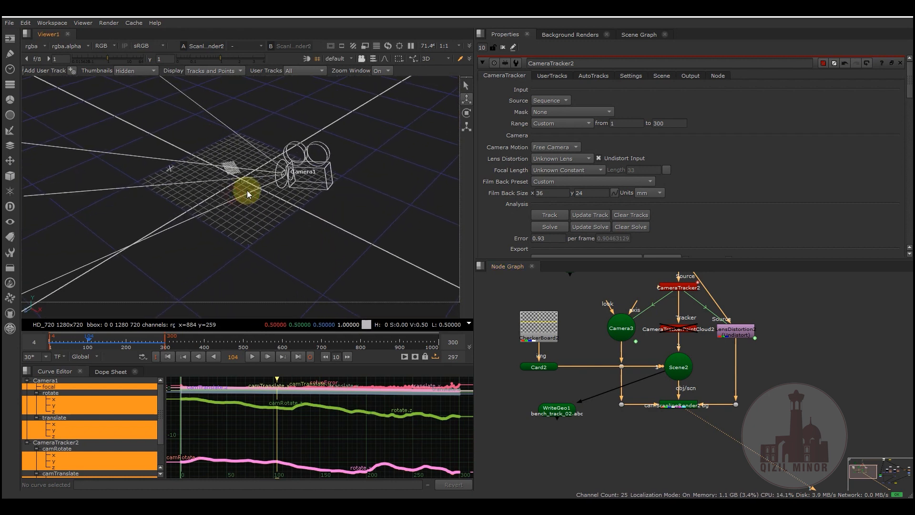
scroll(309, 198, "up", 5)
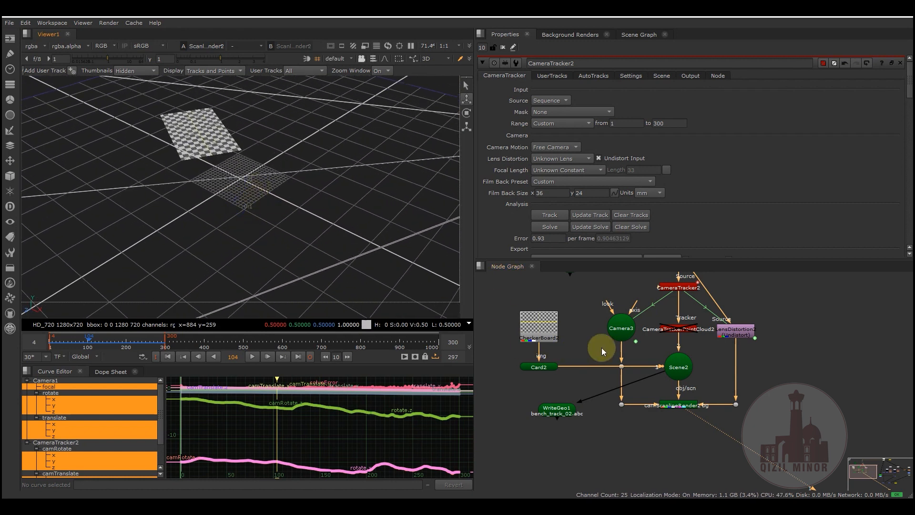
left_click(677, 333)
key("d")
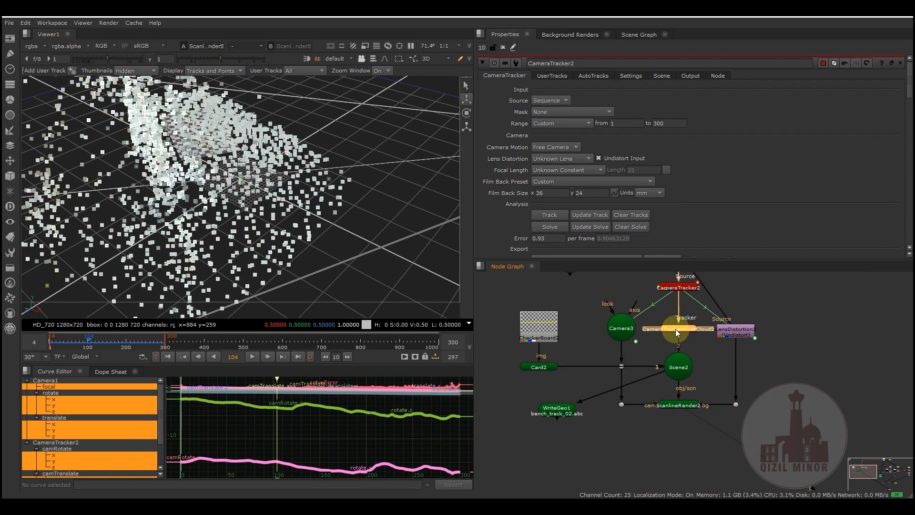
- Examine the point cloud around the checkerboard card in 3D, and return the viewer to the 2D render
left_click_drag(231, 190, 161, 139, "ctrl")
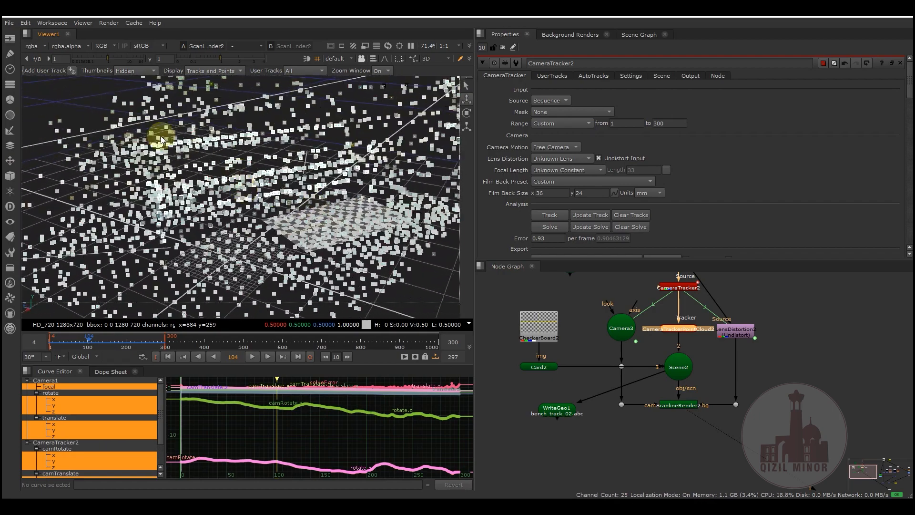
left_click_drag(234, 202, 230, 225, "ctrl")
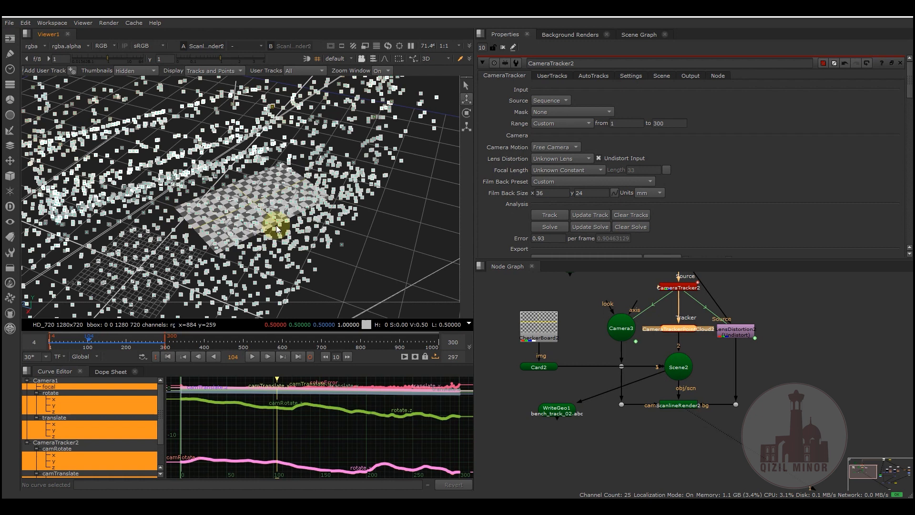
left_click_drag(227, 183, 224, 189, "ctrl")
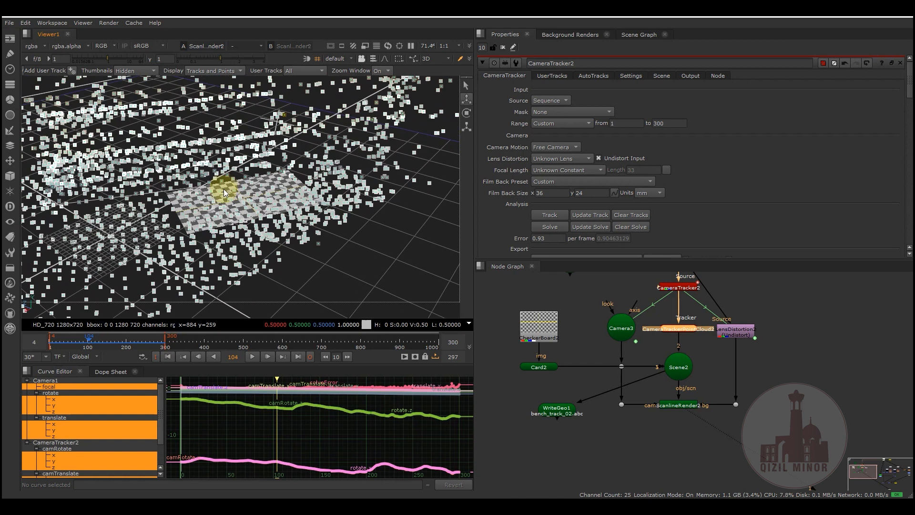
key("Tab")
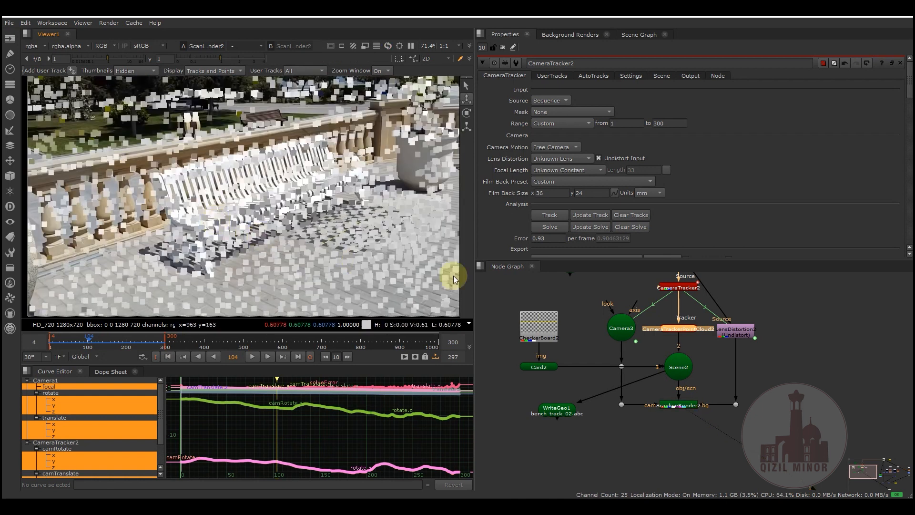
- Disable the CameraTrackerPointCloud2 node so only the checkerboard card renders over the footage
key("d")
left_click(643, 399)
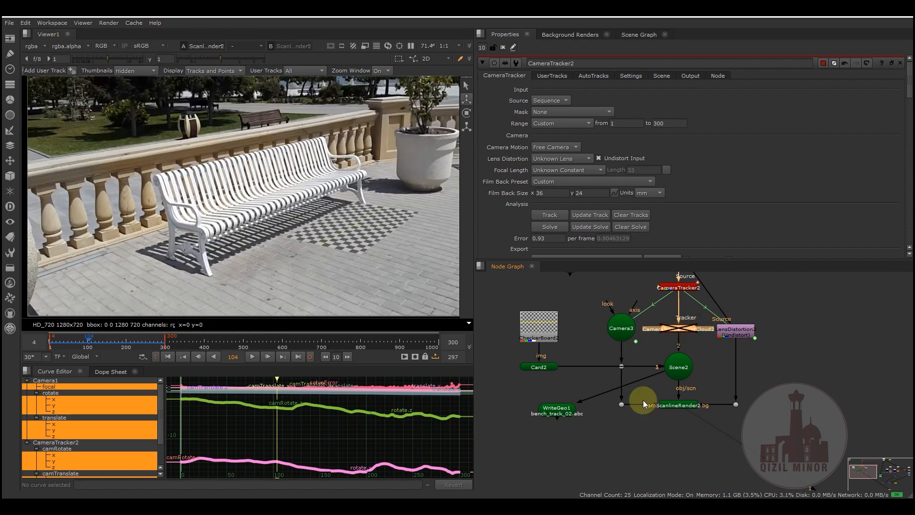
middle_click_drag(611, 450, 605, 429)
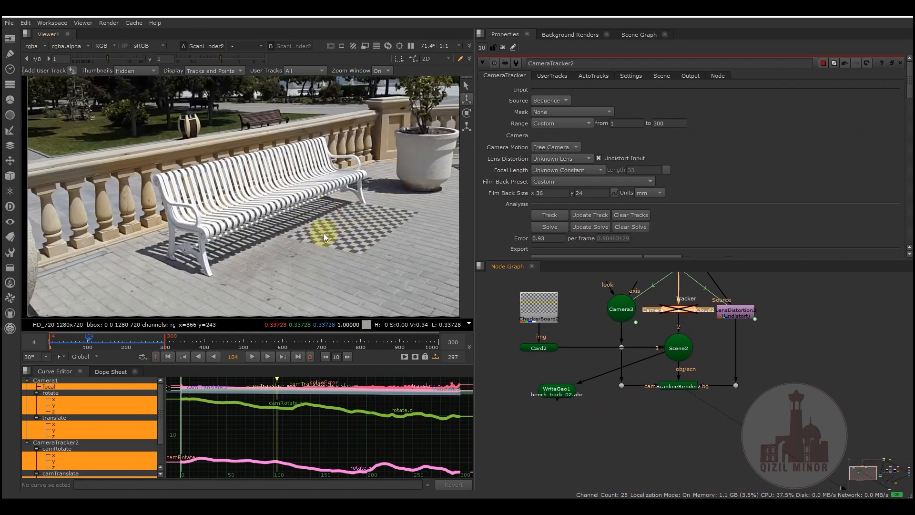
- Play the bench footage from its first frame to check how the checkerboard holds, and stop at frame 132
left_click(169, 356)
left_click(252, 357)
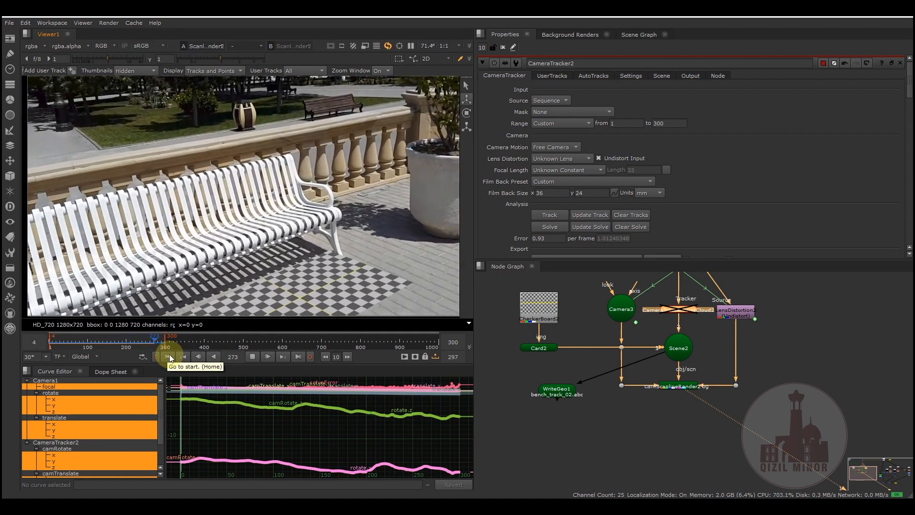
left_click(169, 354)
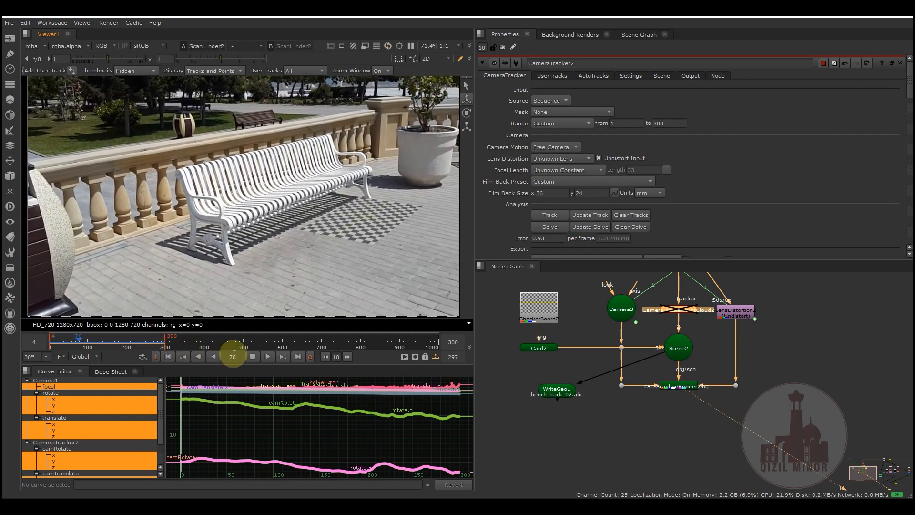
left_click(252, 356)
mouse_move(113, 340)
left_mouse_down()
mouse_move(133, 343)
mouse_move(104, 344)
left_mouse_up()
- Open the WriteGeo1 node's Alembic export settings for bench_track_02.abc and move the node slightly higher in the graph
middle_click_drag(630, 431, 612, 413)
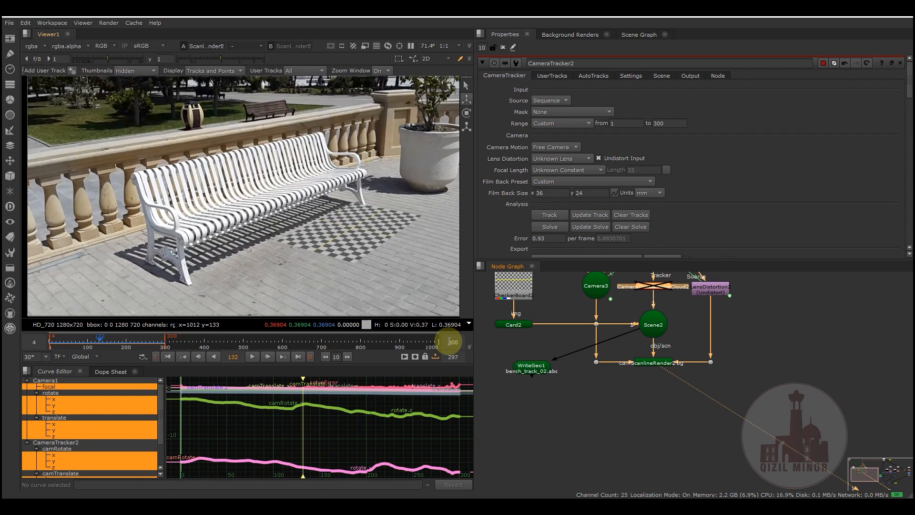
left_click_drag(526, 368, 539, 370)
double_click(539, 371)
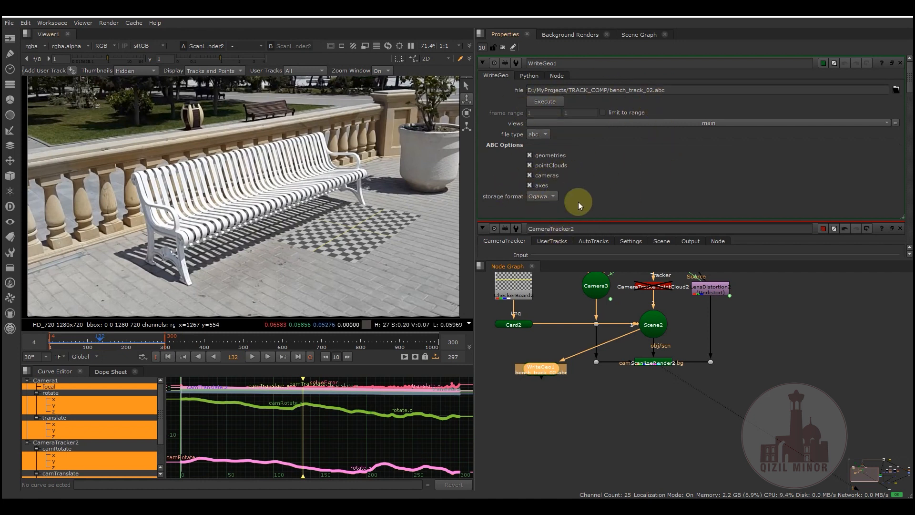
mouse_move(598, 423)
middle_mouse_down()
mouse_move(593, 391)
mouse_move(597, 406)
middle_mouse_up()
left_click_drag(541, 350, 539, 338)
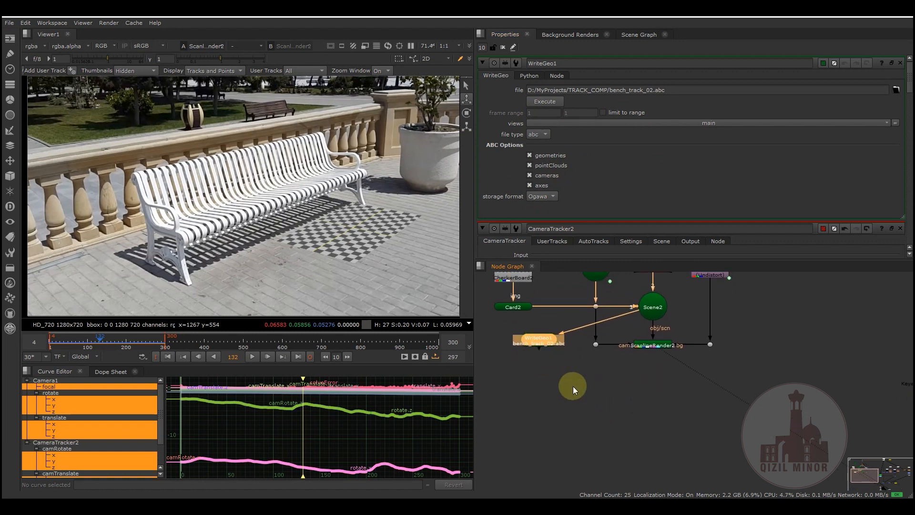
left_click(586, 395)
- Switch to Houdini and select the bench_track_02 Alembic Archive node in the object network
left_click(221, 505)
left_click(240, 466)
middle_click_drag(517, 340, 515, 409)
middle_click_drag(566, 313, 554, 292)
left_click(533, 241)
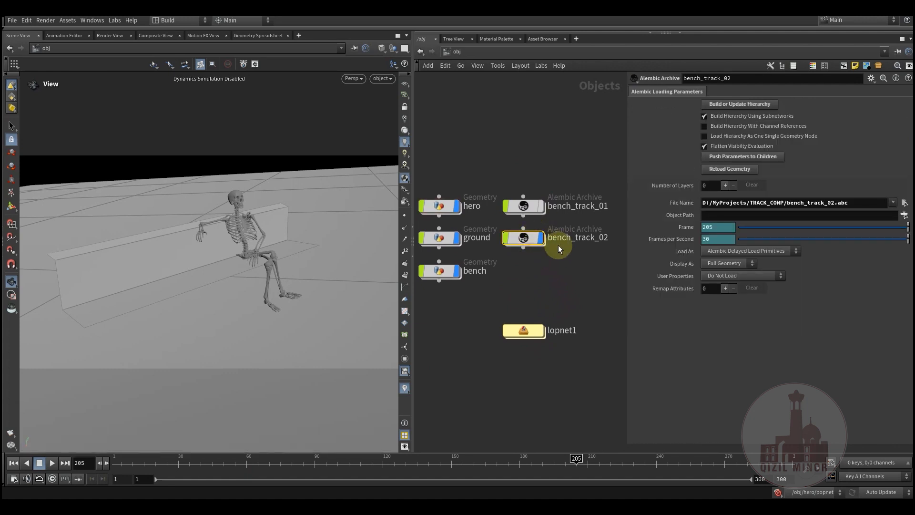
middle_click_drag(549, 273, 555, 259)
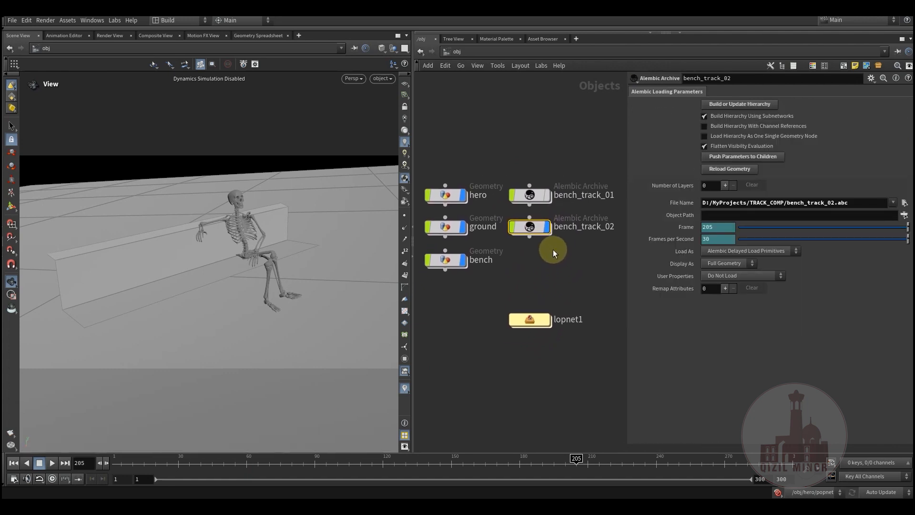
- Scrub to frame 88, look through the bench_track_02 Camera3 camera, and scrub back to frame 13
left_click_drag(169, 470, 317, 465)
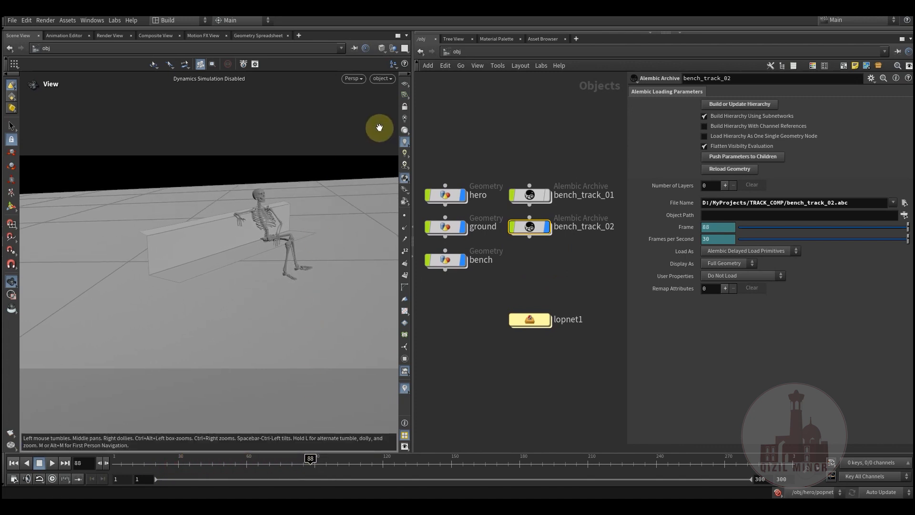
left_click(383, 78)
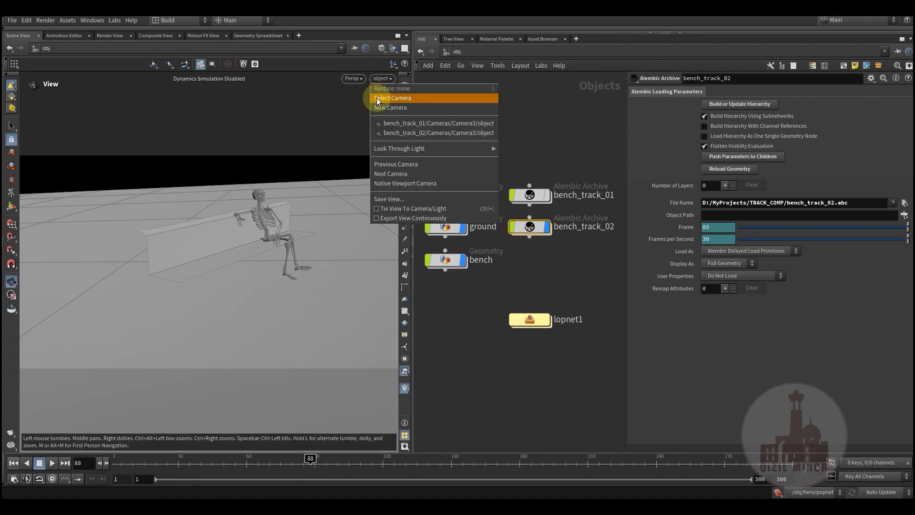
left_click(436, 131)
left_click_drag(177, 470, 138, 476)
- Check the frame rate and frame range in the global animation options, and scrub the shot to frame 197
left_click(13, 479)
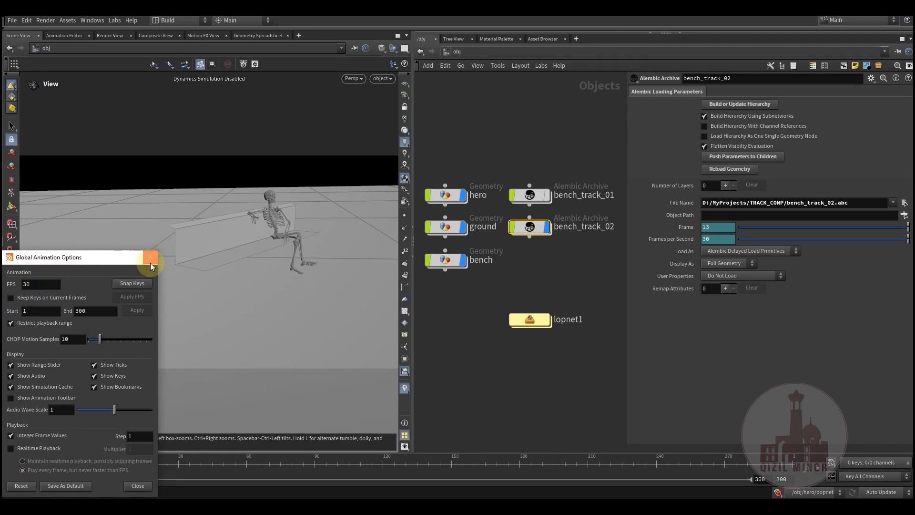
left_click(151, 267)
left_click(144, 461)
left_click_drag(172, 461, 557, 477)
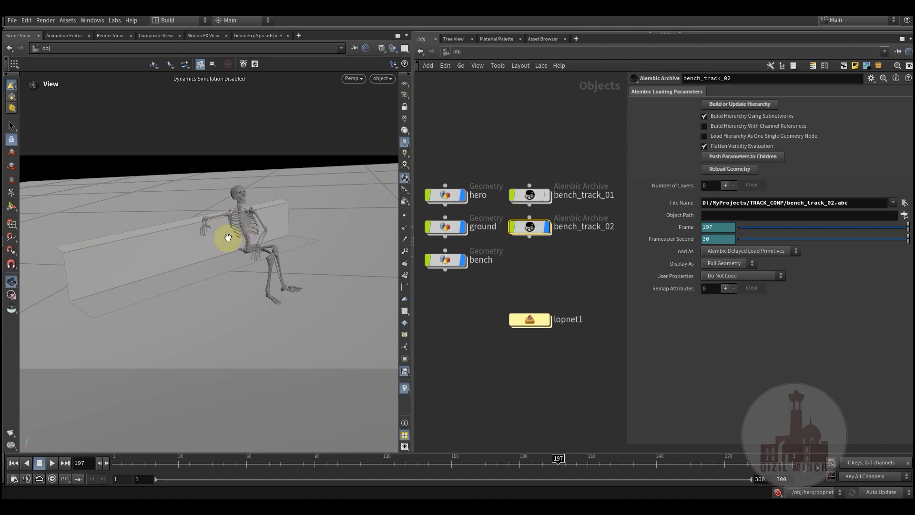
- Review the hero, ground and bench geometry nodes in the object network
middle_click_drag(502, 387, 517, 415)
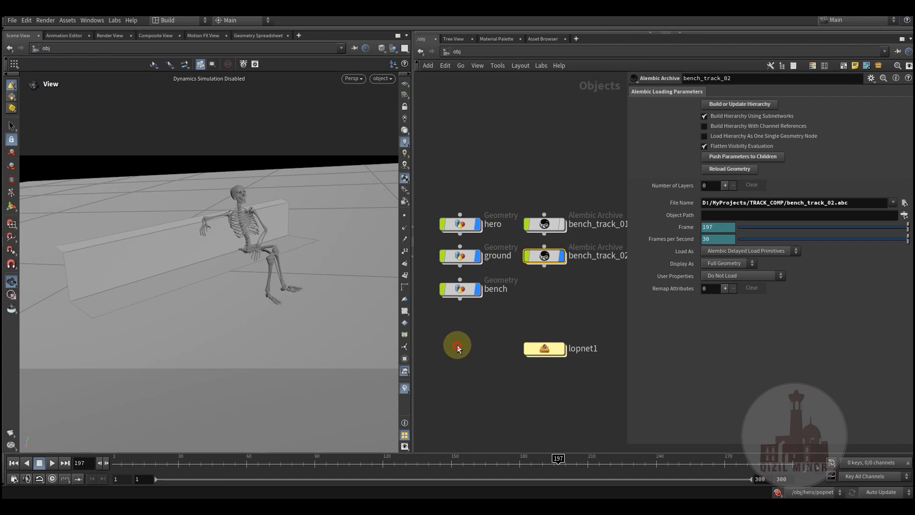
left_click(459, 225)
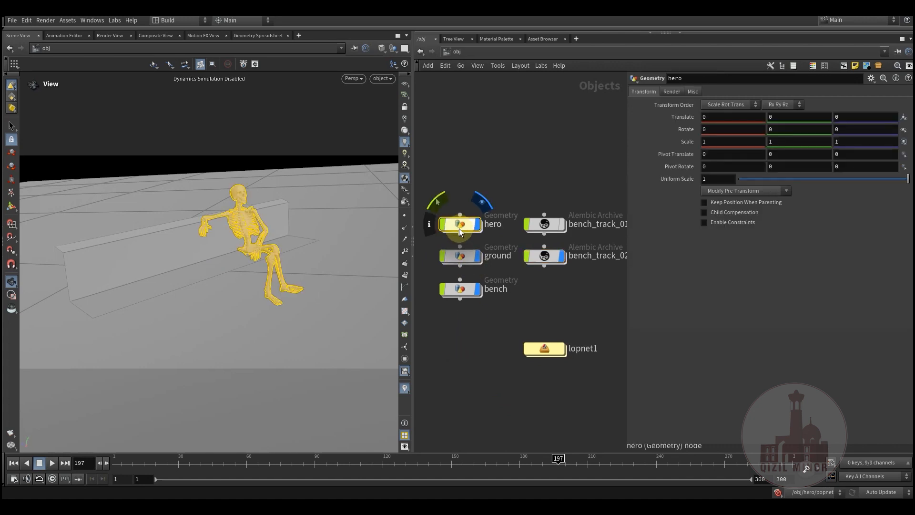
left_click(460, 256)
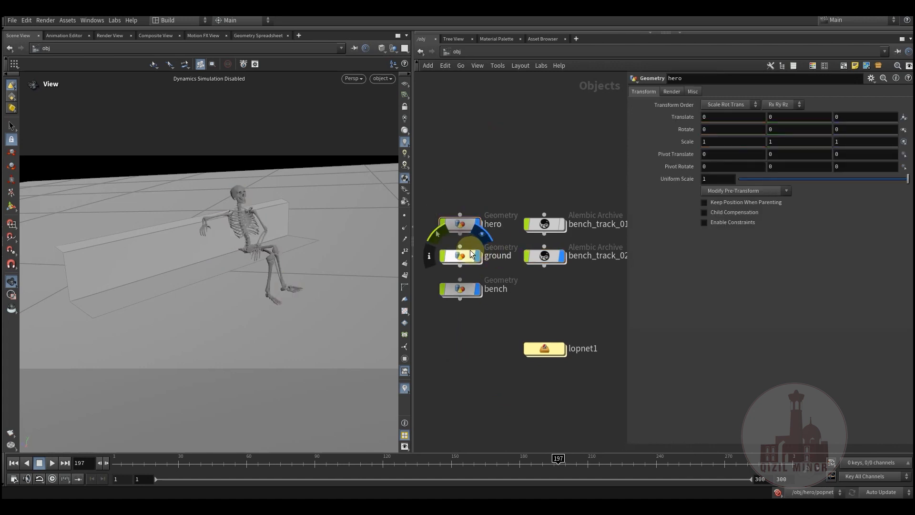
left_click(463, 292)
middle_click_drag(469, 336, 466, 314)
left_click(465, 323)
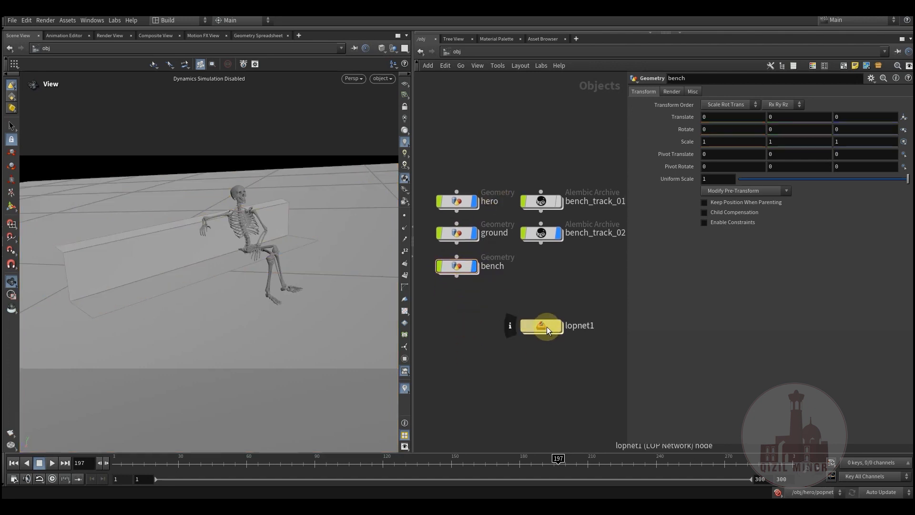
- Move the lopnet1 node slightly closer to the other objects and scrub the timeline to frame 221
left_click_drag(547, 327, 545, 314)
left_click_drag(225, 460, 613, 465)
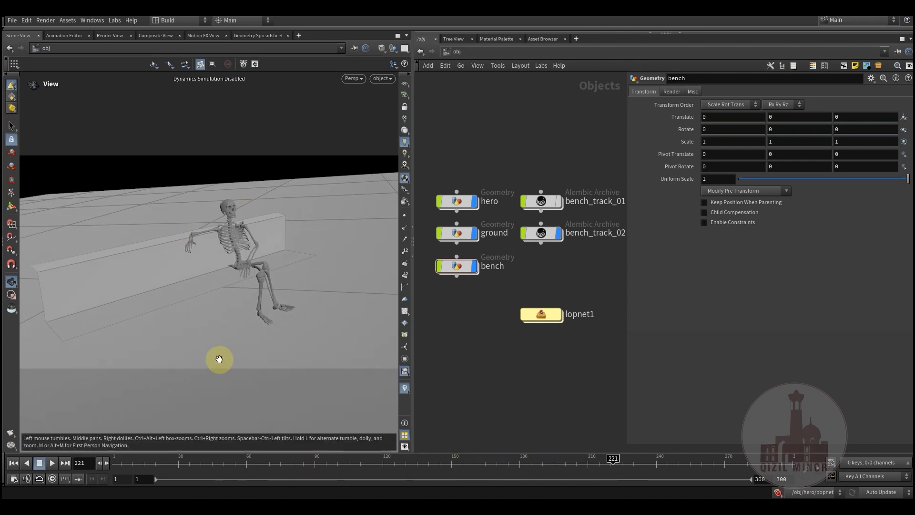
left_click(517, 367)
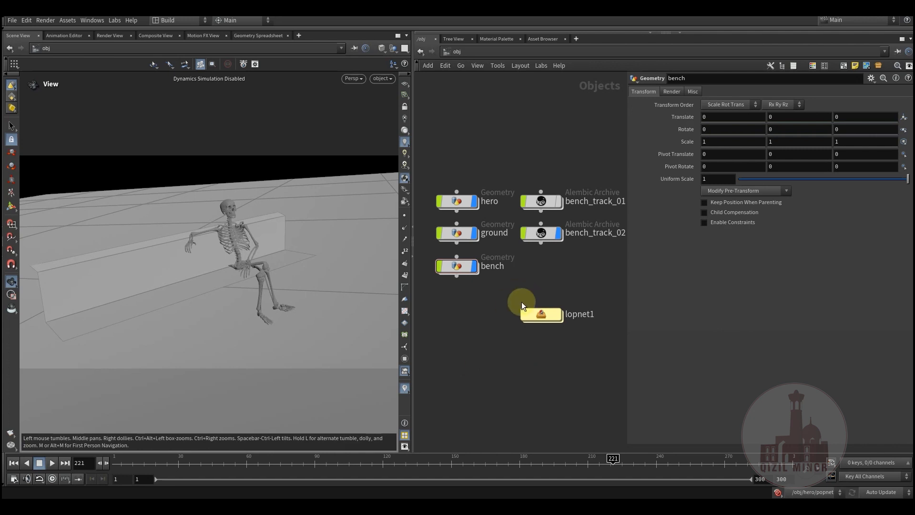
middle_click_drag(494, 366, 486, 384)
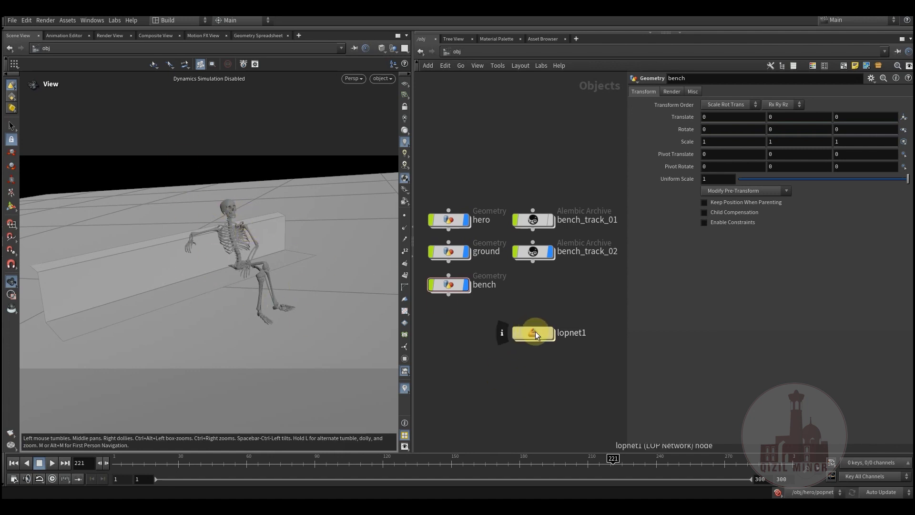
middle_click_drag(525, 378, 529, 336)
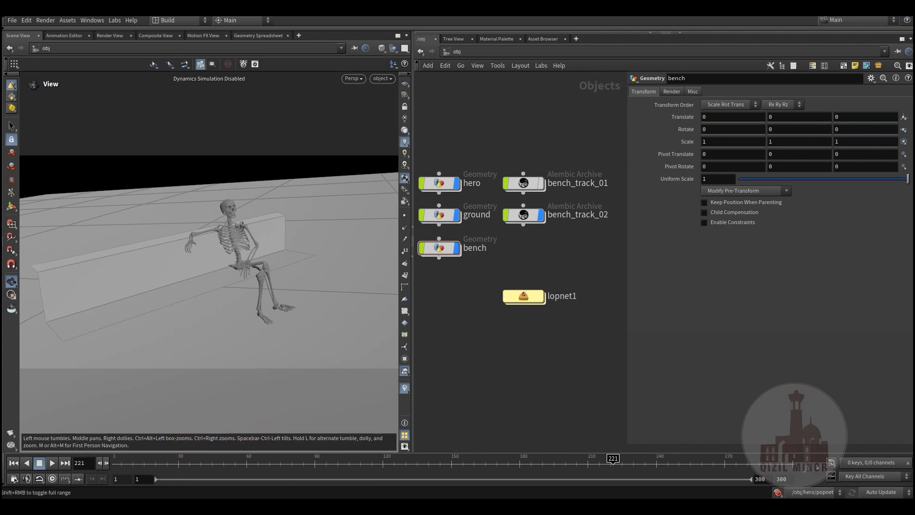
- Switch to Nuke to look at the tracked bench setup, and return to the Houdini scene
mouse_move(130, 505)
left_click(163, 477)
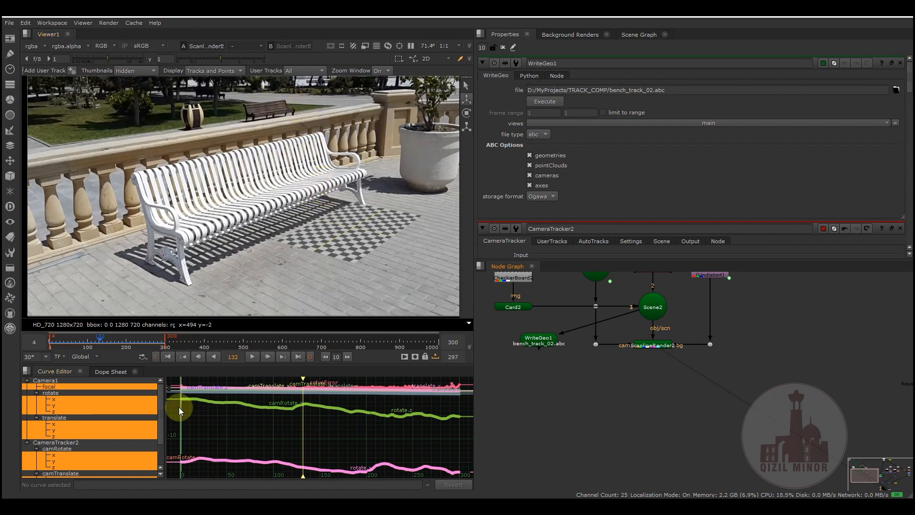
mouse_move(228, 506)
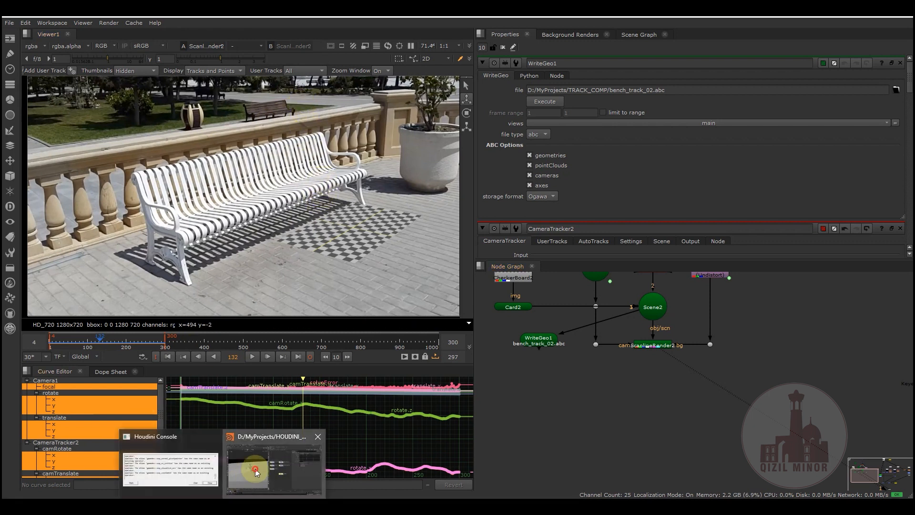
left_click(254, 472)
- Enter the lopnet1 network and look through the /bench_track_02/Cameras/Camera3/object camera
middle_click_drag(507, 347, 488, 327)
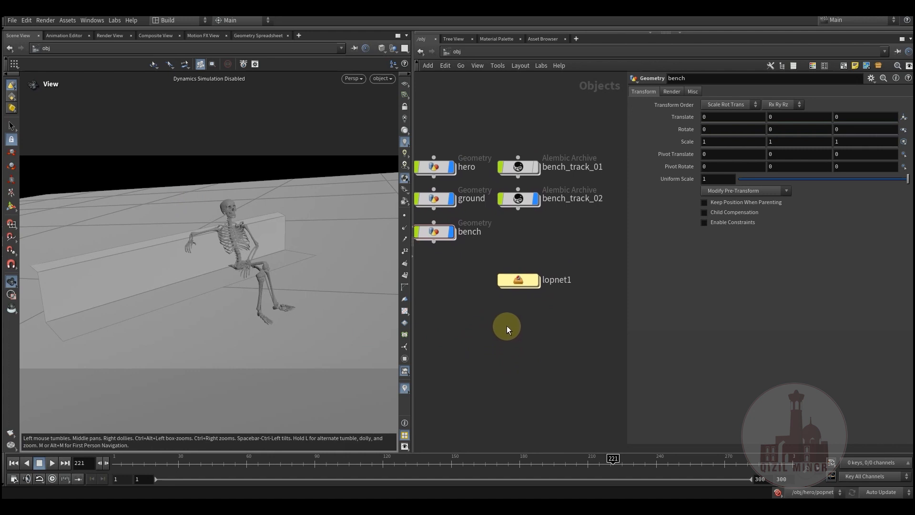
left_click(543, 271)
double_click(518, 279)
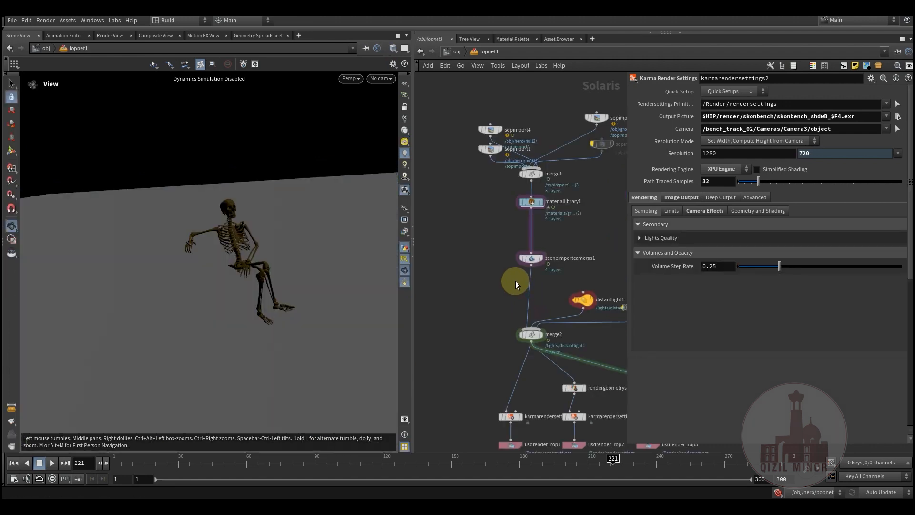
middle_click_drag(466, 304, 403, 301)
left_click_drag(575, 262, 568, 308)
middle_click_drag(554, 265, 545, 259)
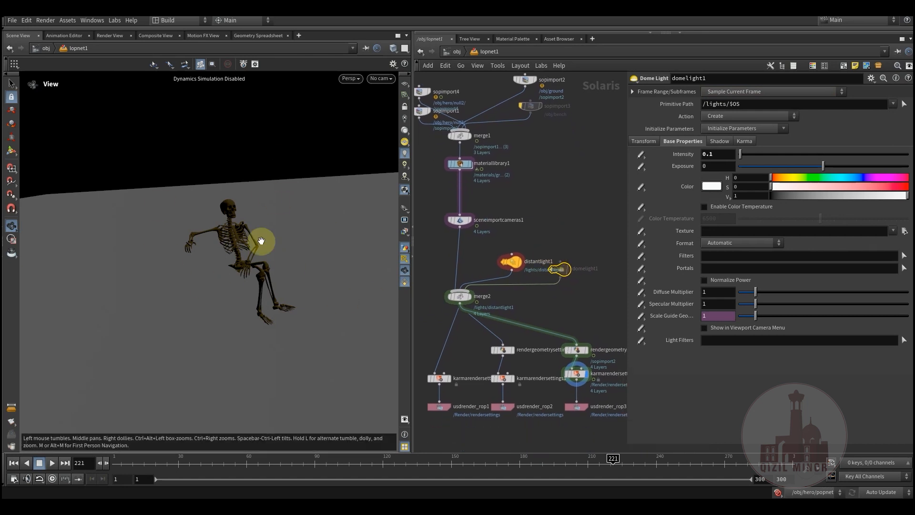
left_click(381, 79)
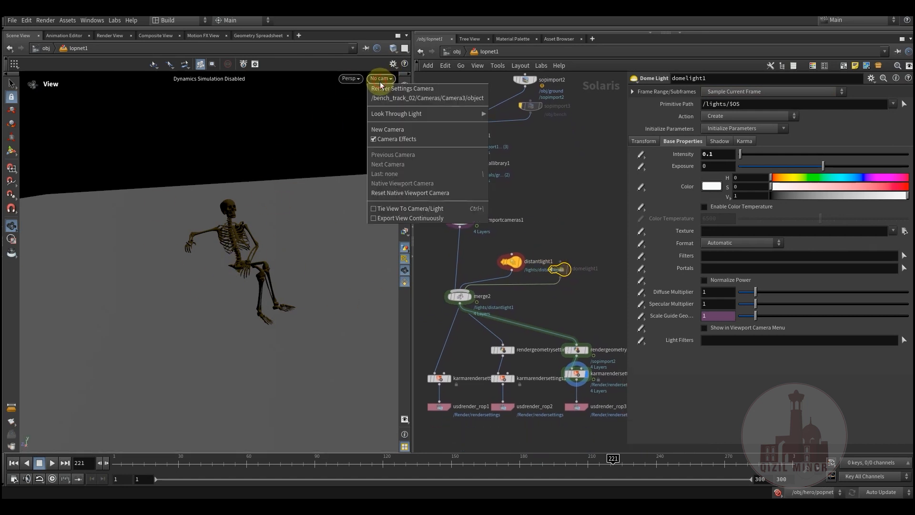
left_click(398, 98)
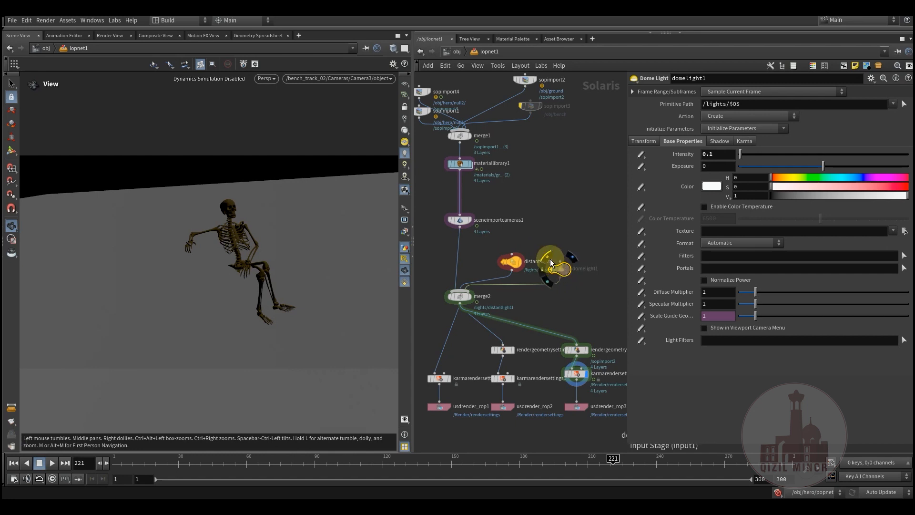
- Enable the domelight1 node and hide the light guides in the viewport
left_click(550, 258)
middle_click_drag(559, 214, 547, 220)
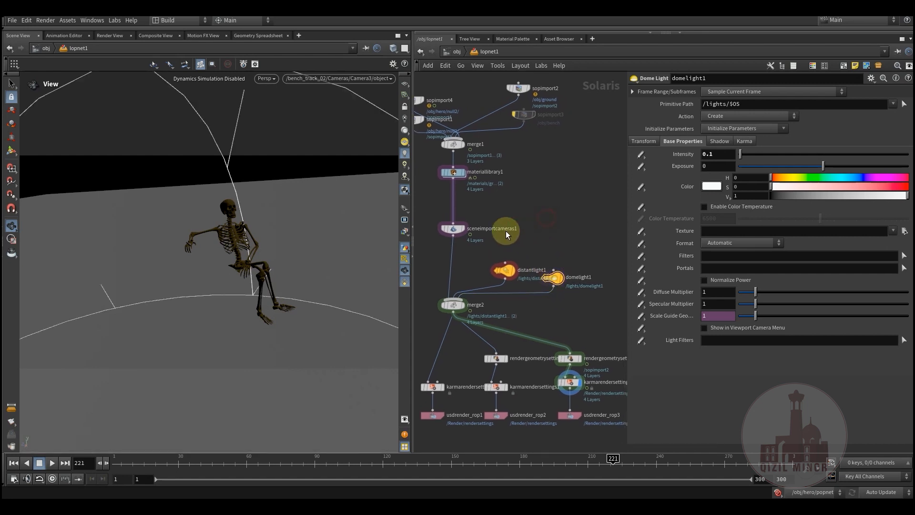
left_click(405, 260)
middle_click_drag(550, 247, 551, 262)
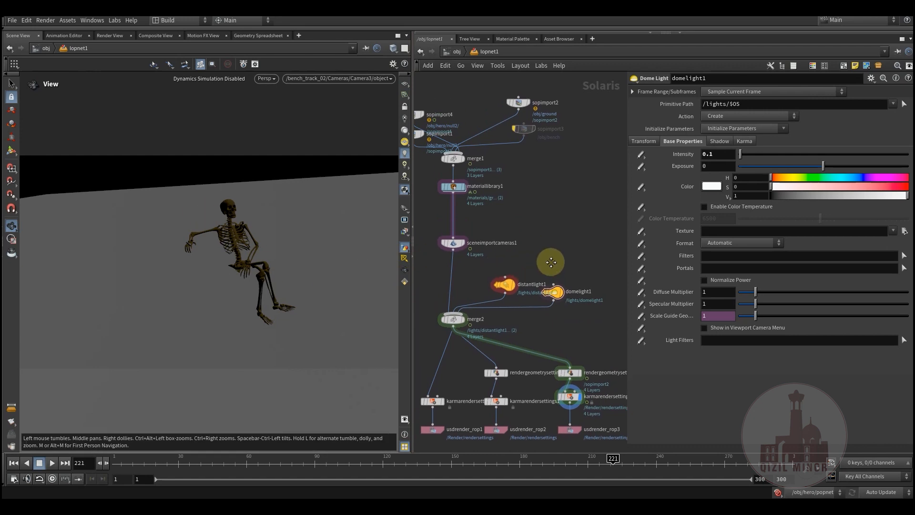
- Render the viewport with Karma XPU
left_click(266, 79)
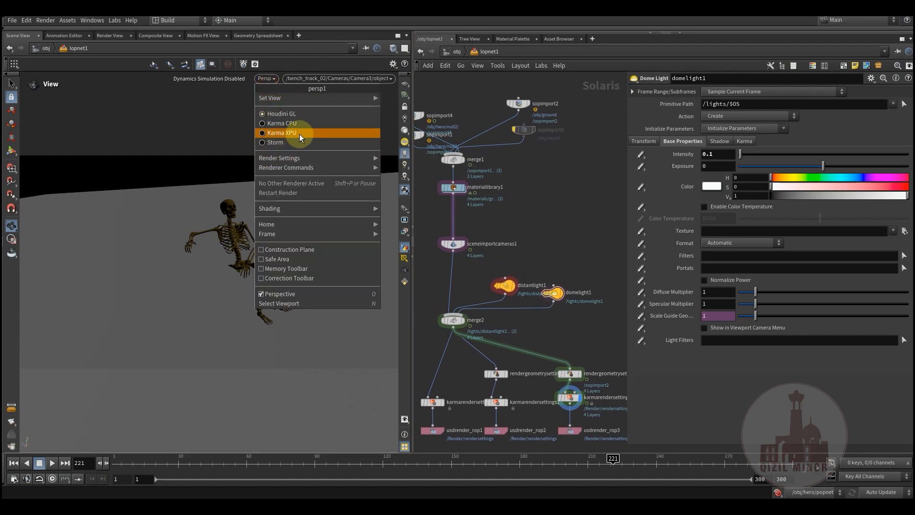
left_click(299, 133)
middle_click_drag(546, 240, 538, 257)
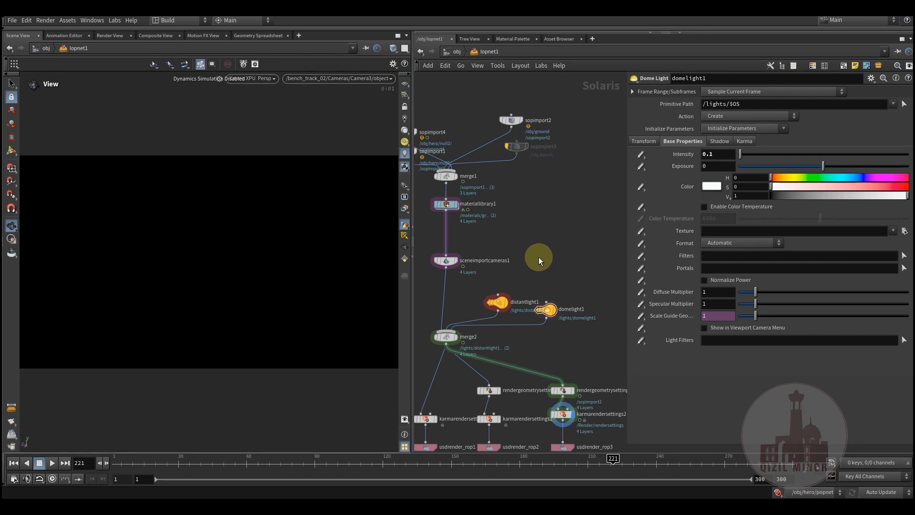
- Move the sopimport4 node higher in the Solaris network, away from sopimport1
middle_click_drag(532, 239, 566, 284)
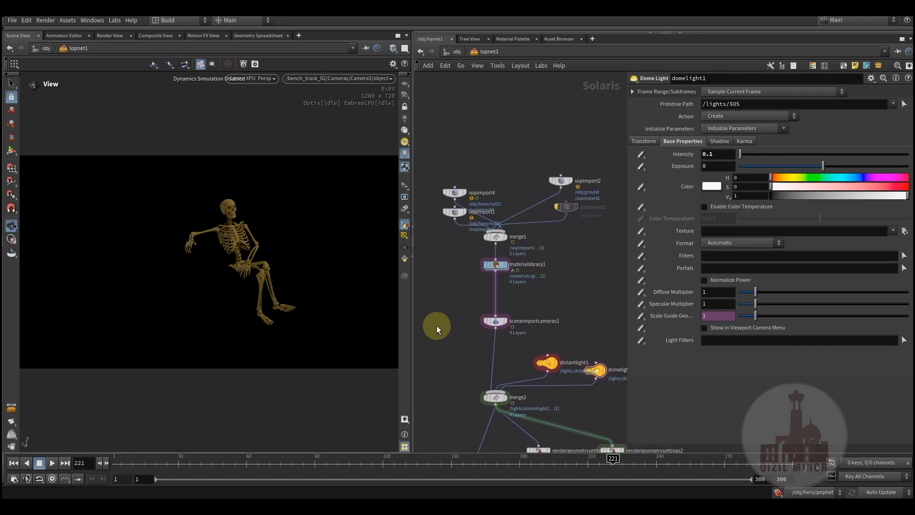
middle_click_drag(451, 321, 467, 335)
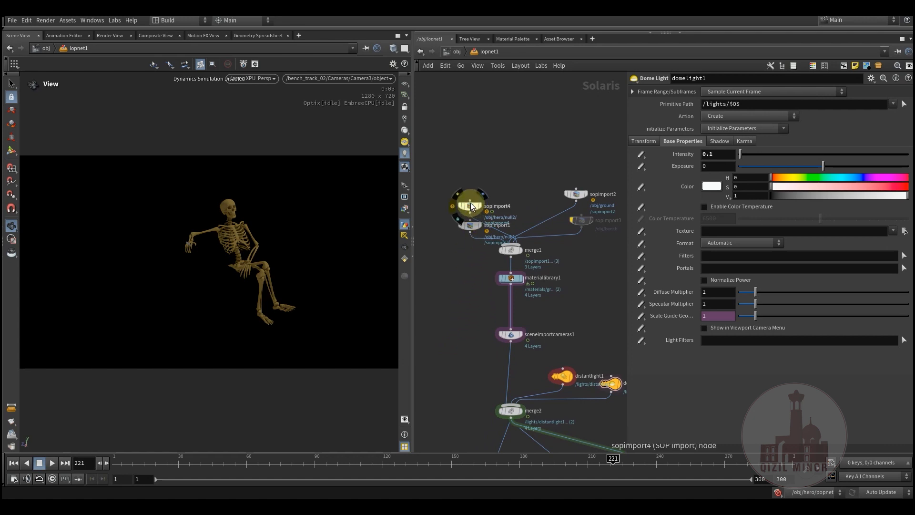
left_click_drag(471, 202, 473, 171)
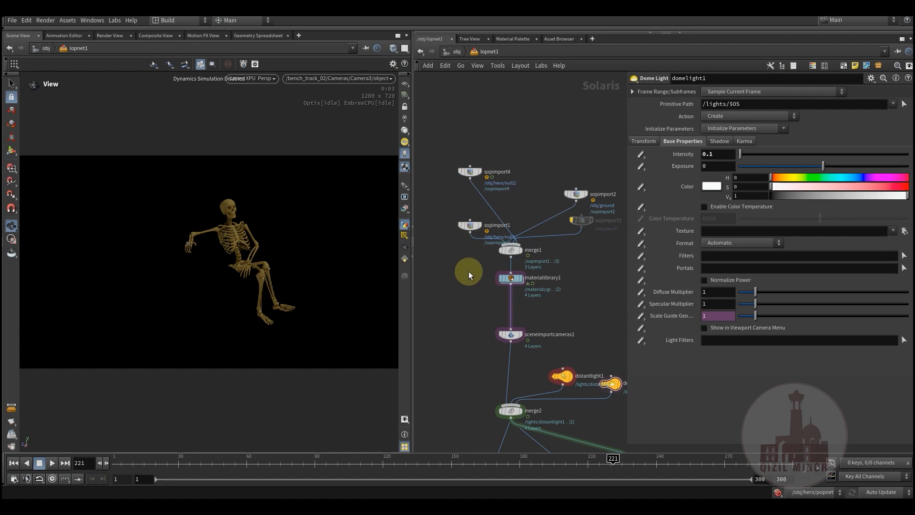
- Spread the sopimport1, sopimport4 and sopimport2 nodes apart above merge1 in the Solaris network
mouse_move(464, 293)
middle_mouse_down()
mouse_move(476, 310)
mouse_move(481, 296)
middle_mouse_up()
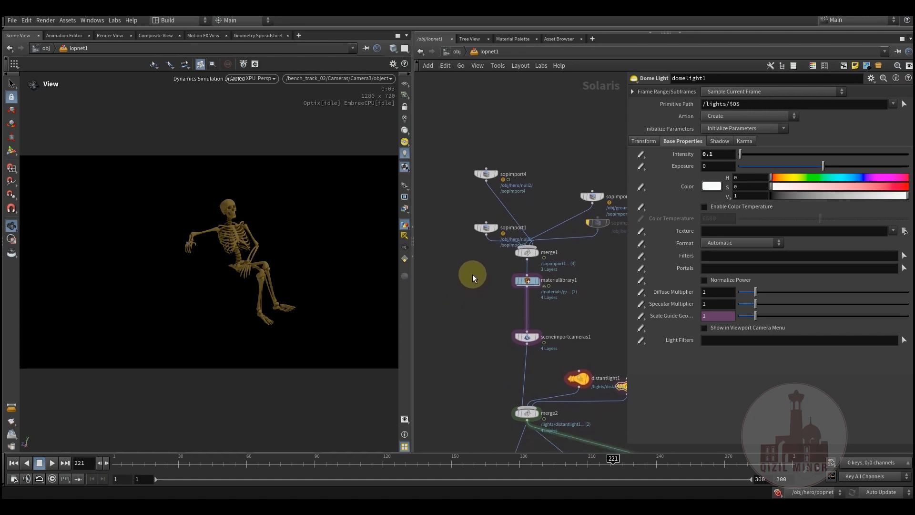
middle_click_drag(473, 285, 491, 326)
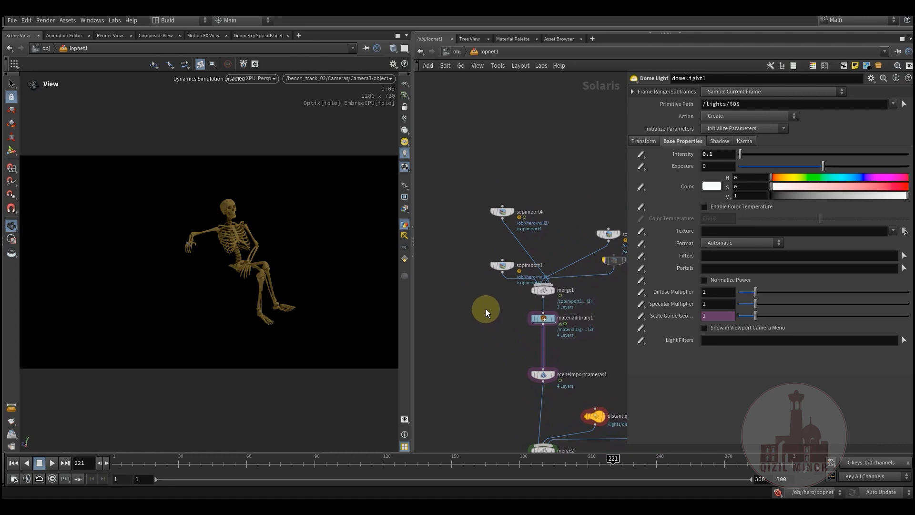
left_click_drag(498, 276, 452, 262)
left_click_drag(502, 211, 491, 240)
middle_click_drag(499, 330, 505, 296)
mouse_move(607, 212)
left_mouse_down()
mouse_move(474, 200)
mouse_move(465, 208)
mouse_move(595, 207)
left_mouse_up()
middle_click_drag(498, 288, 483, 310)
scroll(479, 273, "down", 1)
scroll(484, 307, "up", 3)
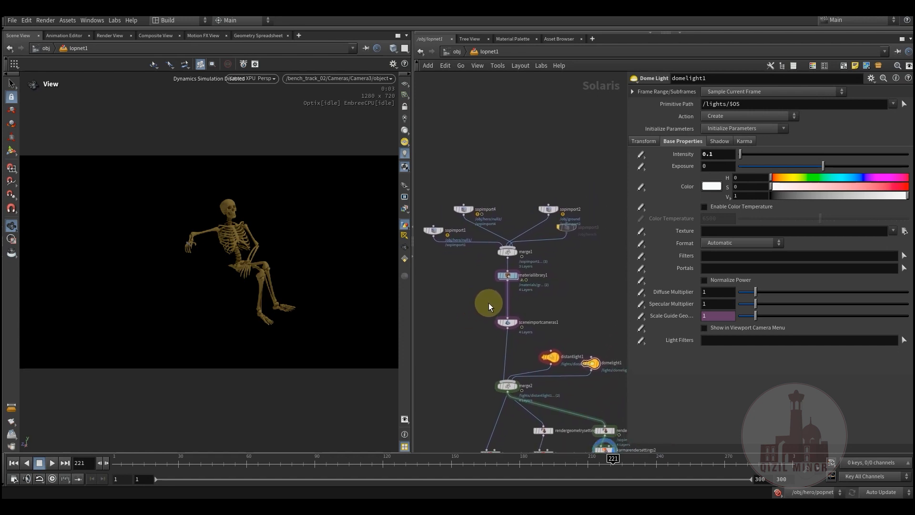
- Rearrange sopimport4 and sopimport1 above merge1, keeping sopimport1 lower and offset from sopimport4
middle_click_drag(465, 302, 480, 313)
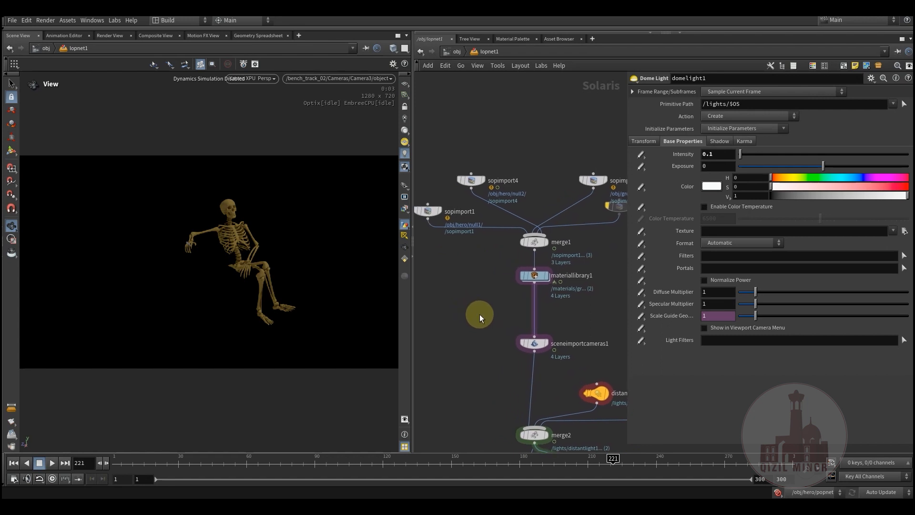
scroll(479, 312, "down", 1)
left_click_drag(471, 202, 476, 187)
left_click_drag(432, 227, 456, 212)
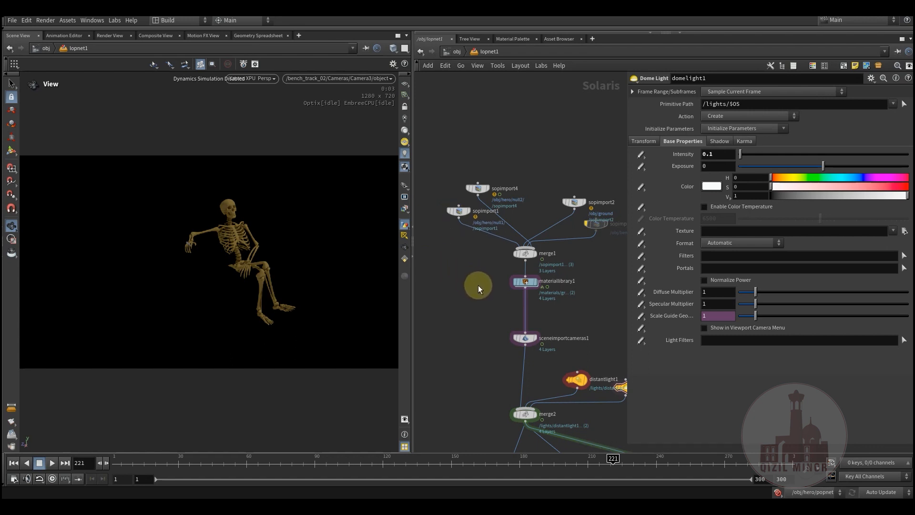
middle_click_drag(479, 268, 479, 281)
left_click(461, 224)
left_click_drag(460, 224, 459, 241)
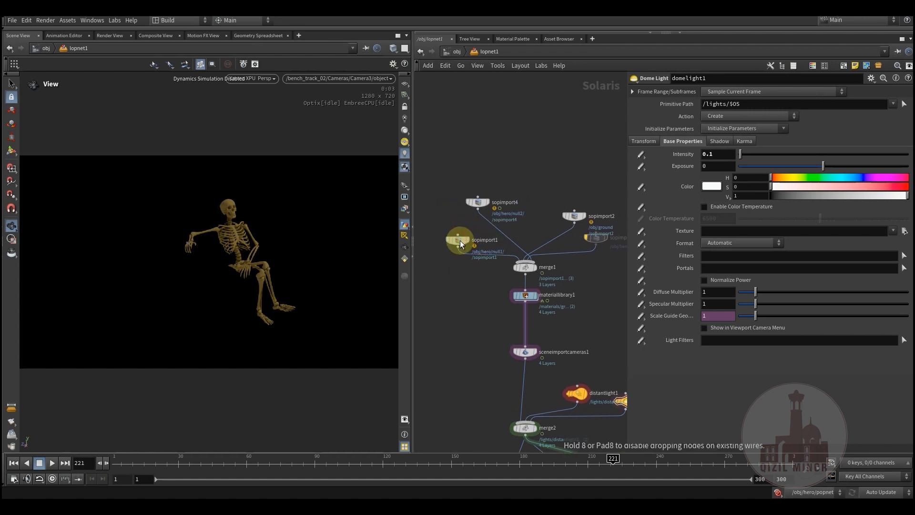
left_click_drag(480, 202, 477, 218)
- Reposition sceneimportcameras1, merge2, distantlight1 and domelight1 to tidy the central part of the network
middle_click_drag(486, 332, 471, 286)
middle_click_drag(562, 282, 530, 217)
left_click_drag(486, 243, 486, 230)
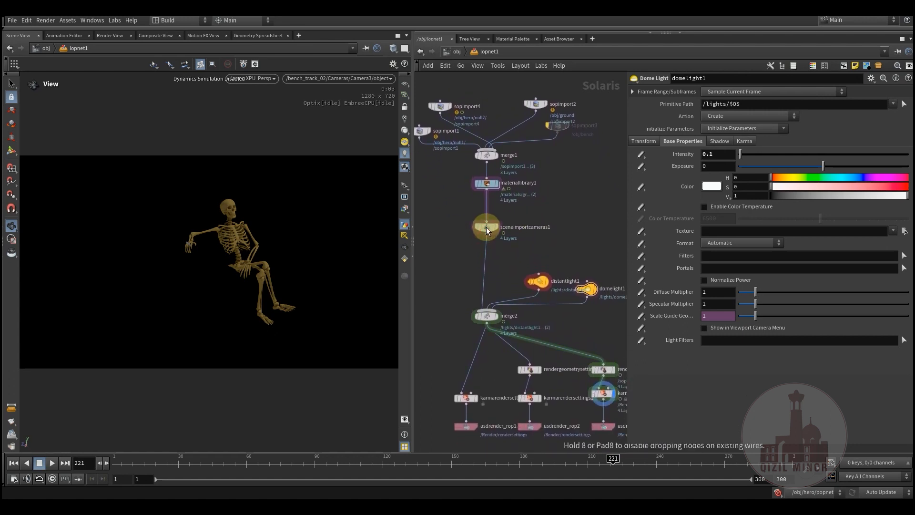
mouse_move(485, 315)
left_mouse_down()
mouse_move(490, 300)
mouse_move(493, 307)
left_mouse_up()
left_click_drag(536, 282, 540, 258)
left_click_drag(586, 292, 580, 276)
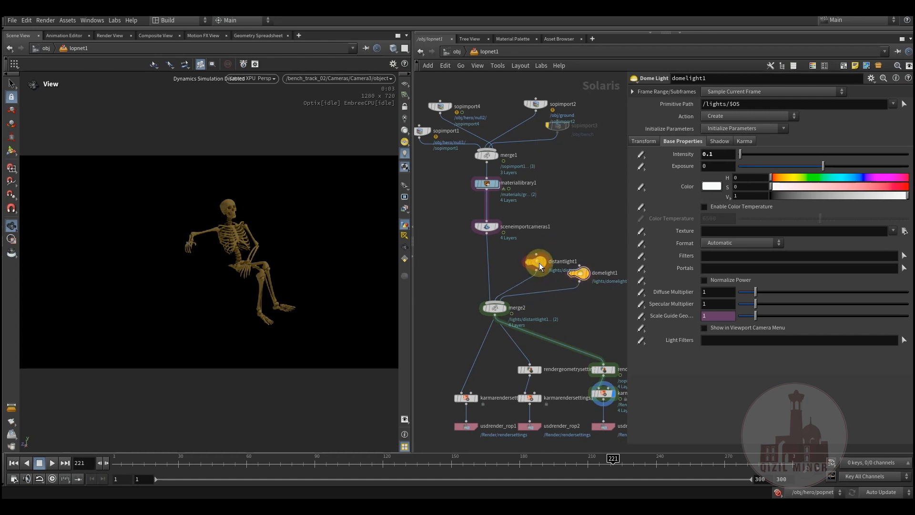
mouse_move(482, 267)
middle_mouse_down()
mouse_move(482, 304)
mouse_move(481, 215)
mouse_move(499, 306)
mouse_move(462, 267)
mouse_move(477, 274)
middle_mouse_up()
- Check the SOP Import settings of sopimport1 and sopimport4
mouse_move(465, 267)
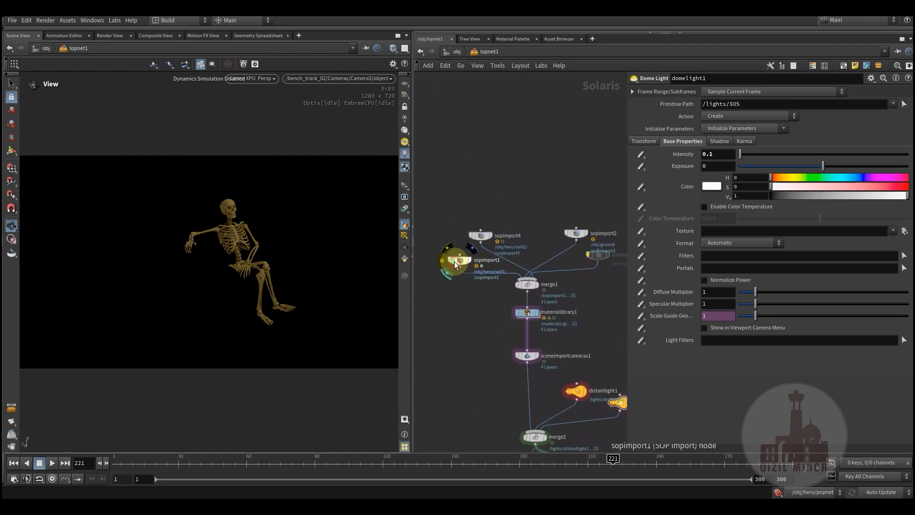
left_click(460, 323)
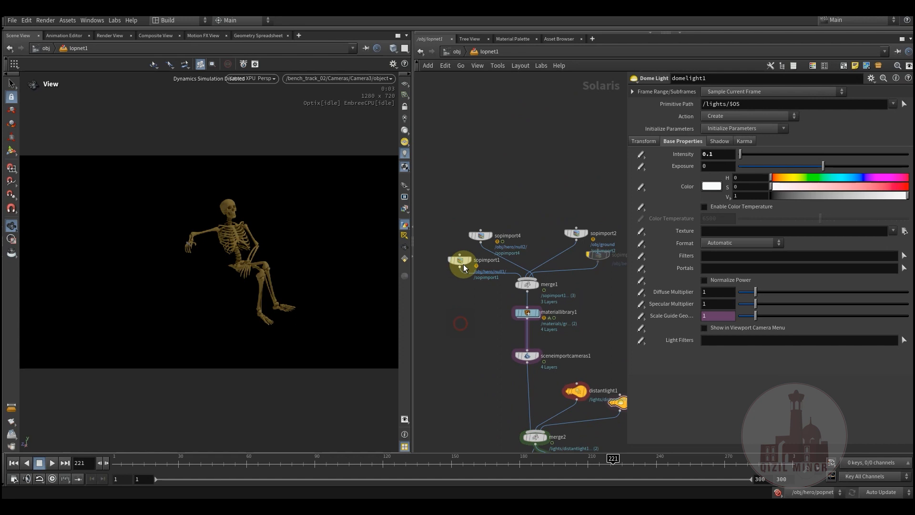
left_click(459, 261)
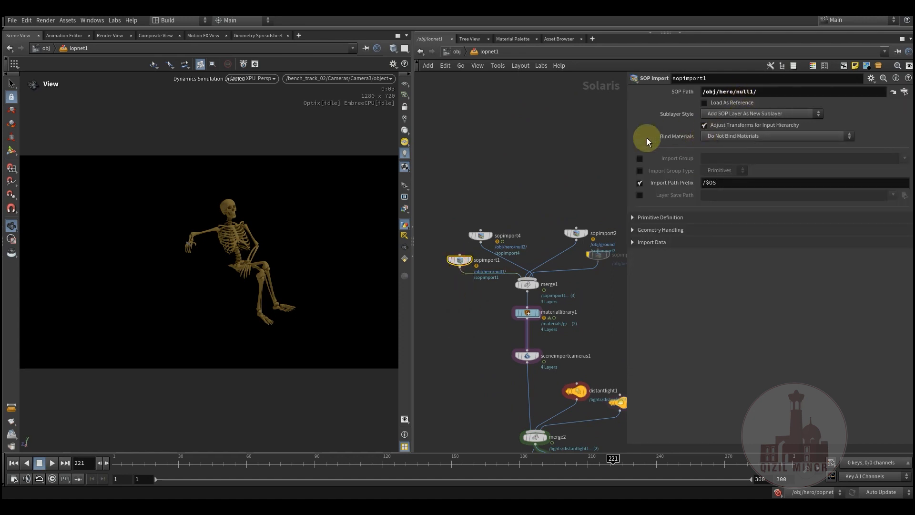
left_click(482, 236)
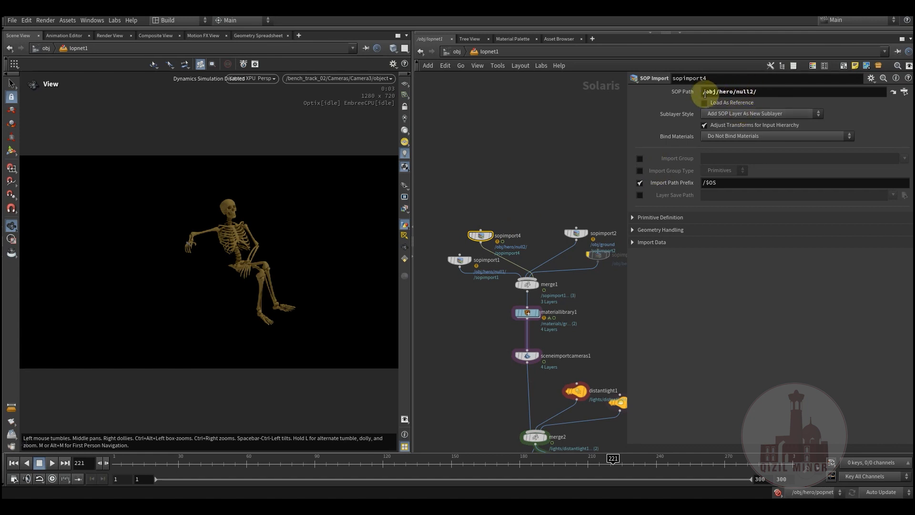
- Preview the skeleton's Karma render at several points on the timeline, ending on frame 119
left_click(258, 464)
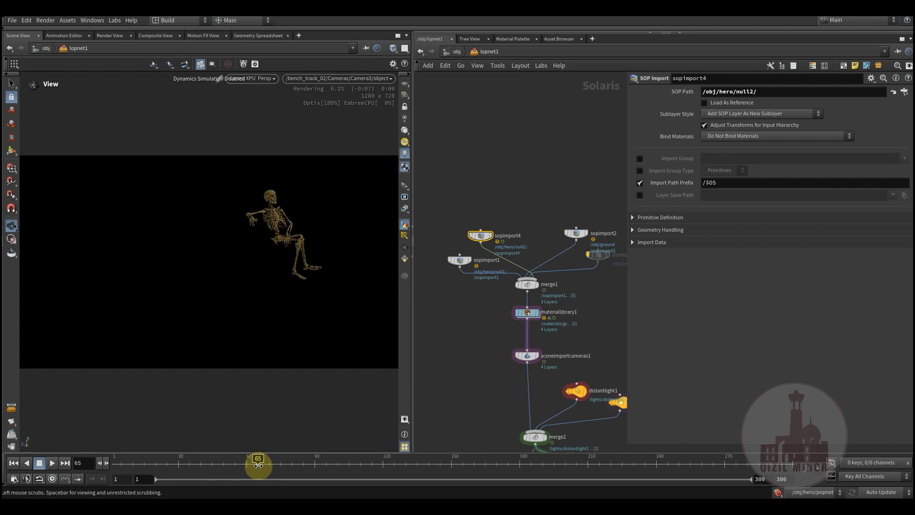
left_click(286, 461)
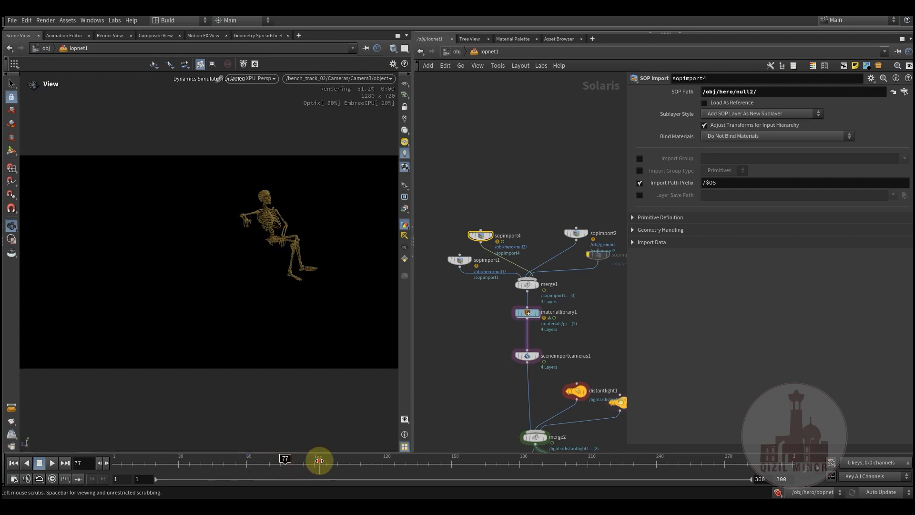
left_click(319, 461)
left_click_drag(354, 467, 380, 466)
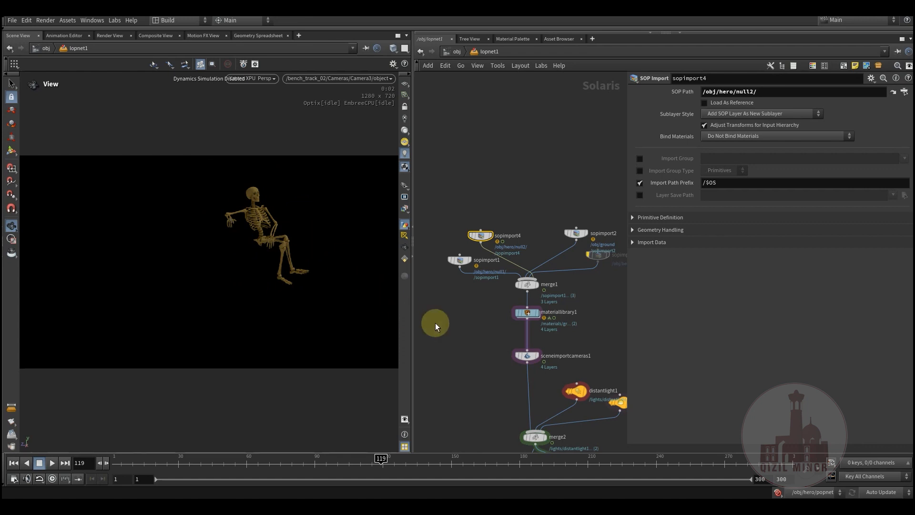
- Review the material and geometry assignments of the materiallibrary1 node
middle_click_drag(486, 305, 413, 305)
middle_click_drag(545, 293, 586, 194)
left_click(494, 214)
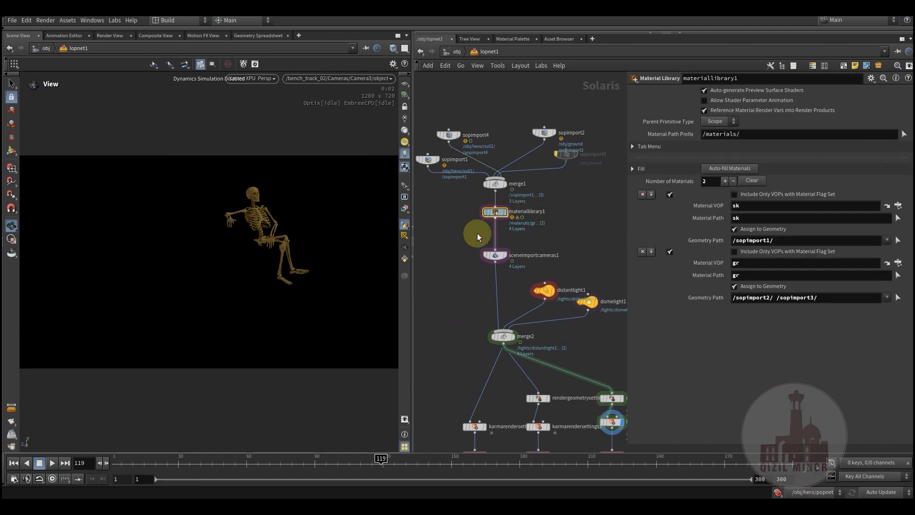
middle_click_drag(471, 241, 470, 255)
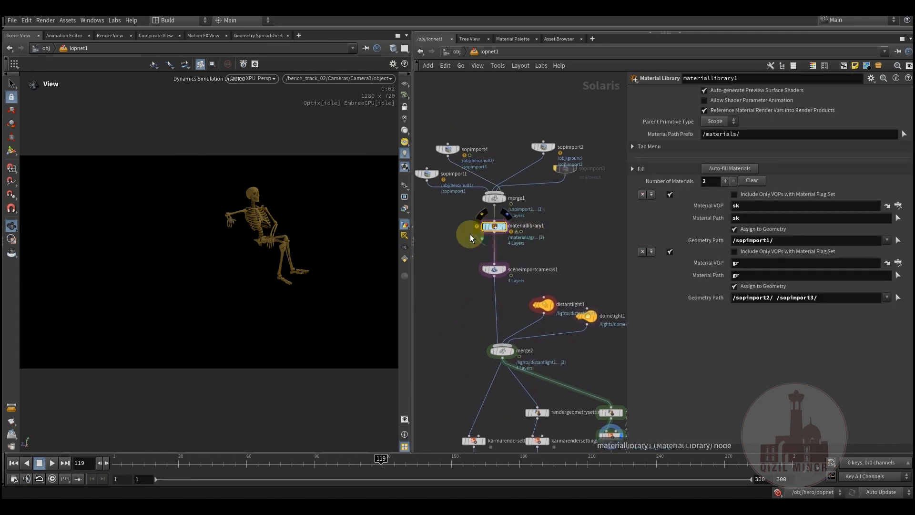
- Enter materiallibrary1, look through the shader nodes inside the sk material, and return to lopnet1
double_click(494, 226)
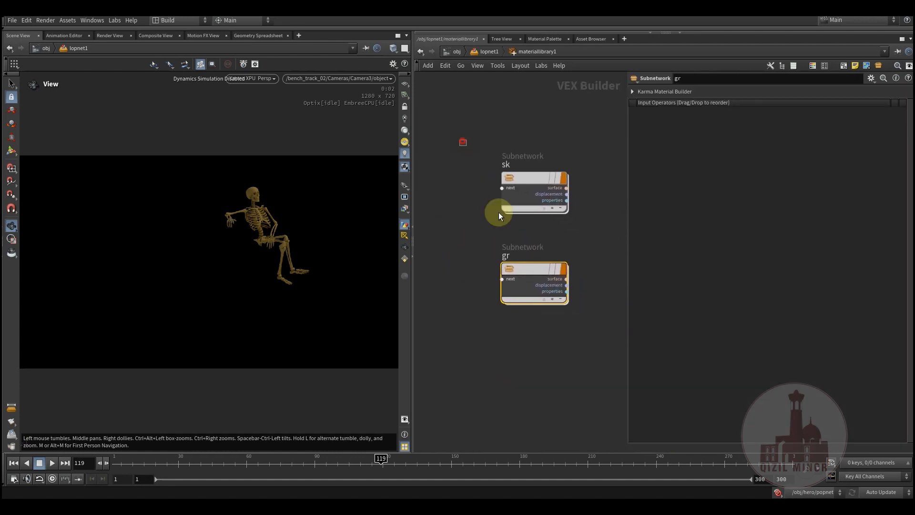
left_click(512, 348)
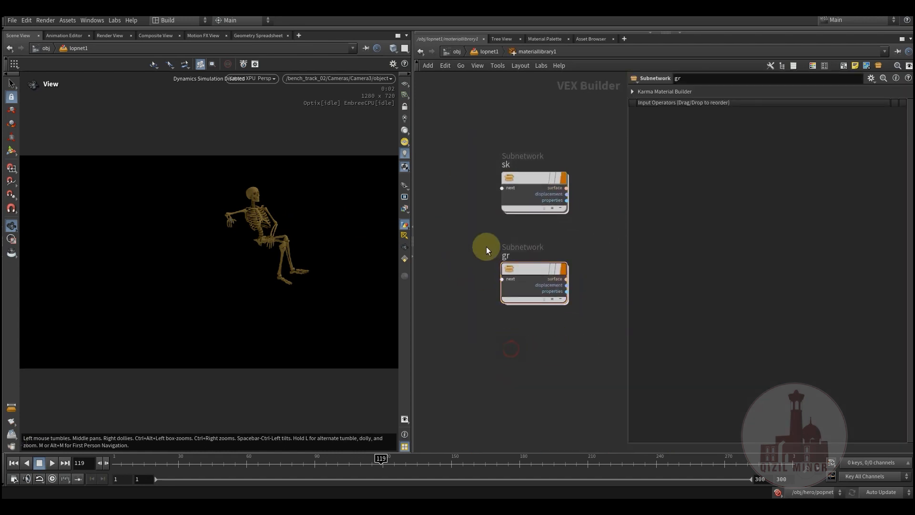
double_click(526, 178)
middle_click_drag(573, 321, 490, 278)
scroll(439, 276, "down", 3)
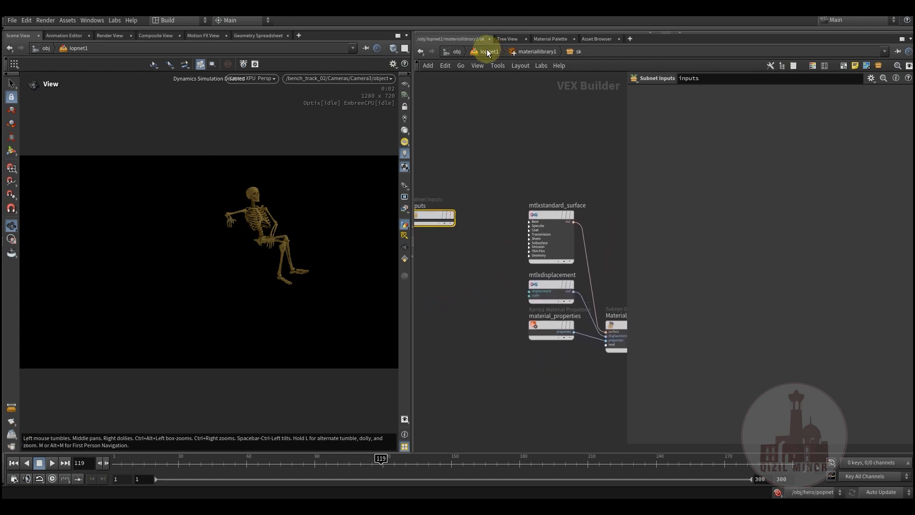
left_click(531, 53)
left_click(491, 52)
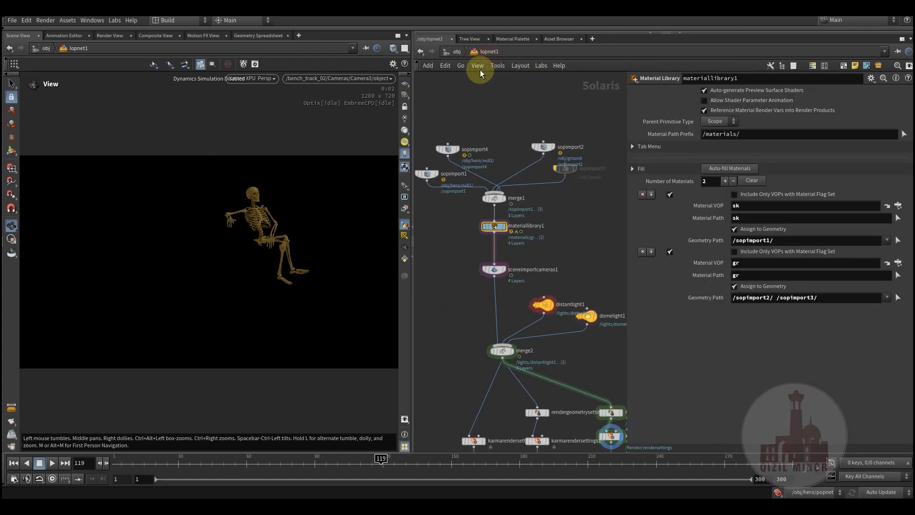
- Inspect the base properties of the distantlight1 node
middle_click_drag(453, 272, 458, 168)
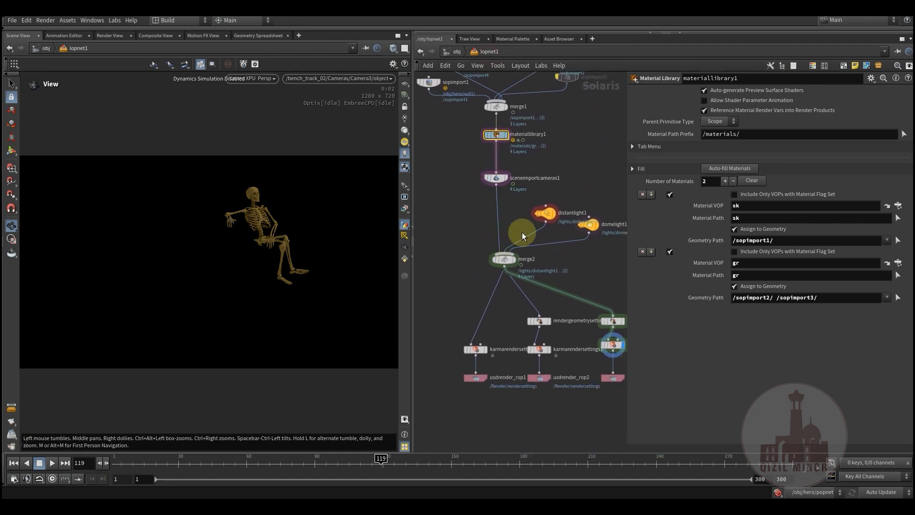
left_click(547, 214)
middle_click_drag(564, 202, 492, 198)
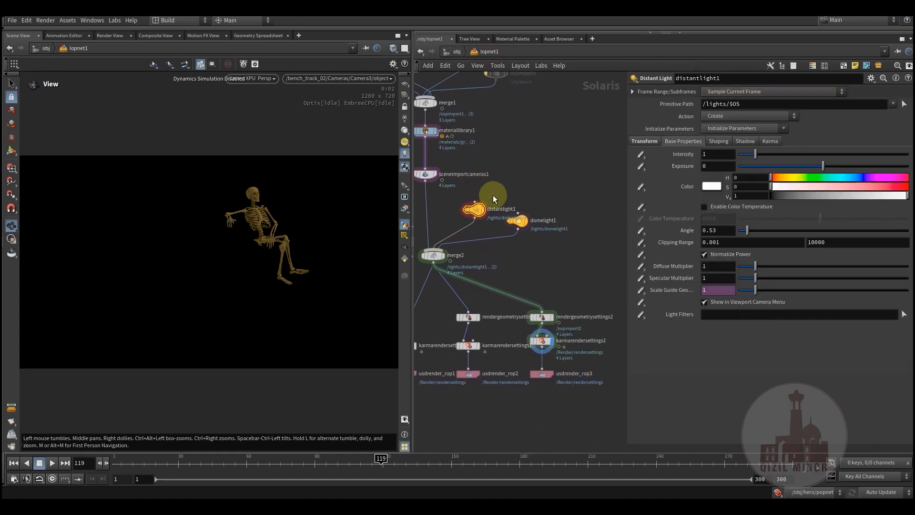
scroll(491, 202, "up", 3)
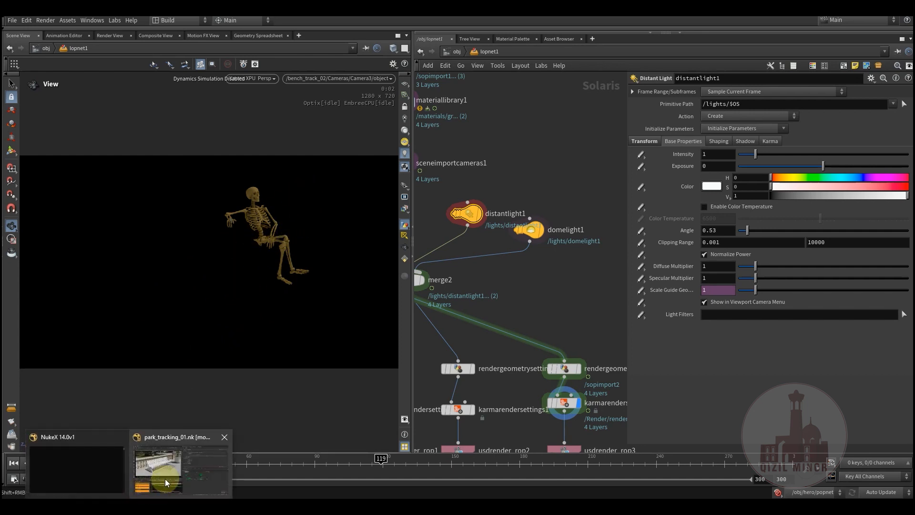
- Switch to the park_tracking_01.nk project in Nuke to view the bench footage, and return to Houdini
left_click(165, 478)
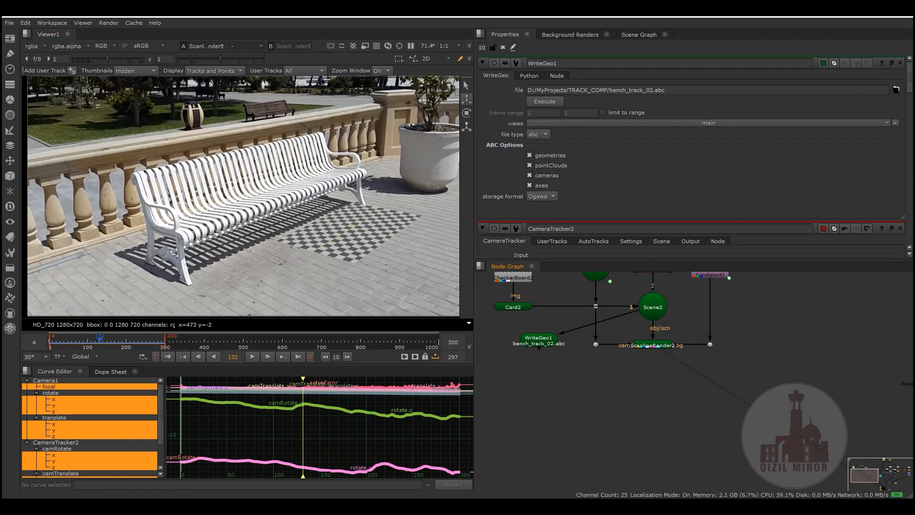
mouse_move(130, 505)
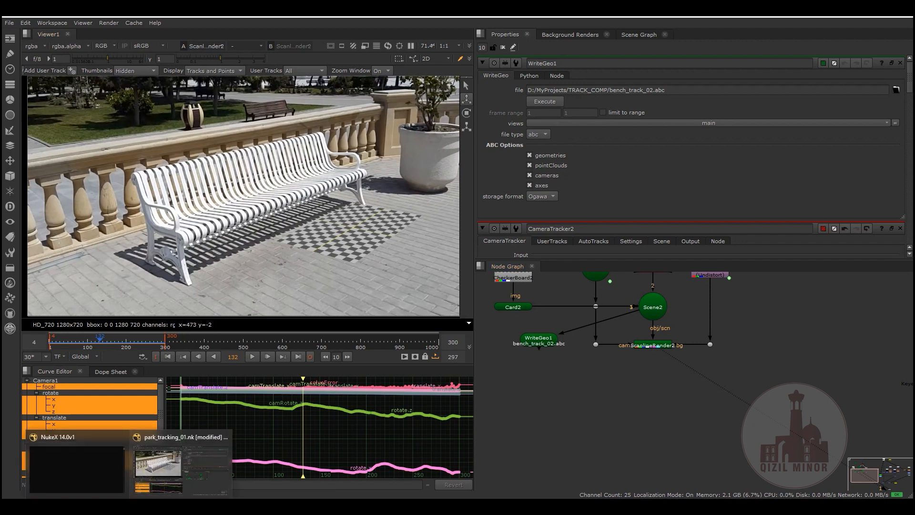
left_click(242, 474)
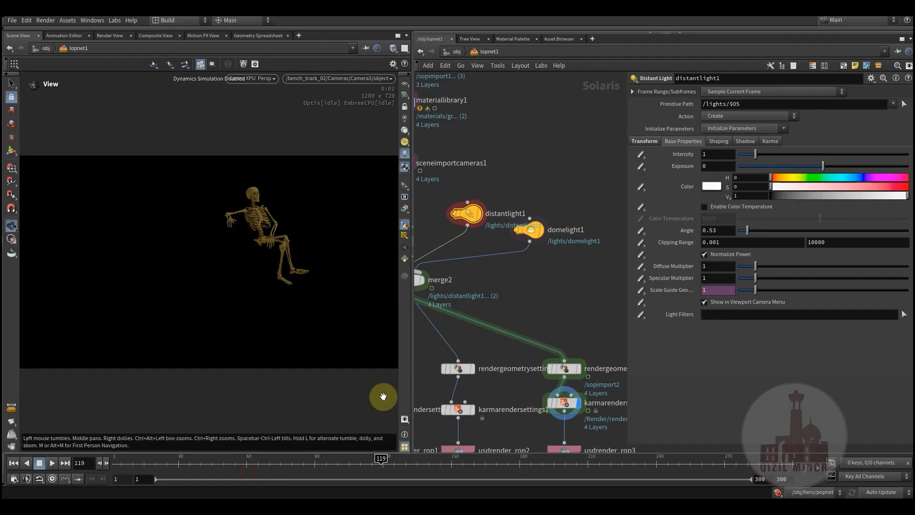
- Show the domelight1 settings and move that node slightly lower beside distantlight1
left_click(534, 236)
middle_click_drag(525, 276, 542, 229)
mouse_move(549, 176)
left_mouse_down()
mouse_move(558, 189)
mouse_move(547, 191)
left_mouse_up()
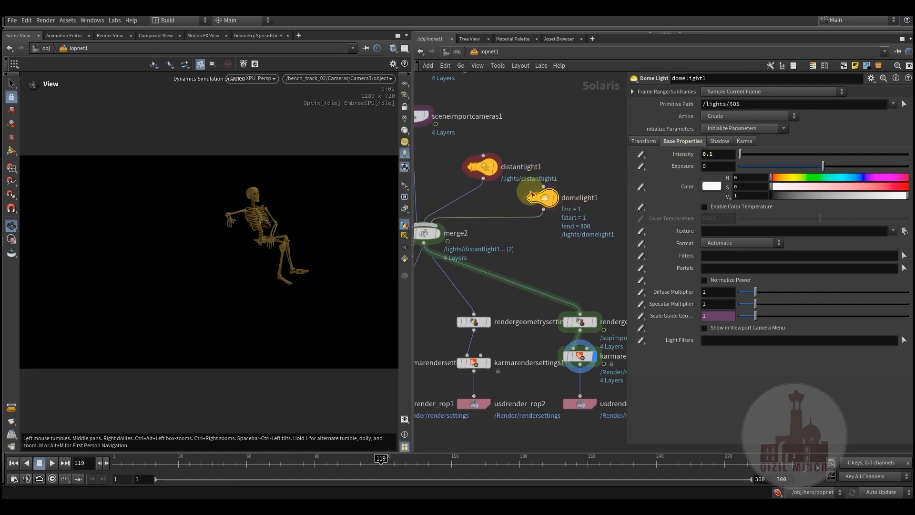
middle_click_drag(493, 243, 503, 232)
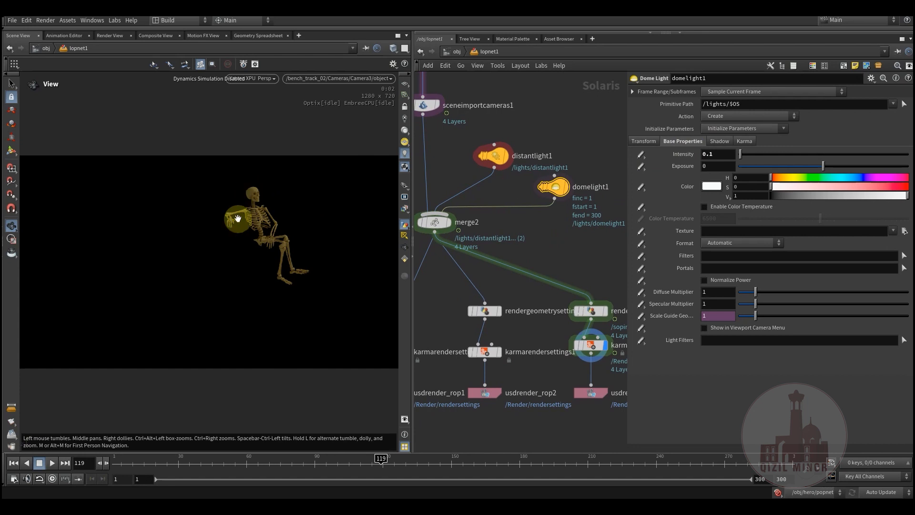
- Display the karmarendersettings node above usdrender_rop1 in the viewport and discard the stray wire
middle_click_drag(444, 306, 548, 238)
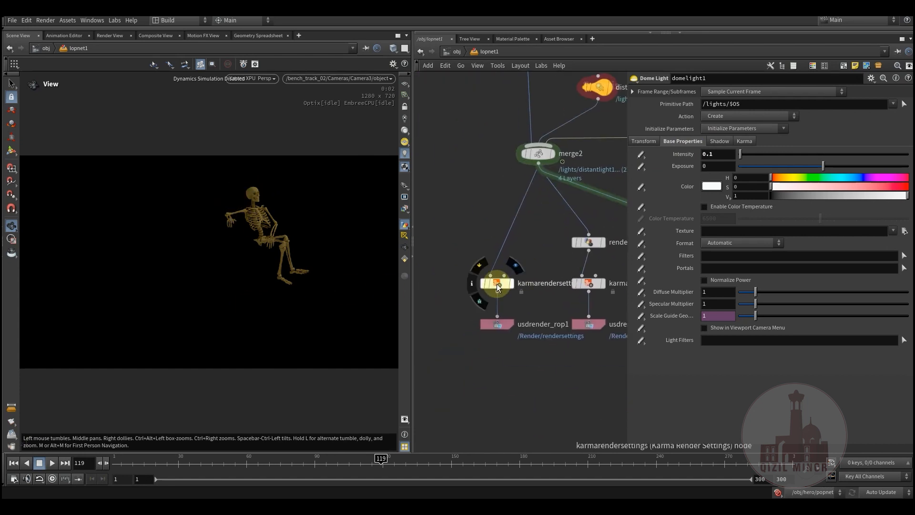
left_click(515, 267)
left_click(503, 276)
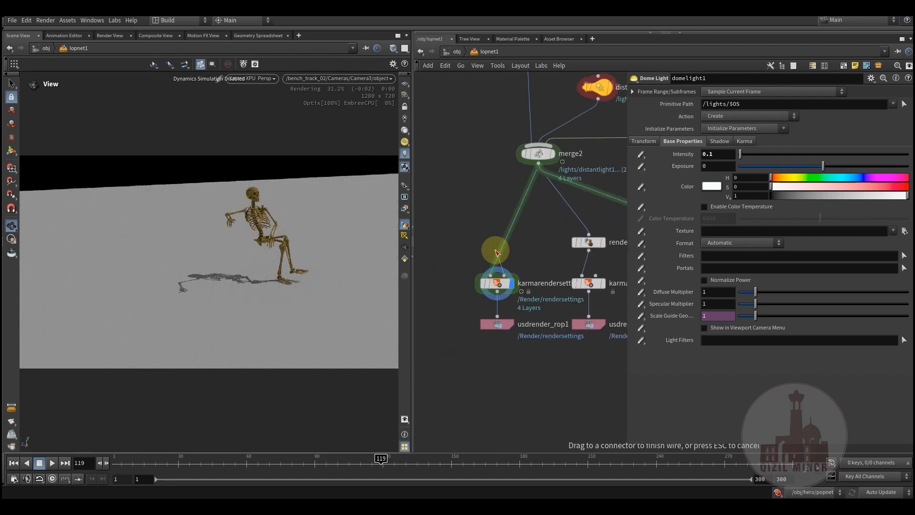
right_click(531, 239)
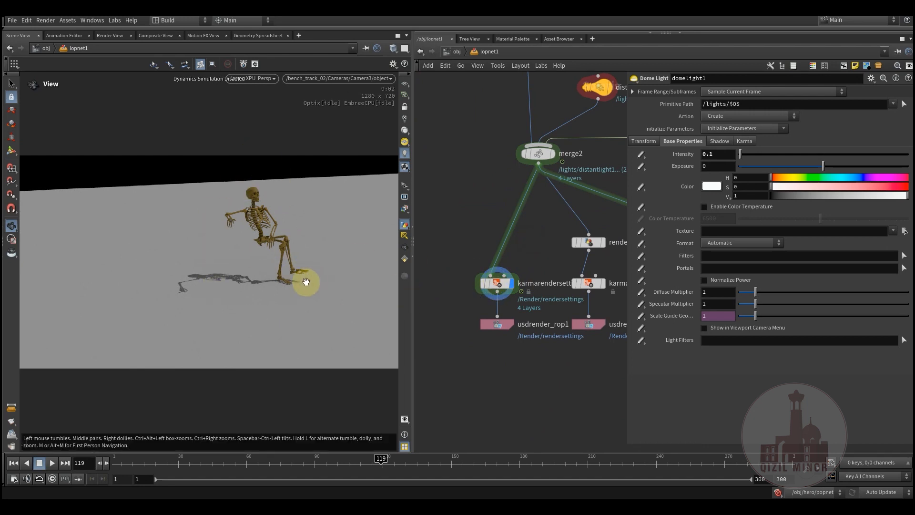
- Display the rendergeometrysettings1 node in the viewport and check its Holdout Mode under Shading
middle_click_drag(451, 237, 479, 277)
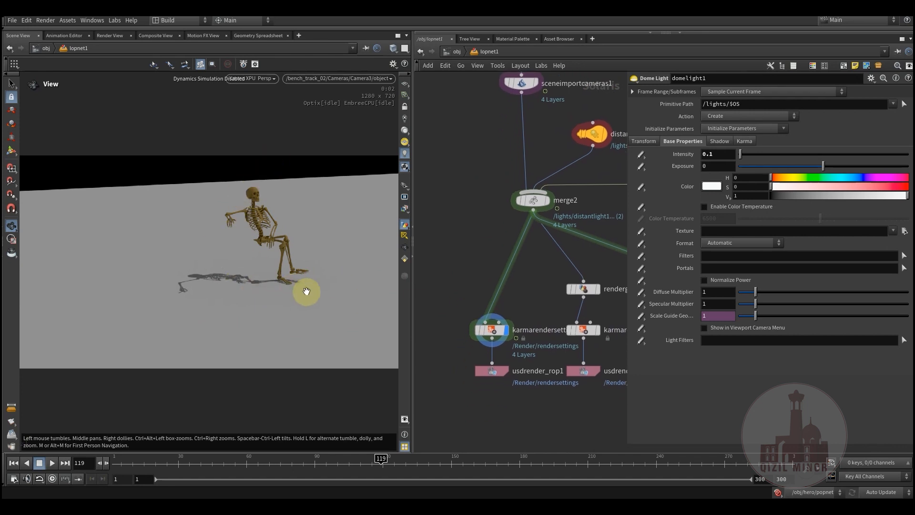
middle_click_drag(491, 196, 457, 196)
scroll(446, 303, "down", 2)
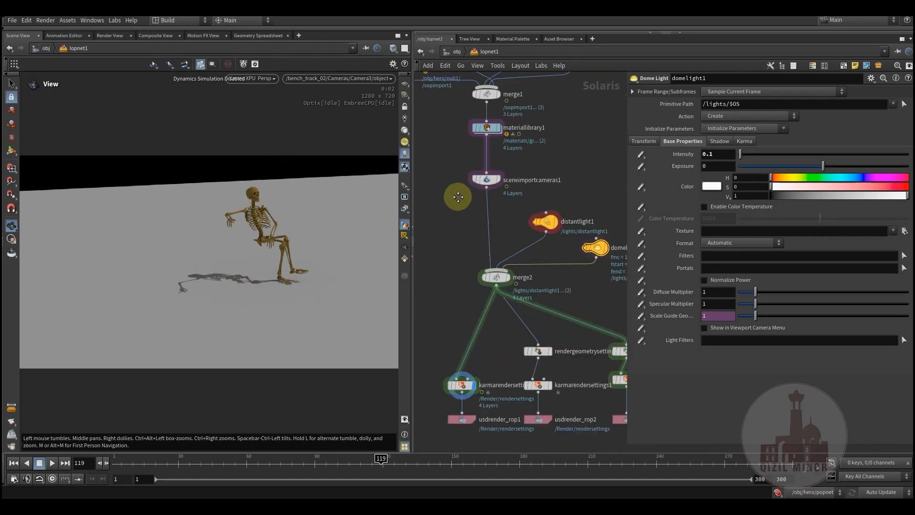
left_click_drag(488, 311, 456, 268)
scroll(501, 252, "up", 4)
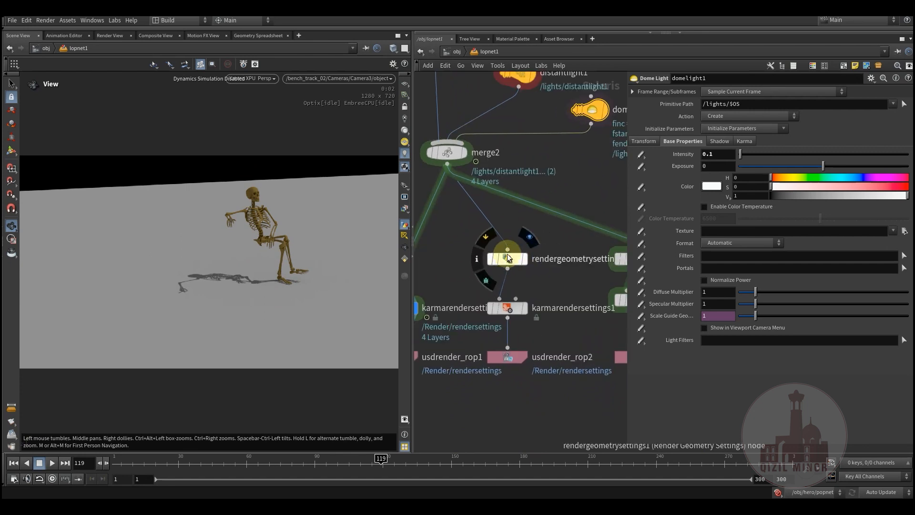
left_click(514, 262)
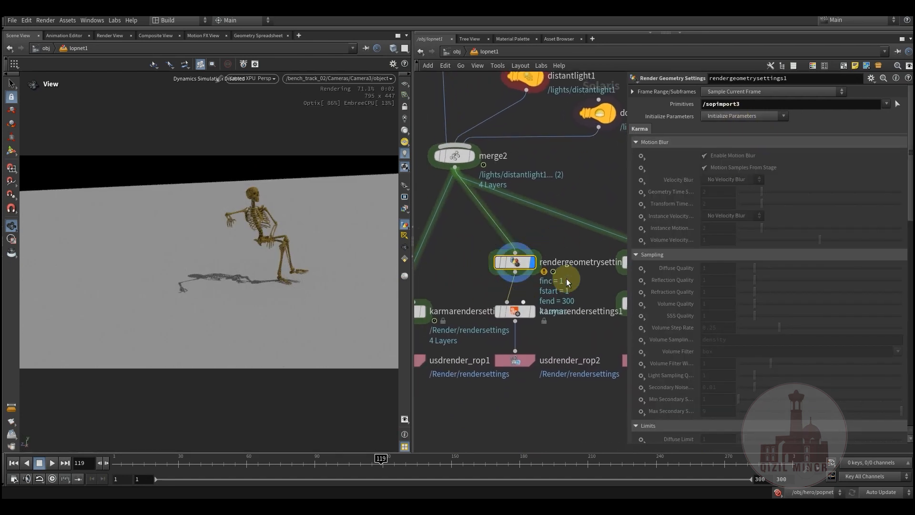
scroll(725, 251, "down", 10)
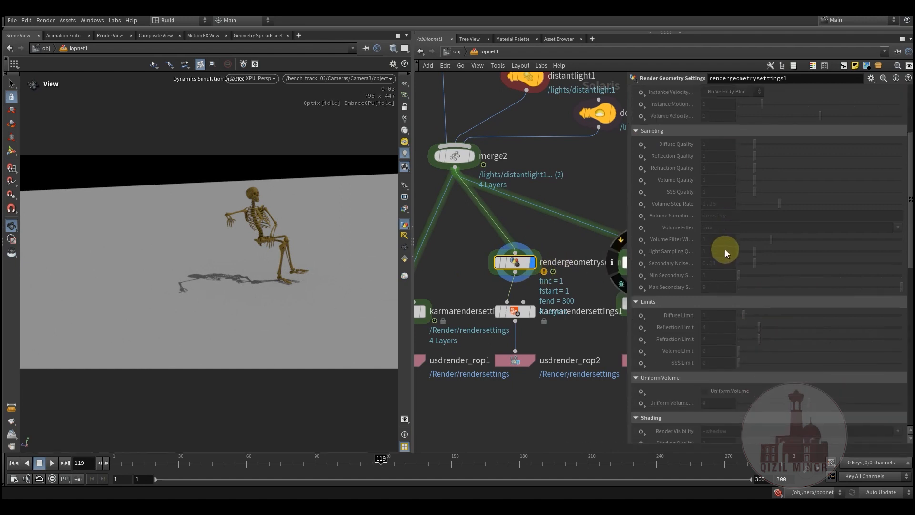
scroll(727, 262, "down", 2)
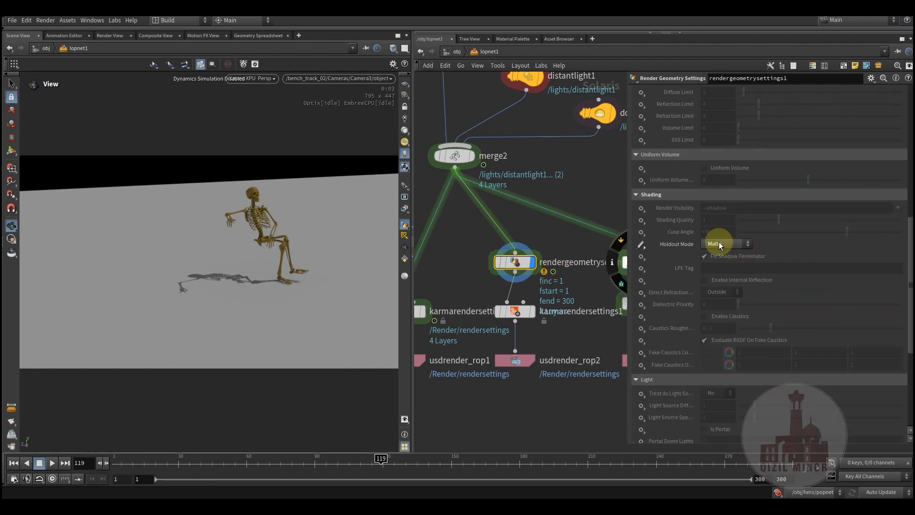
middle_click_drag(447, 255, 459, 252)
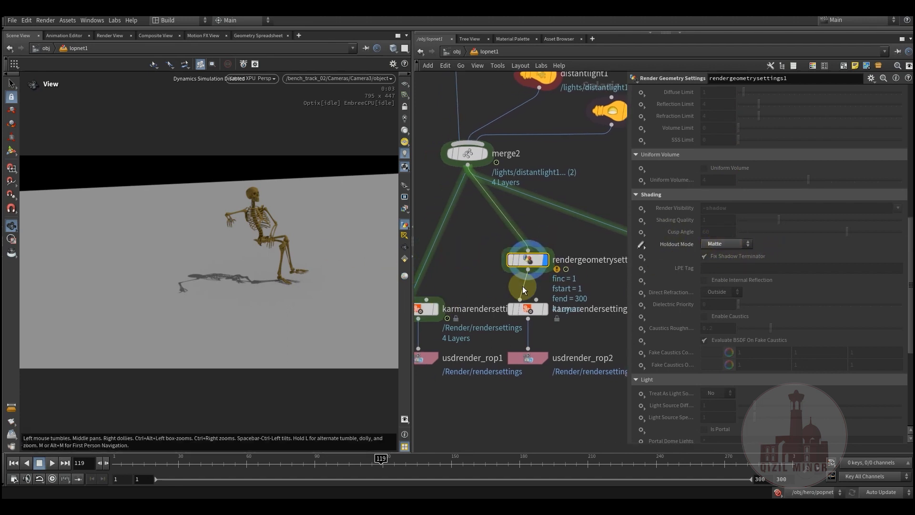
- Bypass the sopimport2 ground import and re-enable the sopimport3 bench import
middle_click_drag(495, 217, 508, 371)
scroll(508, 371, "down", 3)
middle_click_drag(577, 207, 556, 265)
scroll(552, 215, "up", 3)
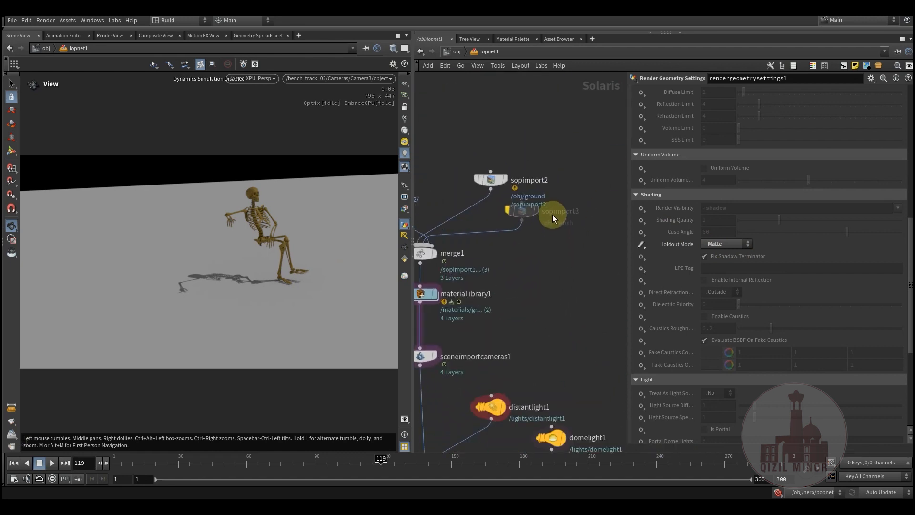
scroll(671, 204, "up", 8)
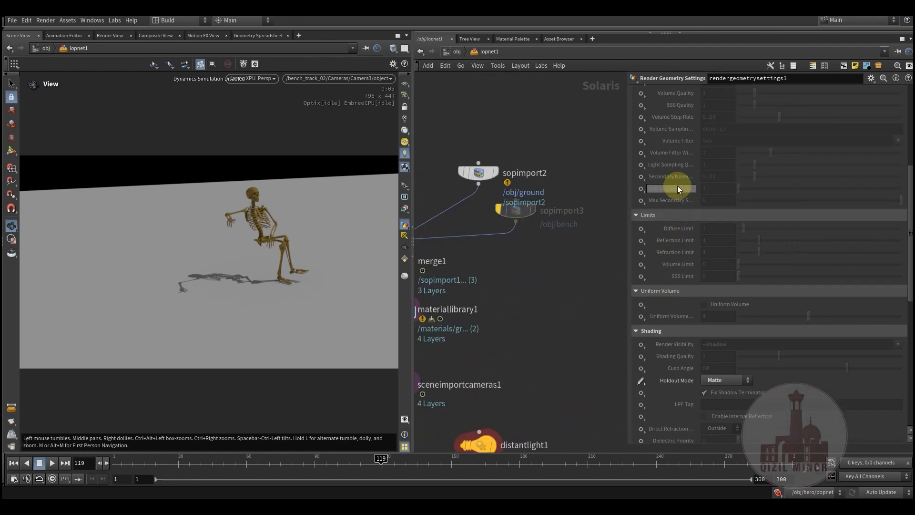
scroll(664, 175, "up", 3)
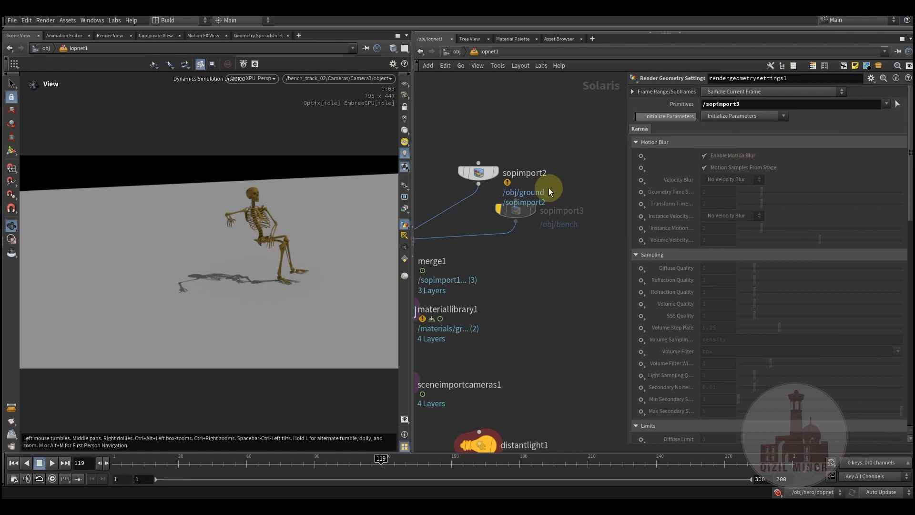
left_click(461, 159)
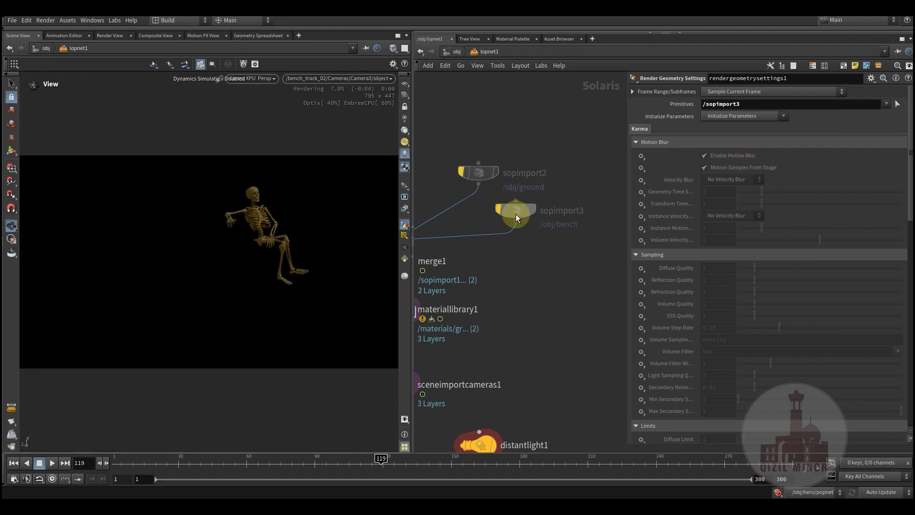
key("h")
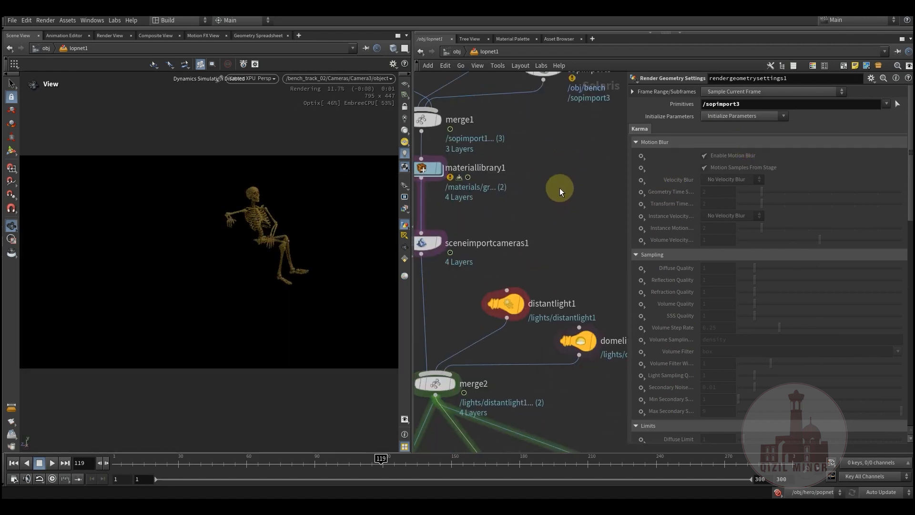
- Compare the Primitives path of rendergeometrysettings1 with the settings of the sopimport3 bench import
middle_click_drag(542, 313, 545, 246)
scroll(523, 199, "up", 3)
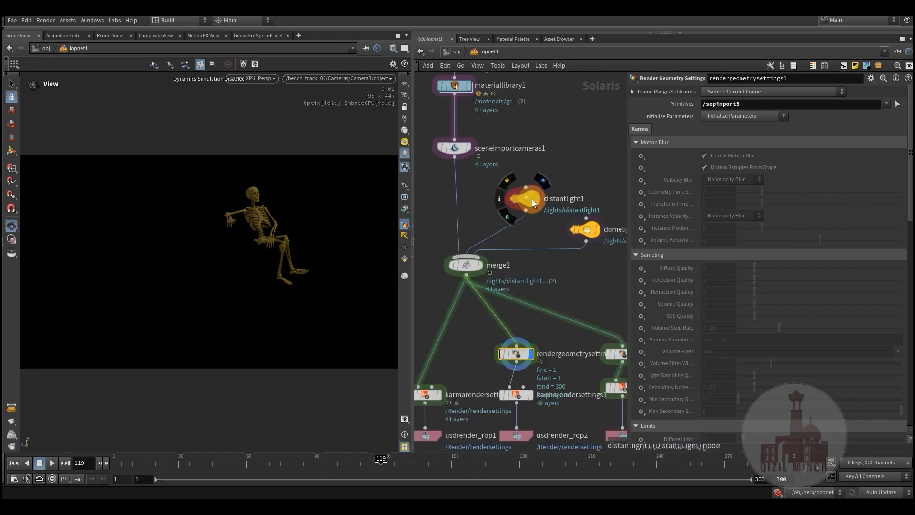
middle_click_drag(576, 293, 535, 264)
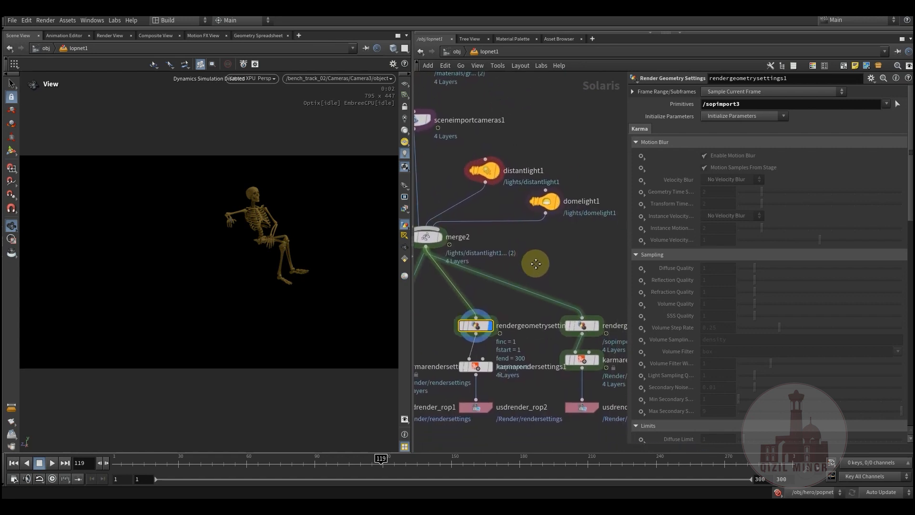
middle_click_drag(510, 314, 535, 248)
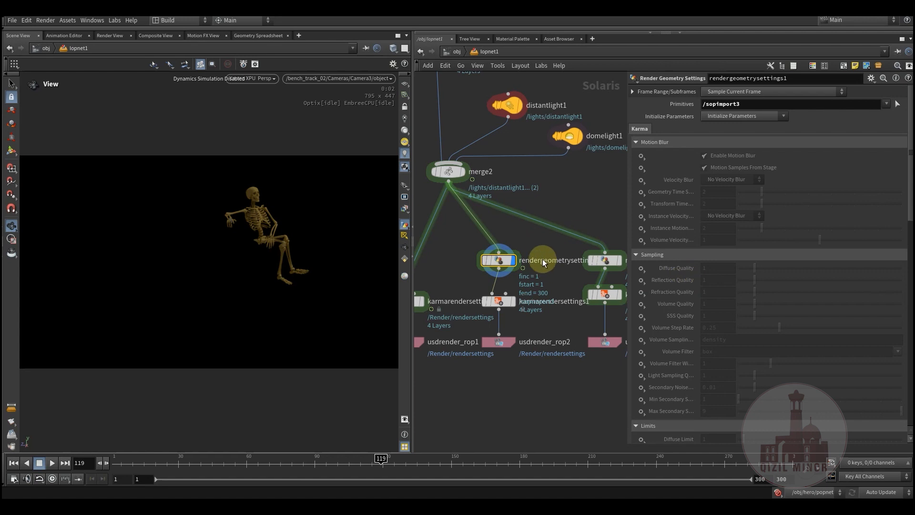
left_click_drag(742, 104, 716, 104)
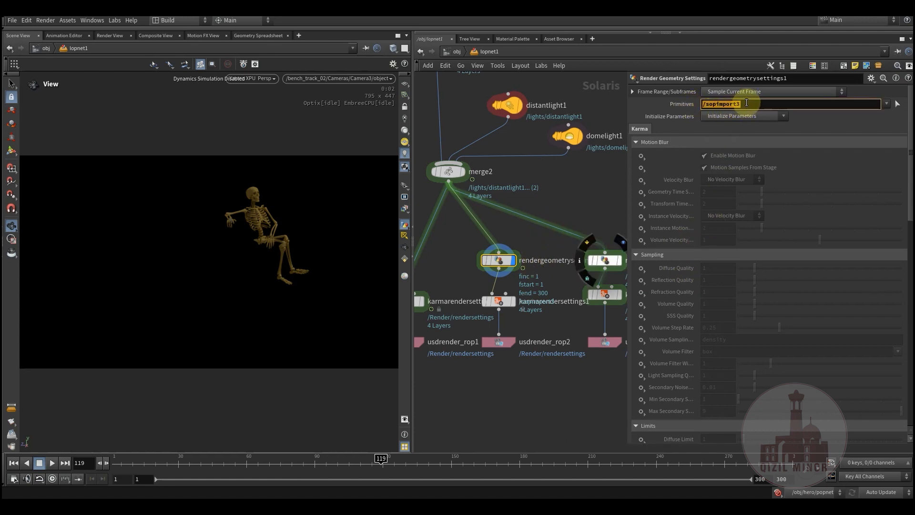
left_click(462, 124)
middle_click_drag(461, 120, 464, 355)
left_click(545, 149)
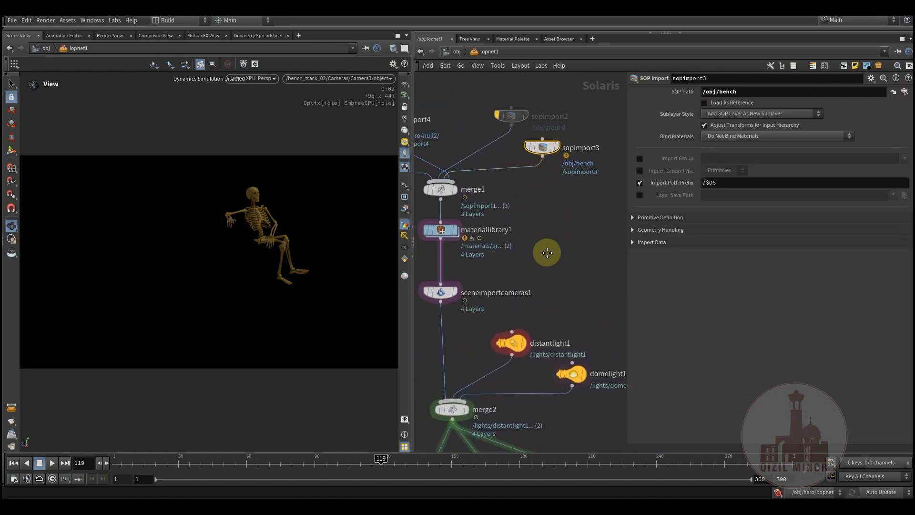
- Reopen the rendergeometrysettings1 parameters and review the Holdout Mode along with the Light, Geometry and Dicing settings
scroll(522, 253, "down", 10)
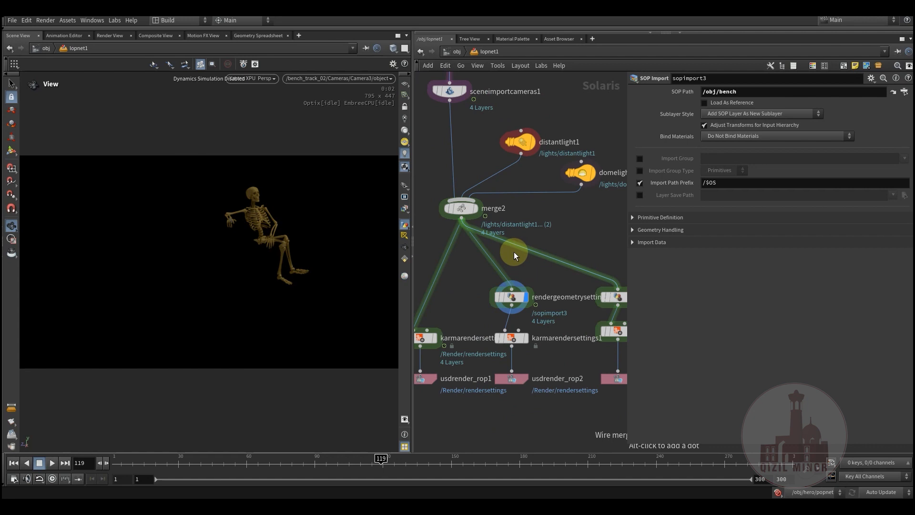
left_click(511, 191)
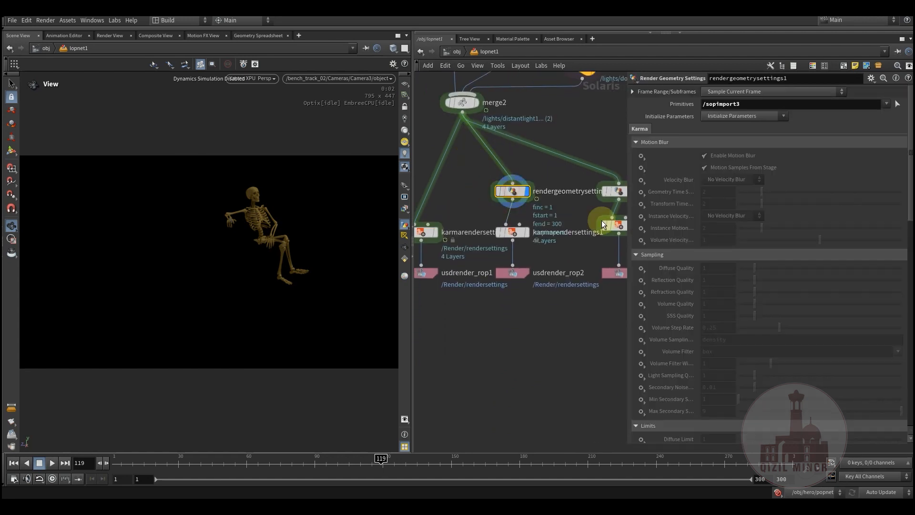
scroll(729, 286, "down", 6)
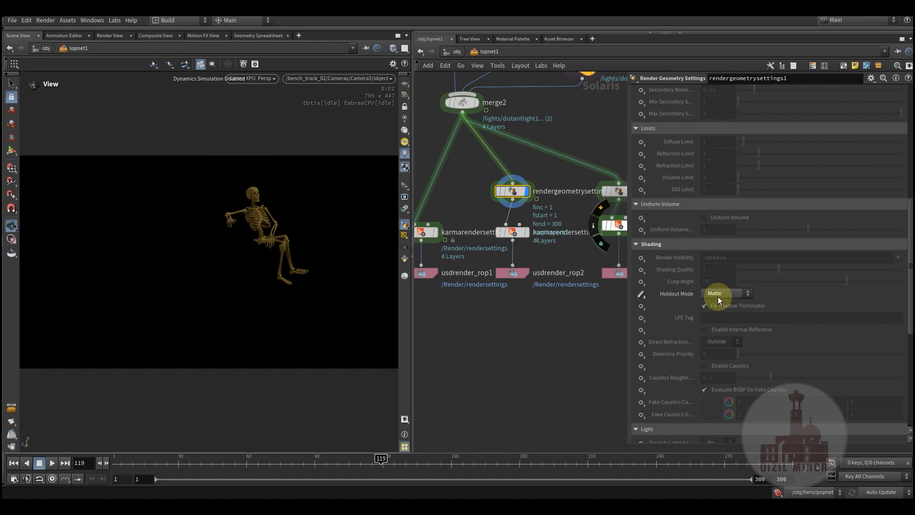
scroll(678, 331, "down", 3)
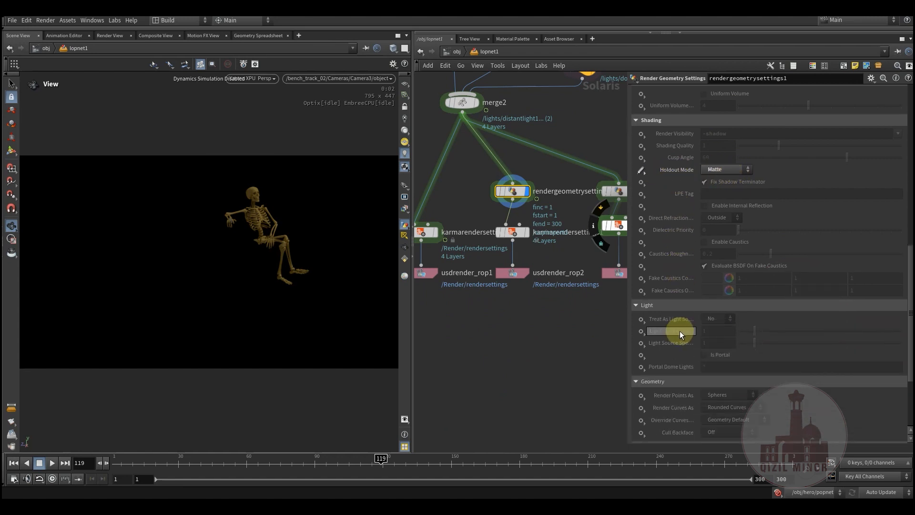
scroll(680, 332, "down", 3)
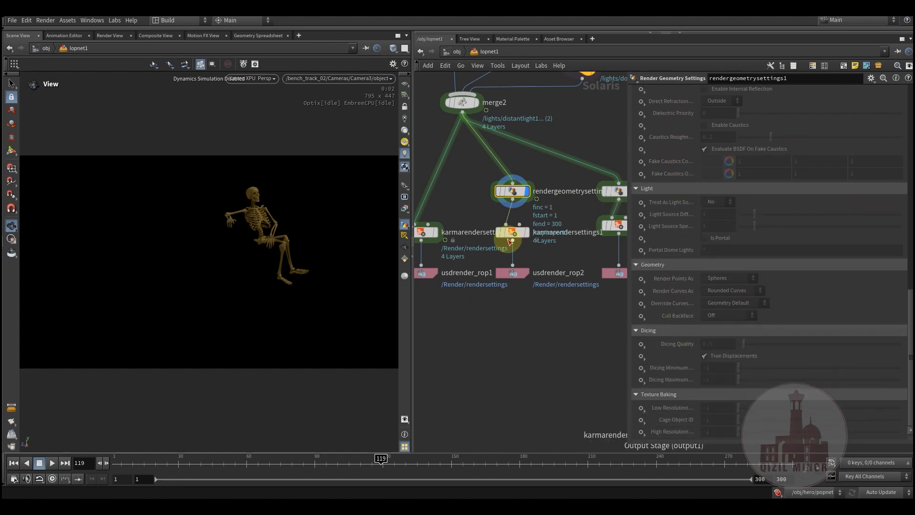
- Inspect the output picture path of karmarendersettings1 and the source name of its extra shadow render var
left_click(512, 232)
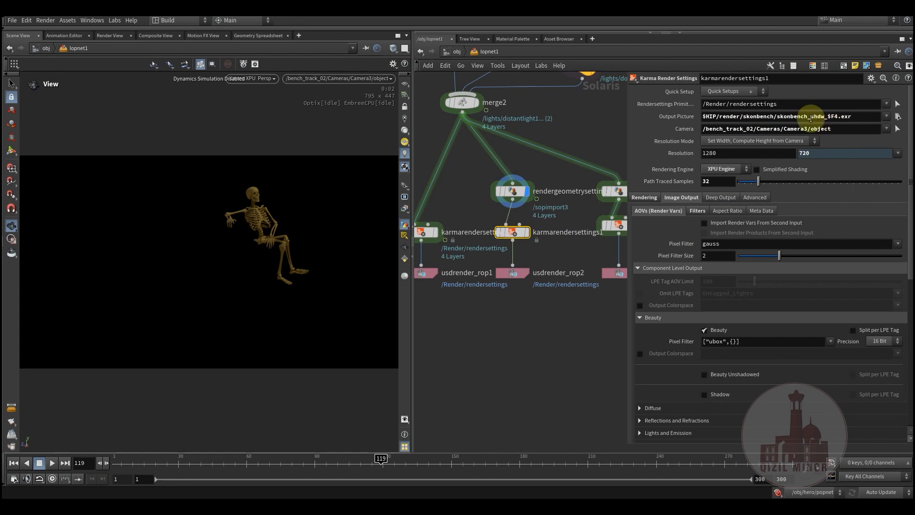
scroll(662, 277, "down", 4)
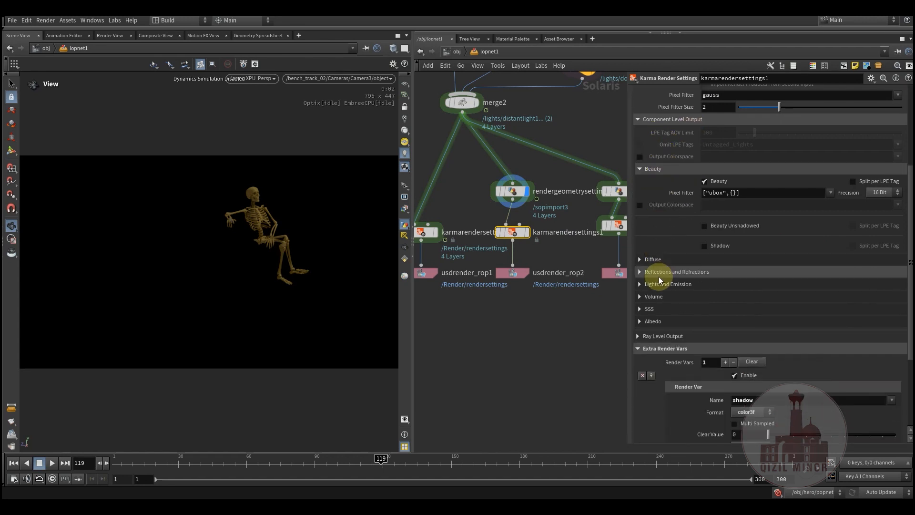
scroll(658, 276, "down", 3)
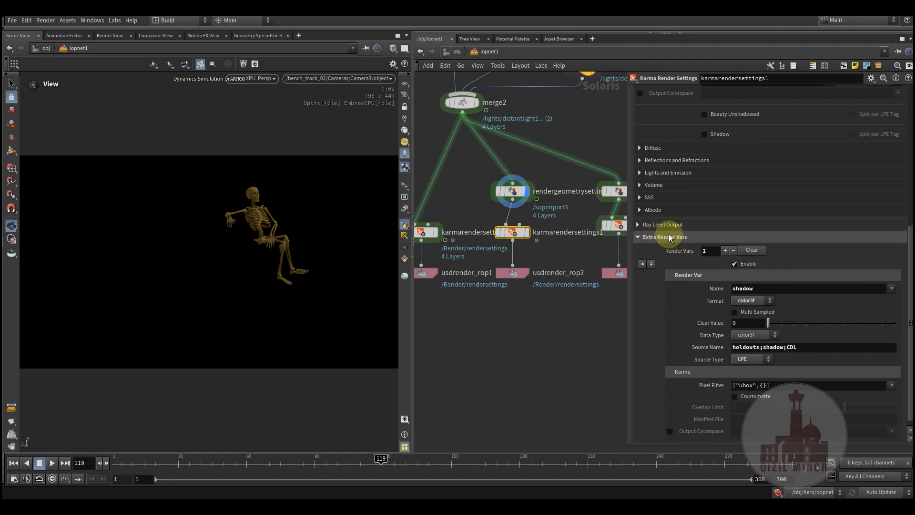
scroll(646, 309, "down", 1)
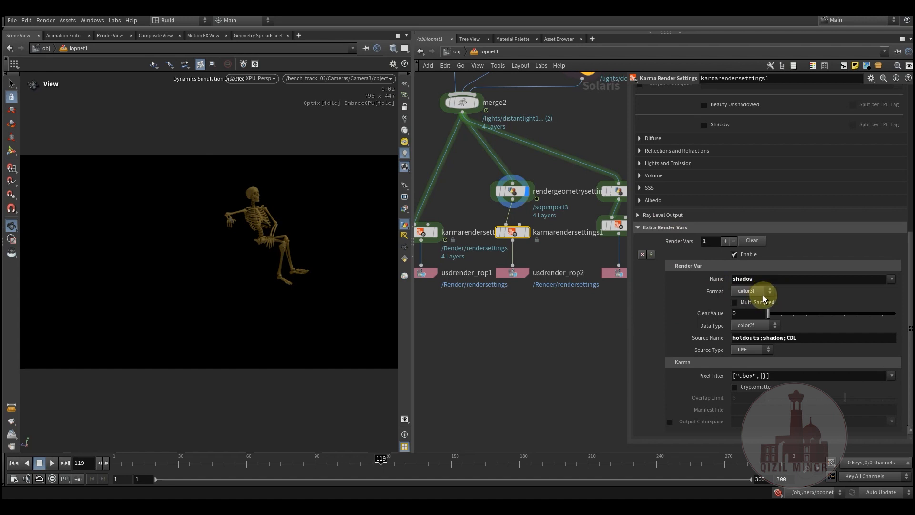
left_click_drag(805, 337, 667, 351)
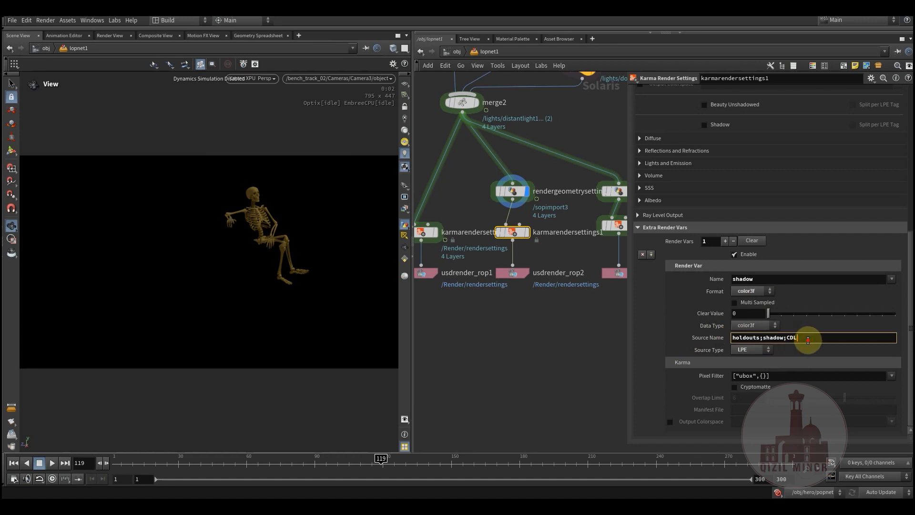
left_click_drag(808, 339, 738, 338)
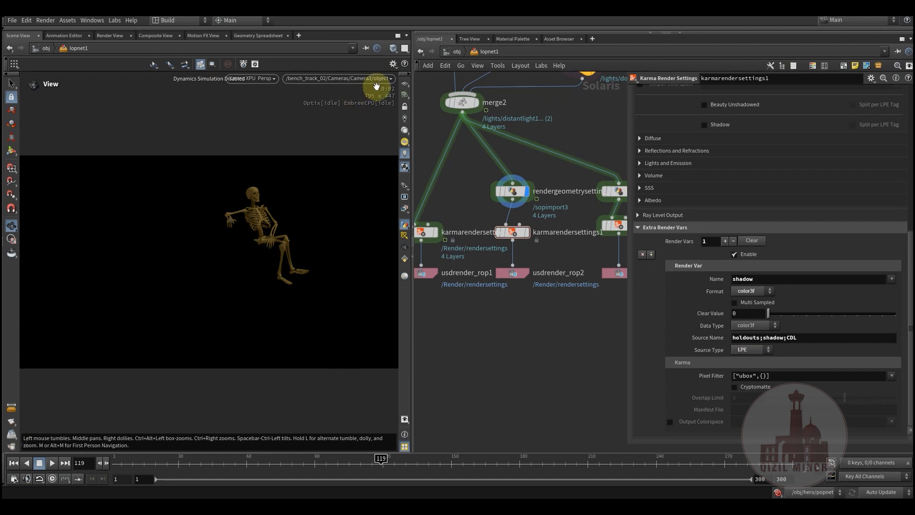
- Split the scene view pane into upper and lower halves and make the lower one a Render Gallery
left_click(406, 36)
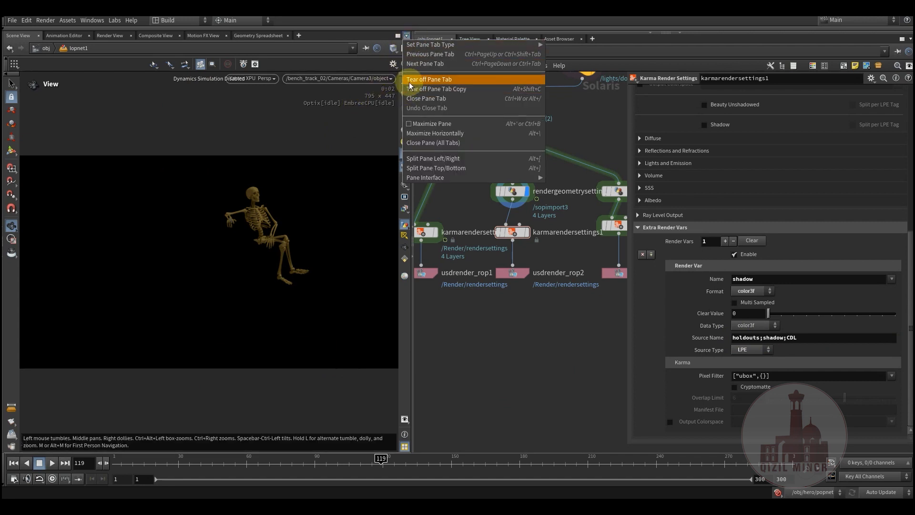
left_click(470, 167)
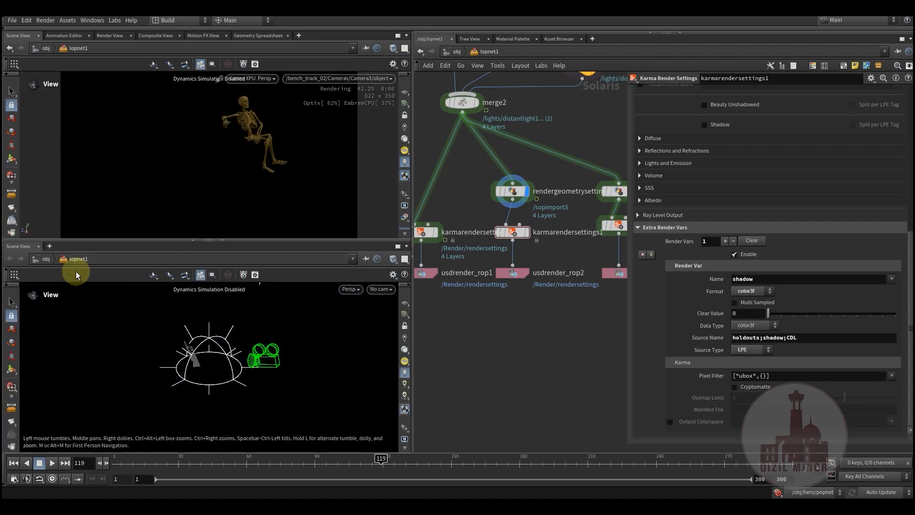
left_click(22, 248)
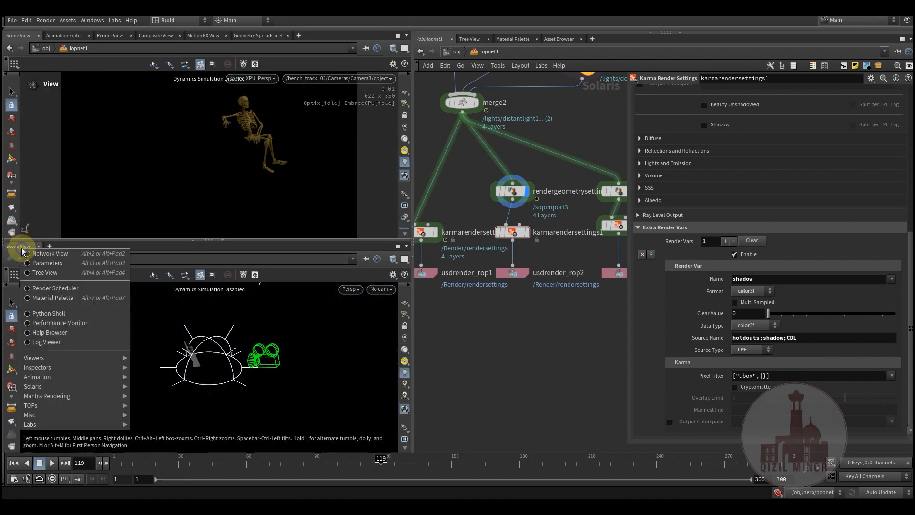
mouse_move(70, 388)
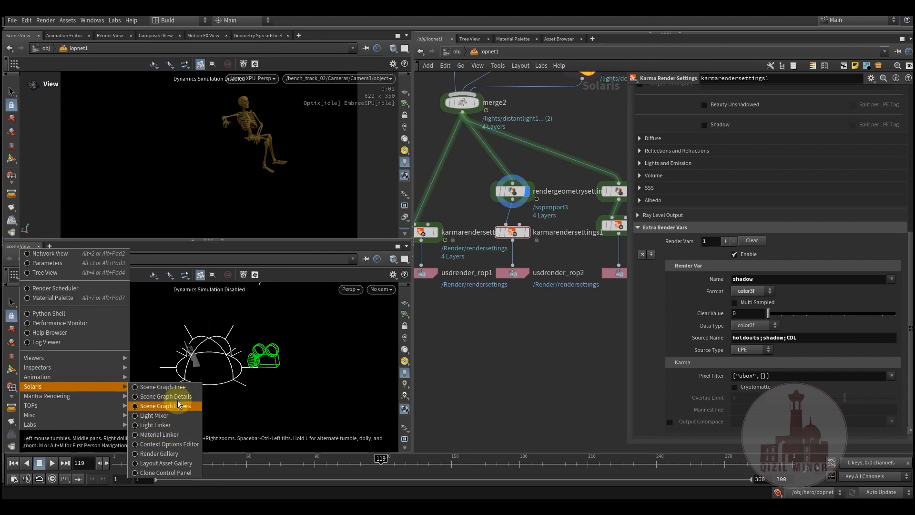
left_click(178, 454)
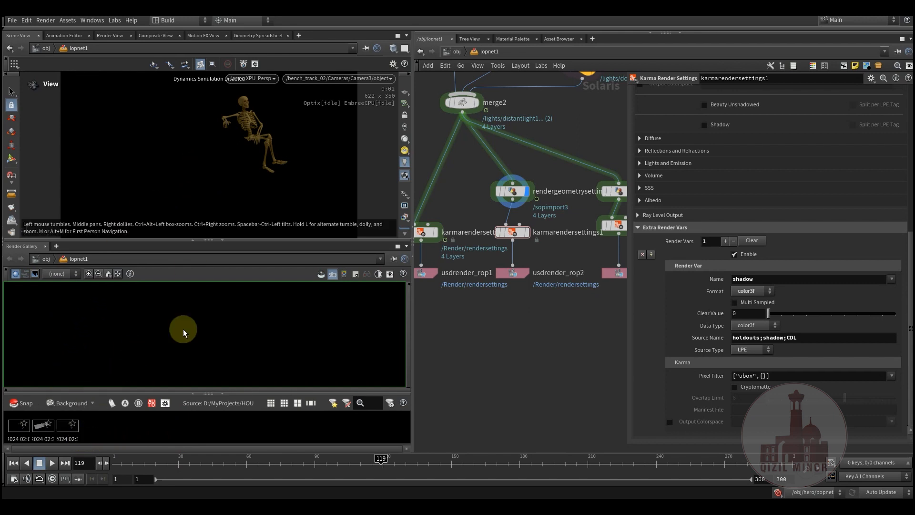
- Select the old snapshots in the Render Gallery and delete them
left_click_drag(87, 428, 17, 432)
right_click(19, 433)
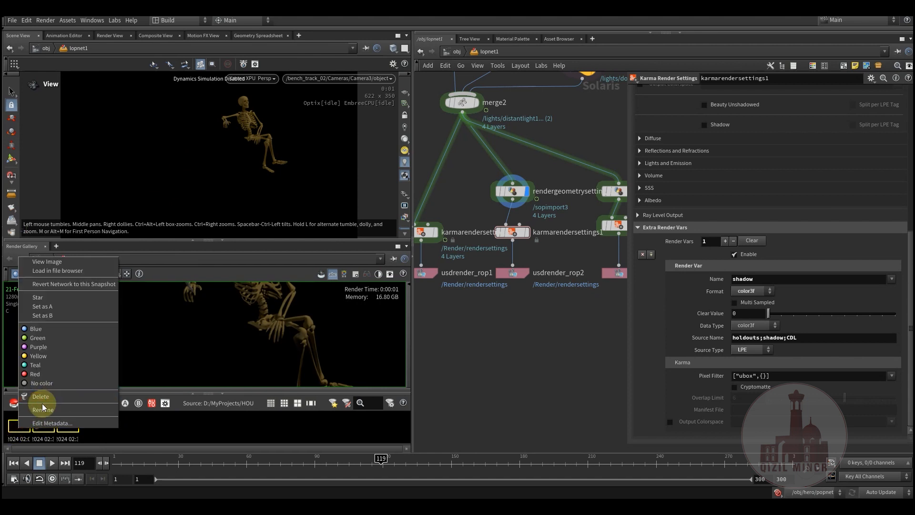
left_click(46, 396)
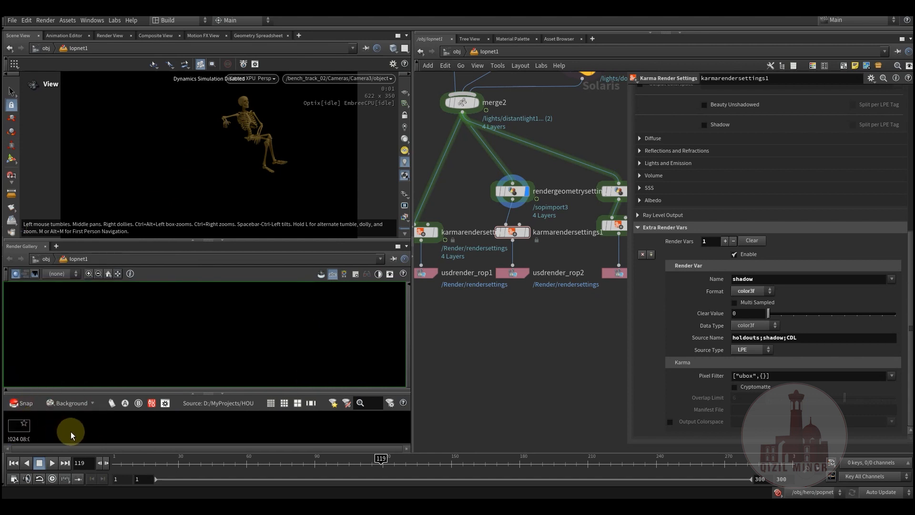
- Open the snapshot in the Render Gallery and check its list of available render passes
left_click(15, 435)
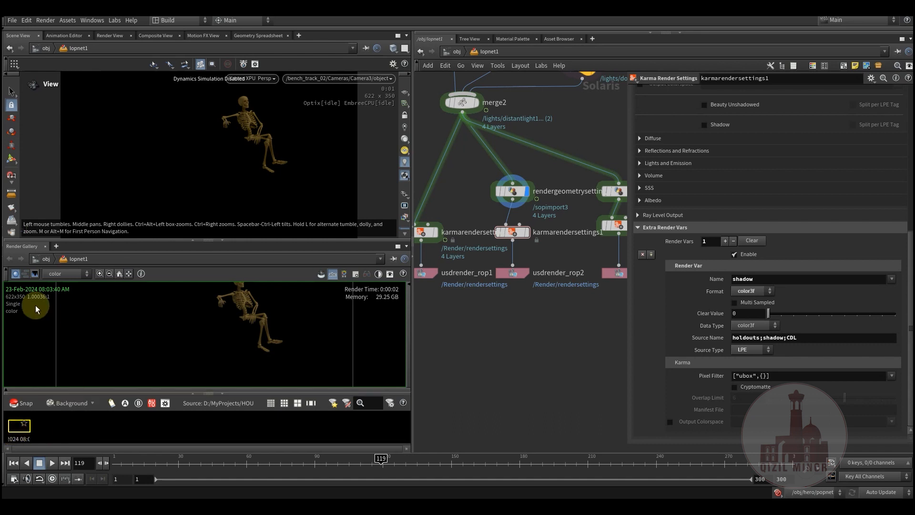
left_click(66, 276)
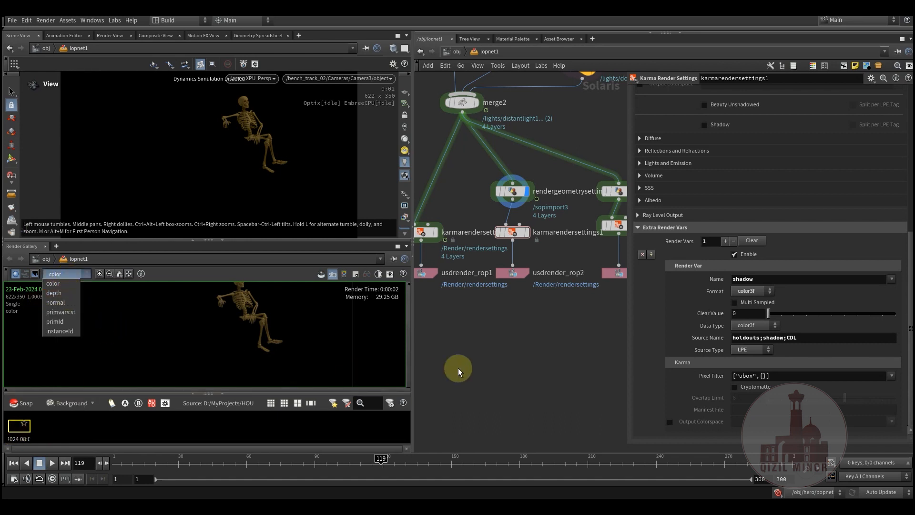
left_click(504, 328)
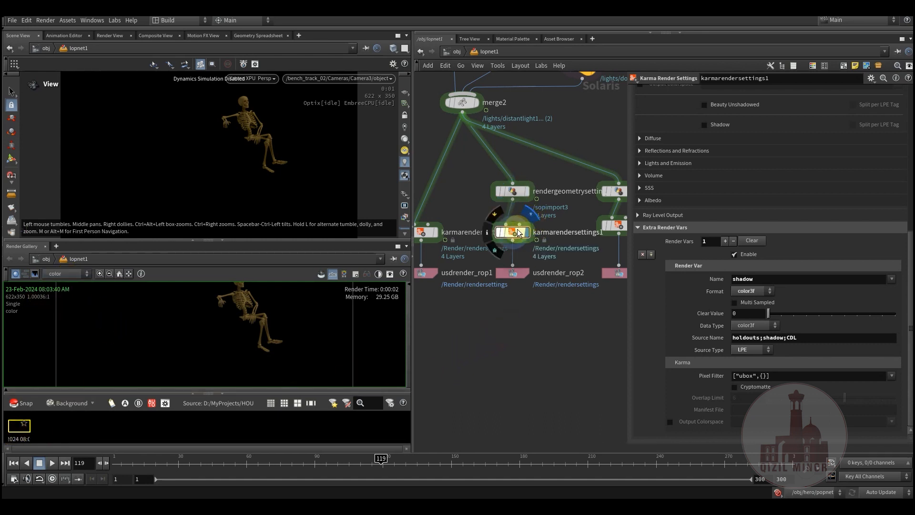
- Display karmarendersettings1, take a Render Gallery snapshot of it, and show the snapshot's shadow pass
left_click(513, 232)
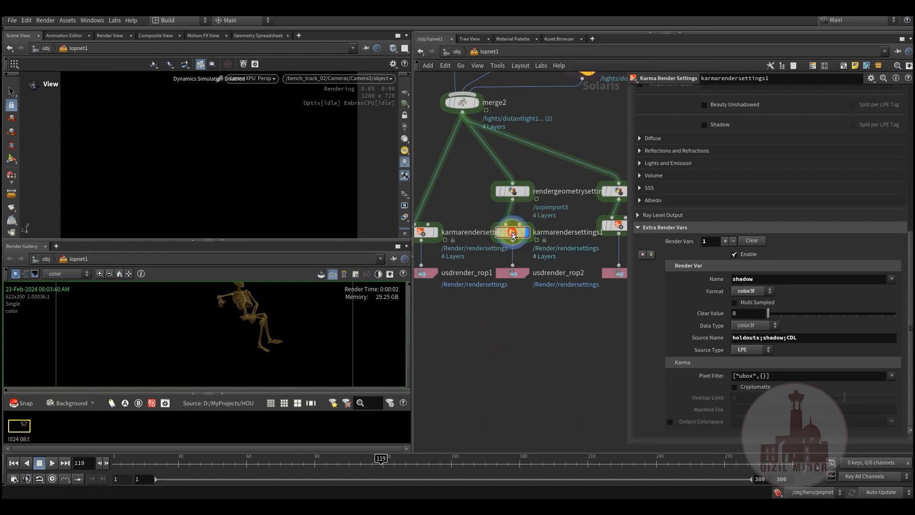
left_click(27, 404)
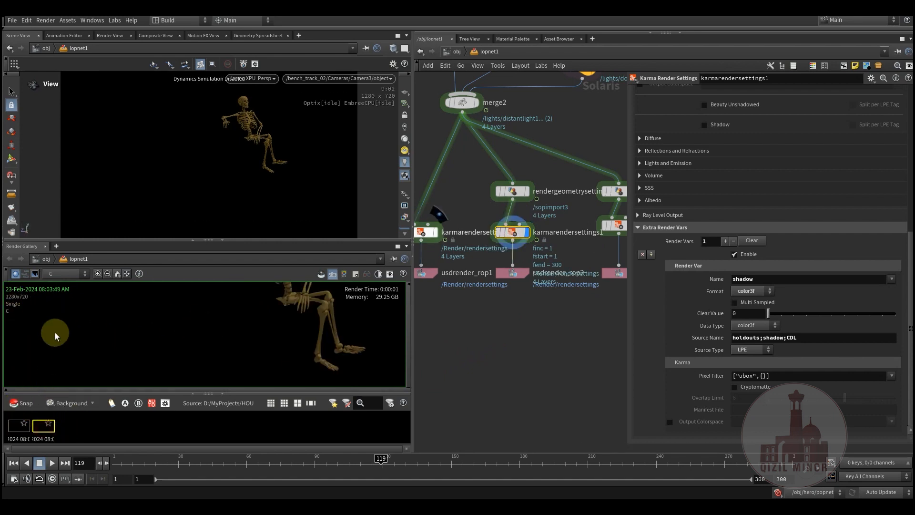
left_click(57, 273)
left_click(62, 300)
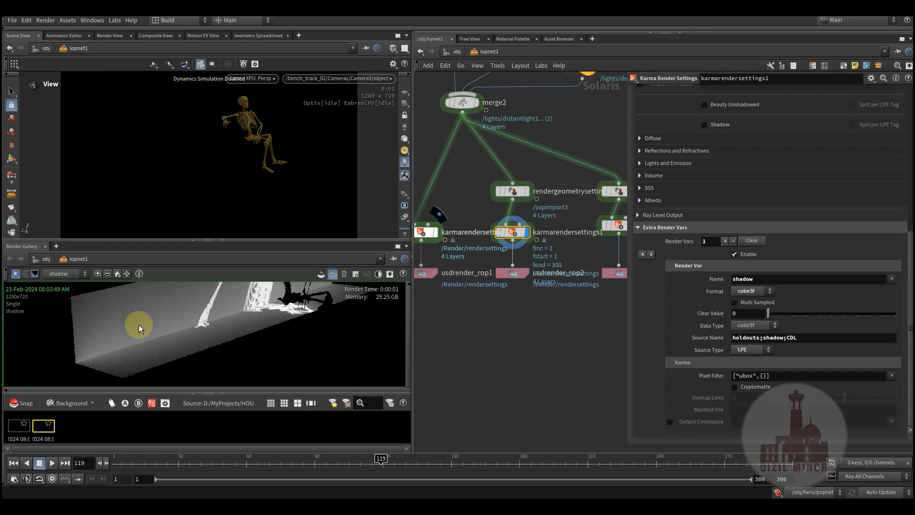
middle_click_drag(264, 328, 217, 333)
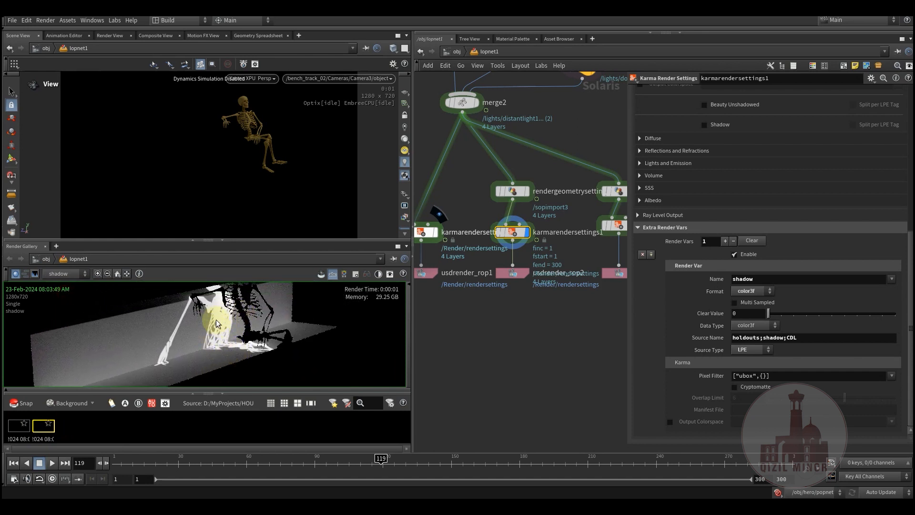
- Bypass domelight1 and take a new Render Gallery snapshot of the shadow pass
middle_click_drag(482, 323, 491, 474)
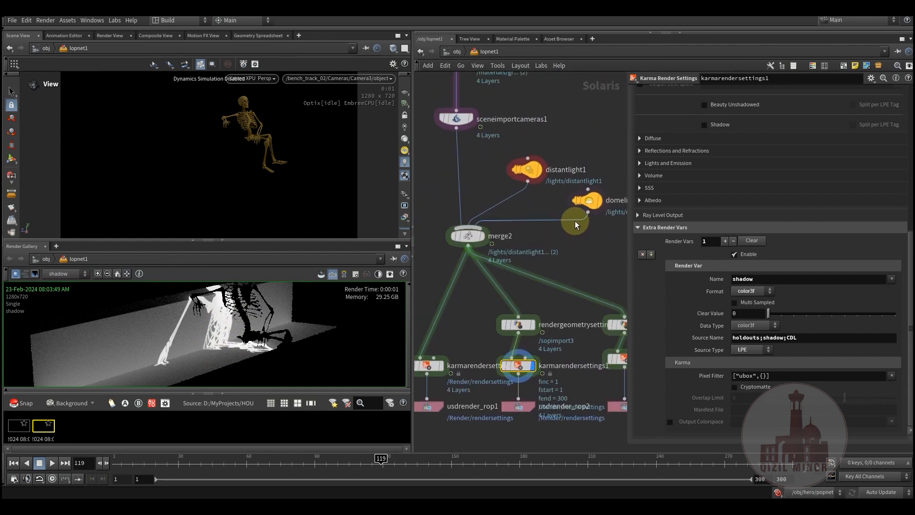
middle_click_drag(596, 223, 552, 254)
middle_click_drag(534, 285, 657, 207)
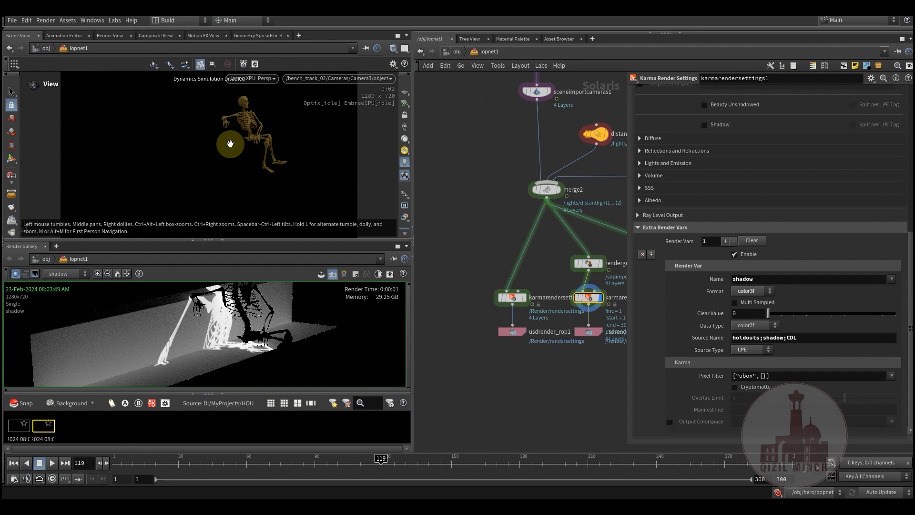
middle_click_drag(488, 220, 411, 336)
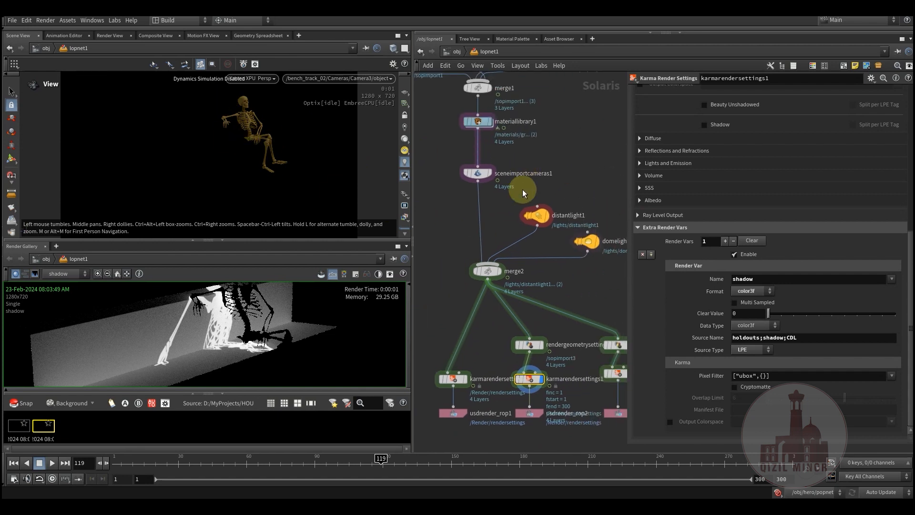
middle_click_drag(575, 316, 537, 312)
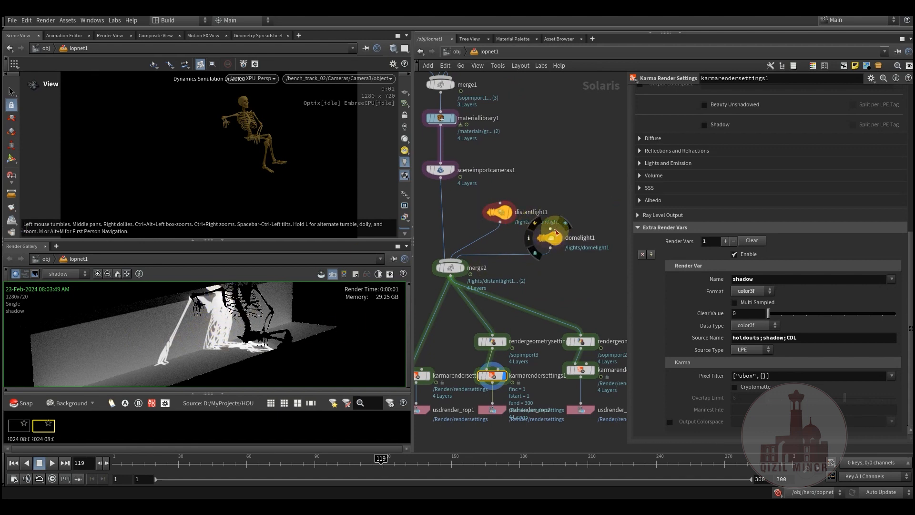
left_click(534, 222)
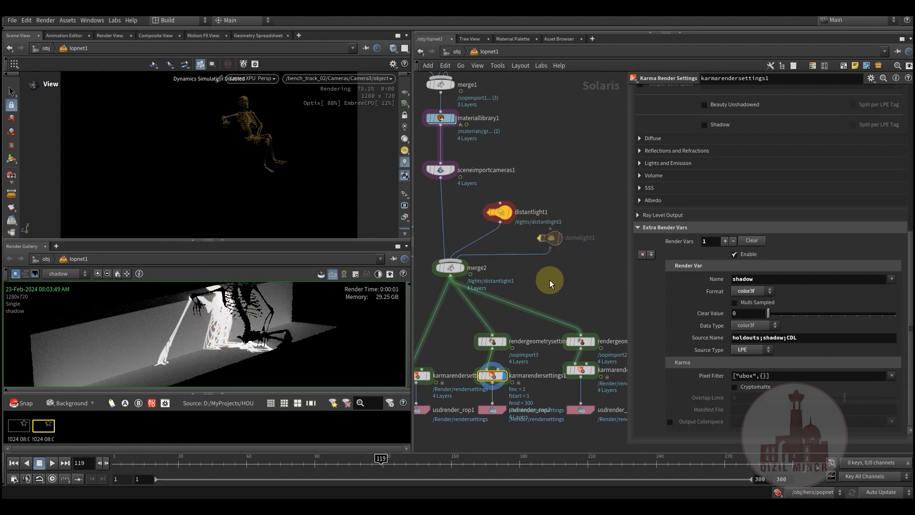
middle_click_drag(550, 279, 602, 186)
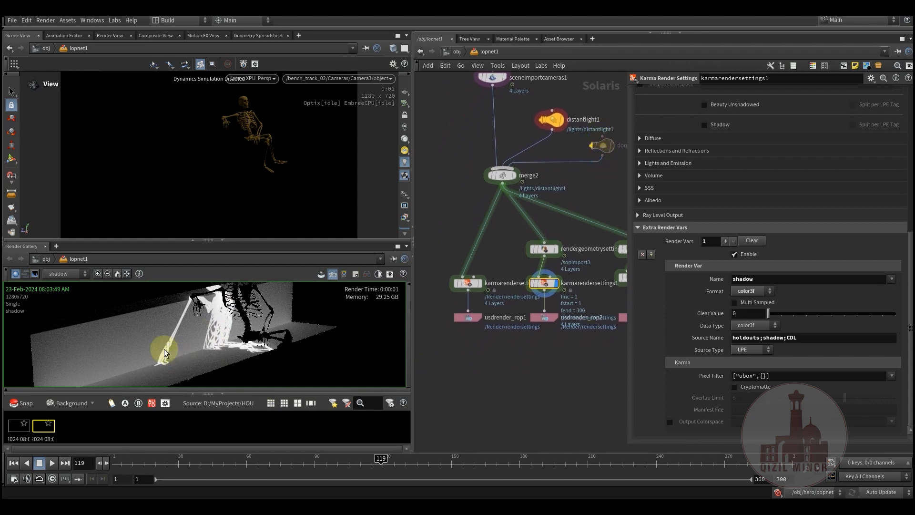
left_click(14, 405)
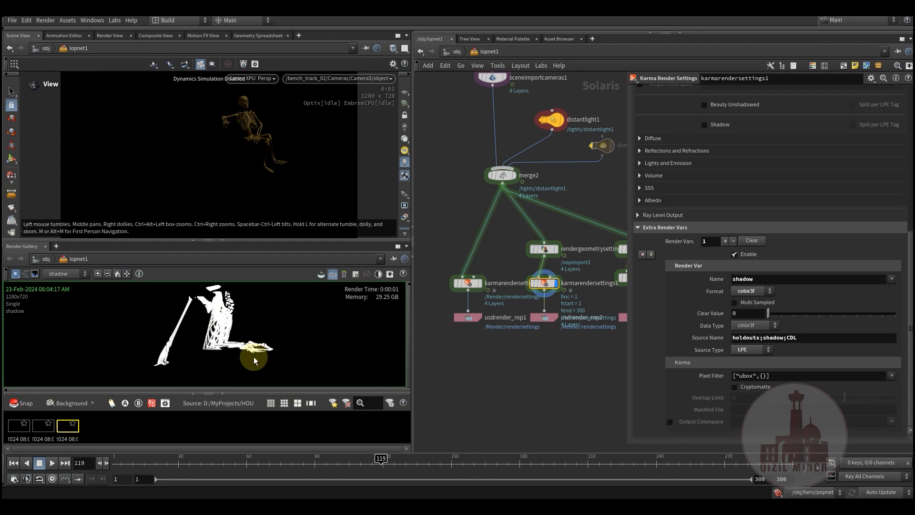
- Open the parameters of rendergeometrysettings2 and inspect its Primitives path
middle_click_drag(557, 363, 504, 404)
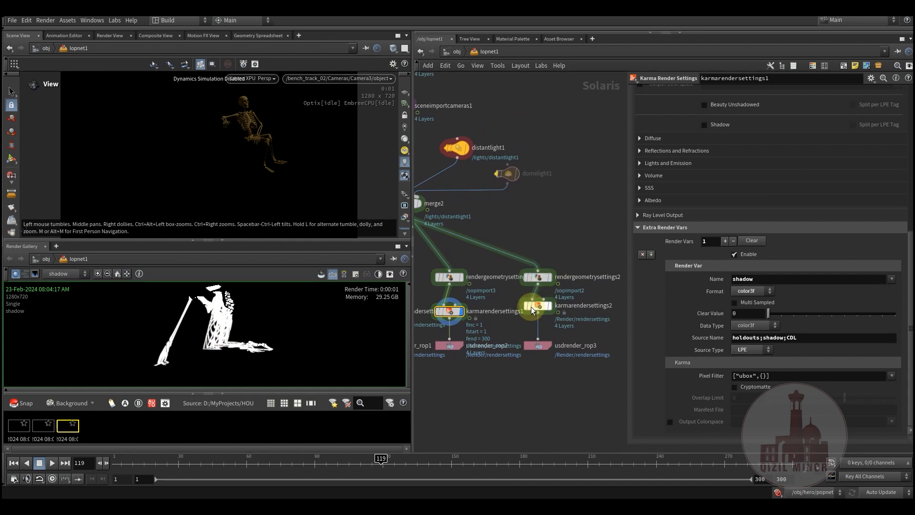
left_click(539, 278)
middle_click_drag(547, 227, 552, 333)
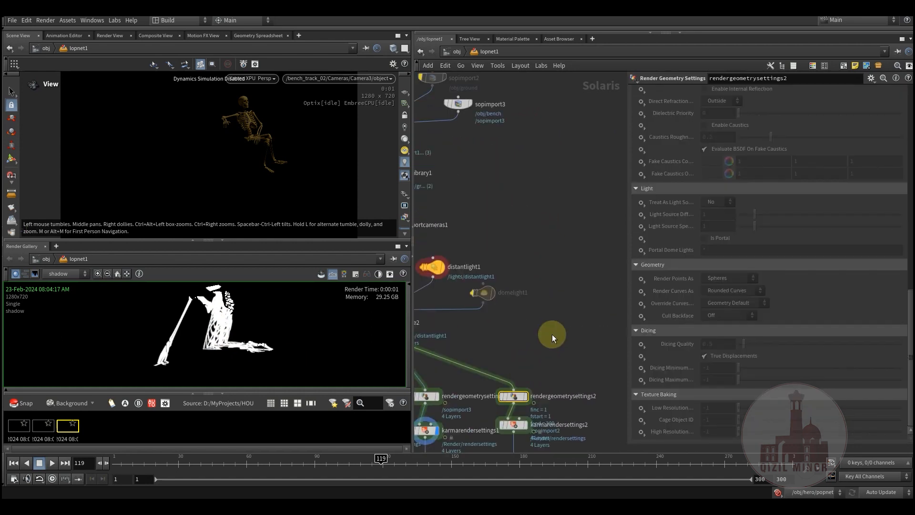
scroll(680, 266, "up", 10)
scroll(681, 270, "up", 3)
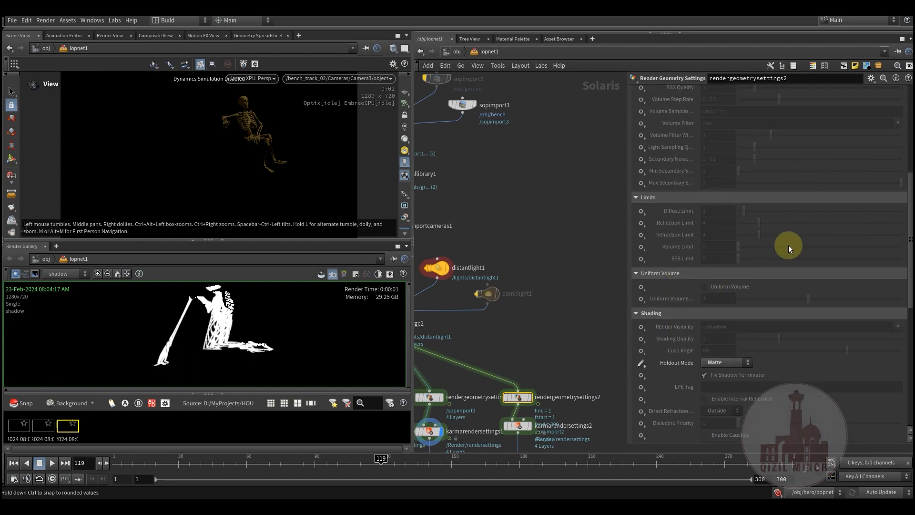
left_click_drag(910, 233, 910, 139)
left_click_drag(742, 102, 653, 108)
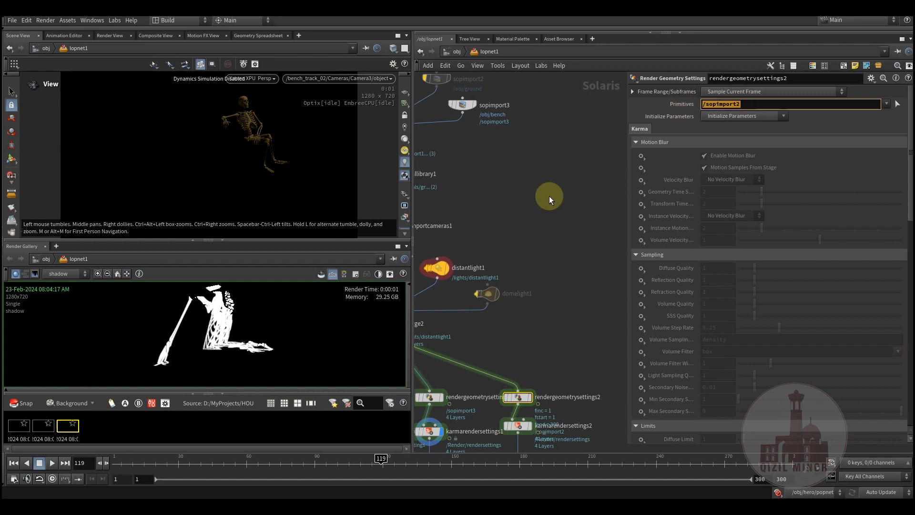
- Enable the ground import sopimport2 and bypass the bench import sopimport3
middle_click_drag(493, 122, 571, 302)
left_click(500, 243)
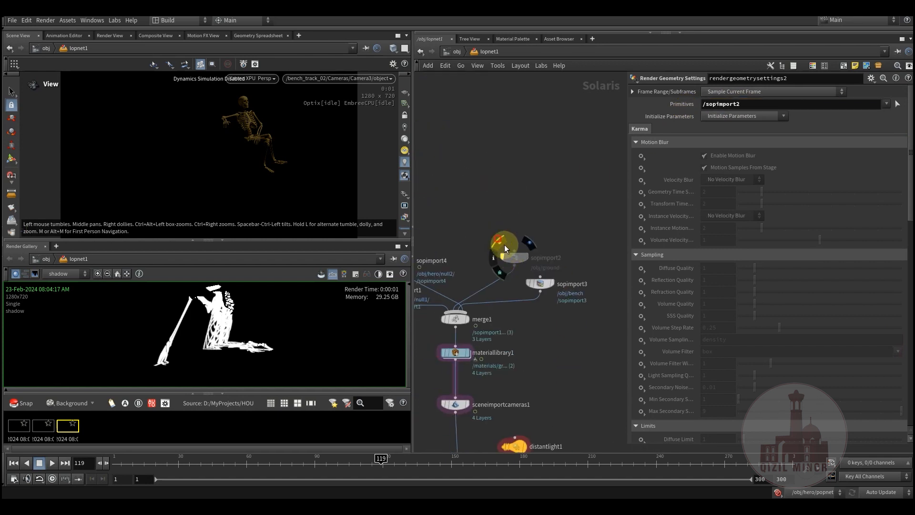
left_click(527, 268)
middle_click_drag(571, 353, 584, 238)
middle_click_drag(591, 405, 523, 191)
middle_click_drag(546, 308, 551, 367)
- Check the Holdout Mode of rendergeometrysettings2, and make karmarendersettings2 the displayed and selected node
scroll(708, 305, "down", 6)
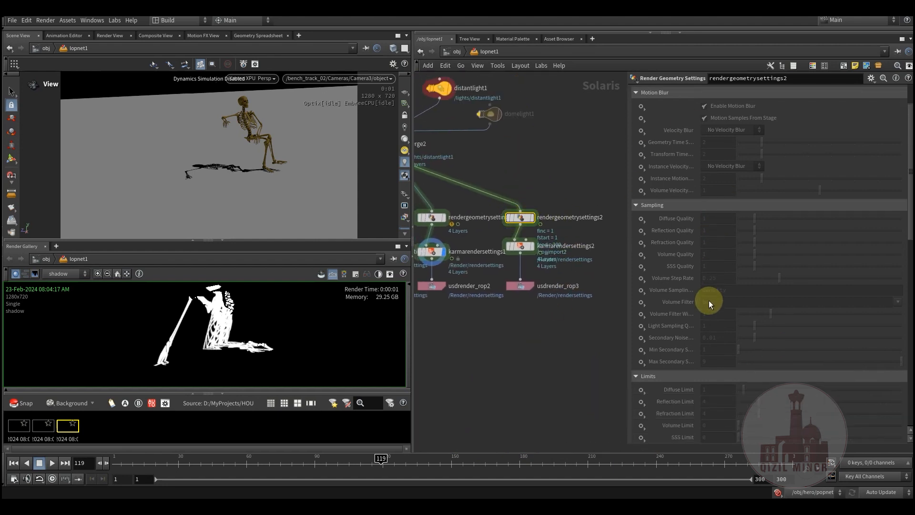
scroll(683, 381, "down", 4)
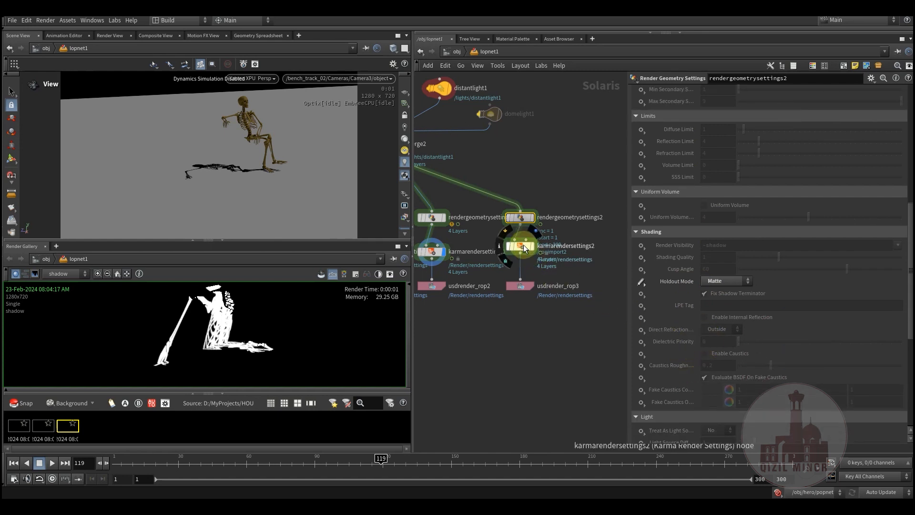
left_click(537, 234)
left_click(523, 247)
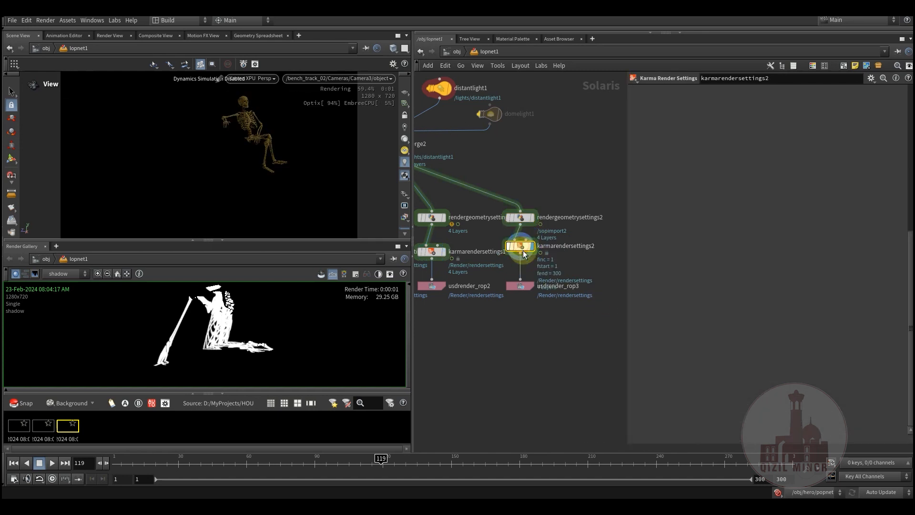
- Review the output picture path of karmarendersettings2, its image output AOVs and the source name of its extra shadow render var
left_click_drag(910, 274, 909, 97)
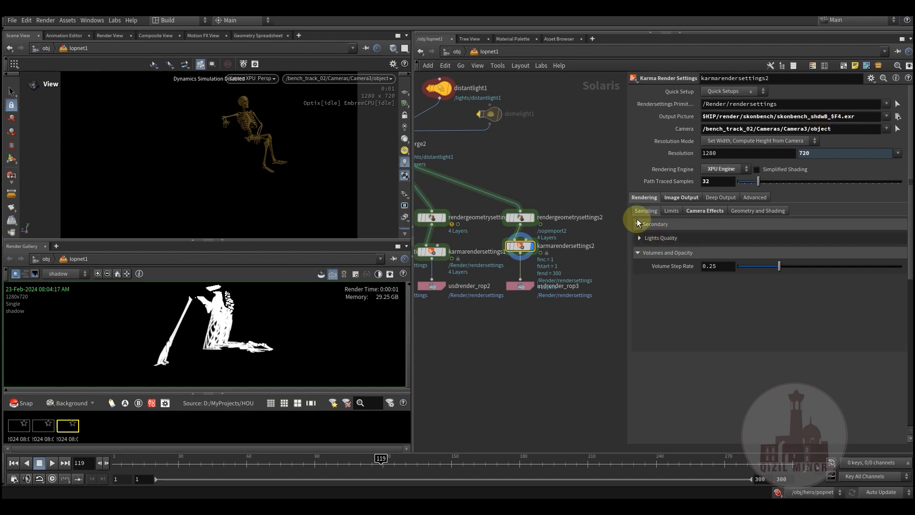
left_click(675, 200)
scroll(642, 389, "down", 5)
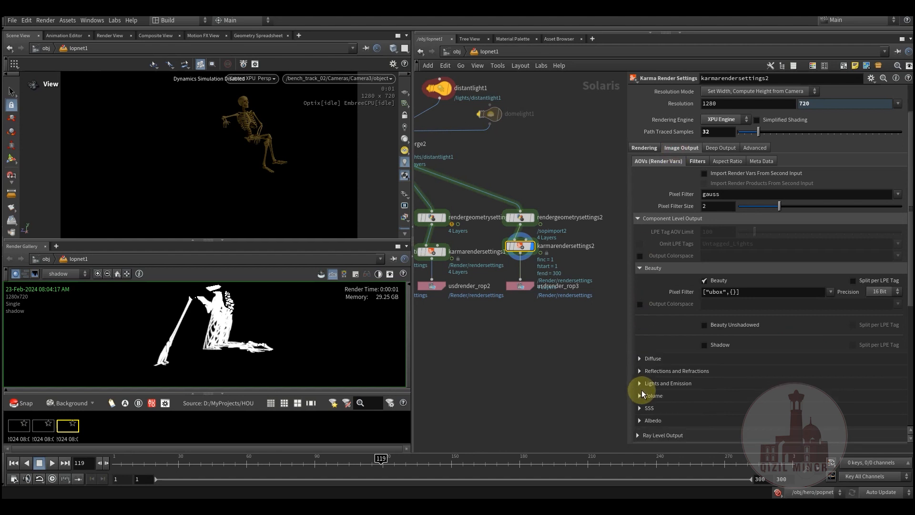
scroll(642, 387, "down", 3)
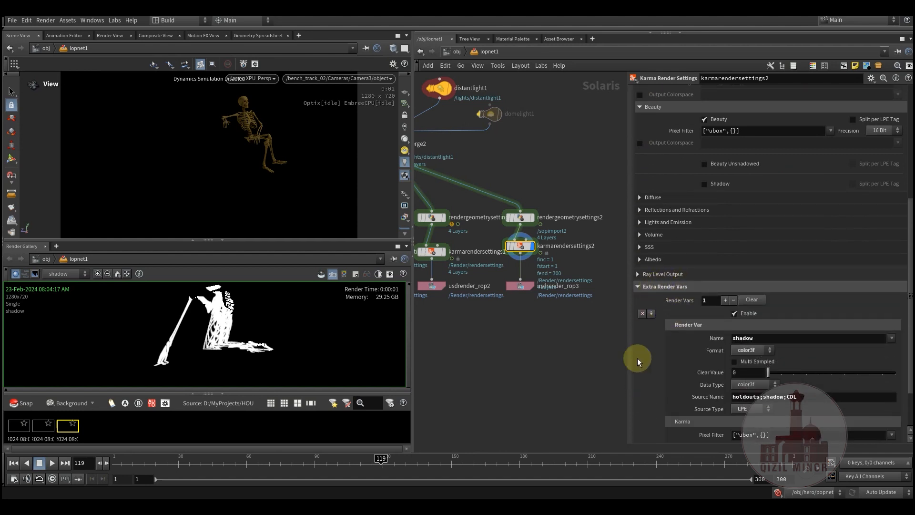
scroll(641, 357, "down", 2)
scroll(644, 354, "down", 1)
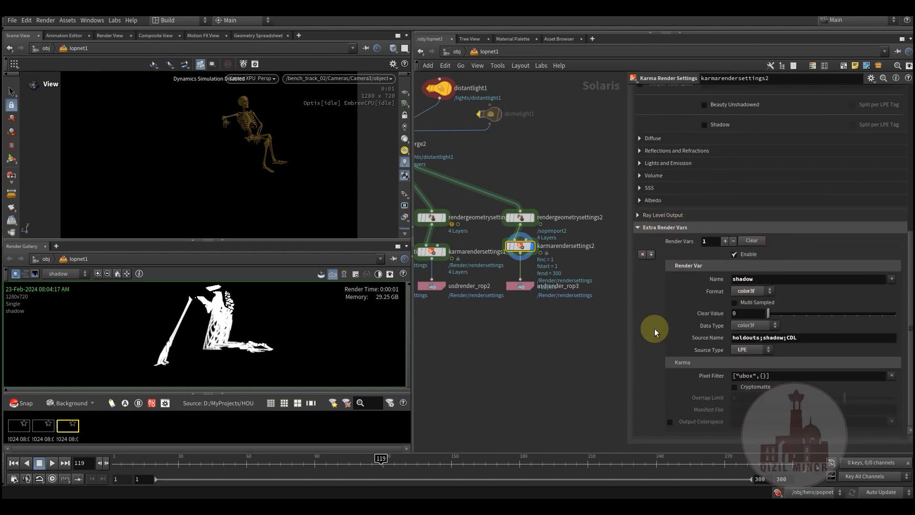
left_click_drag(803, 336, 733, 337)
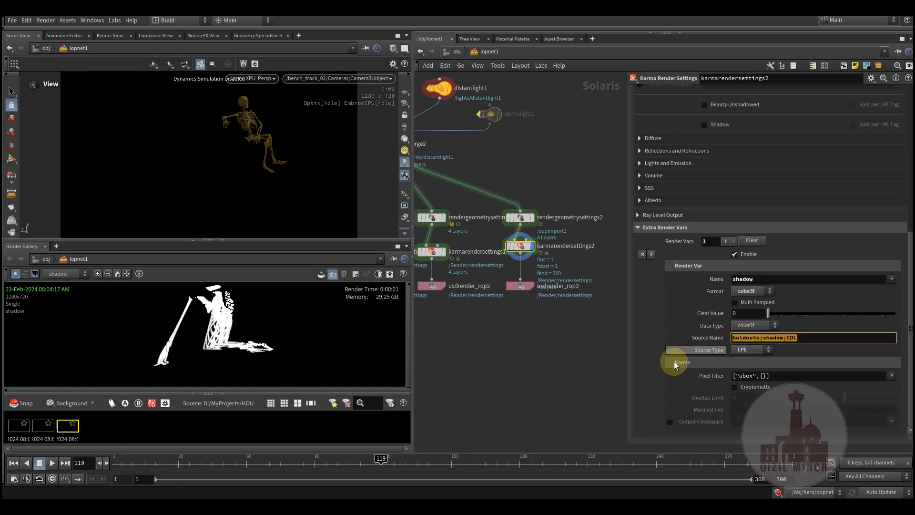
left_click(563, 349)
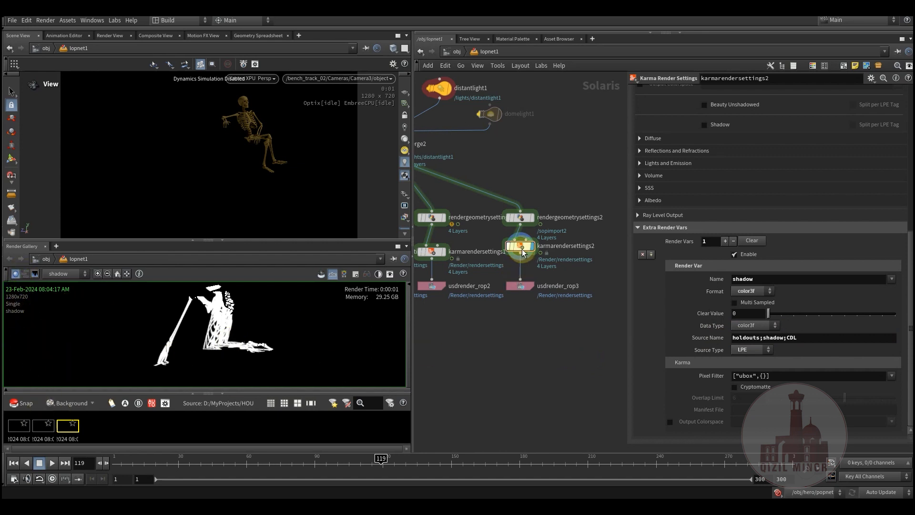
- Take a Render Gallery snapshot of the karmarendersettings2 shadow pass
left_click(14, 404)
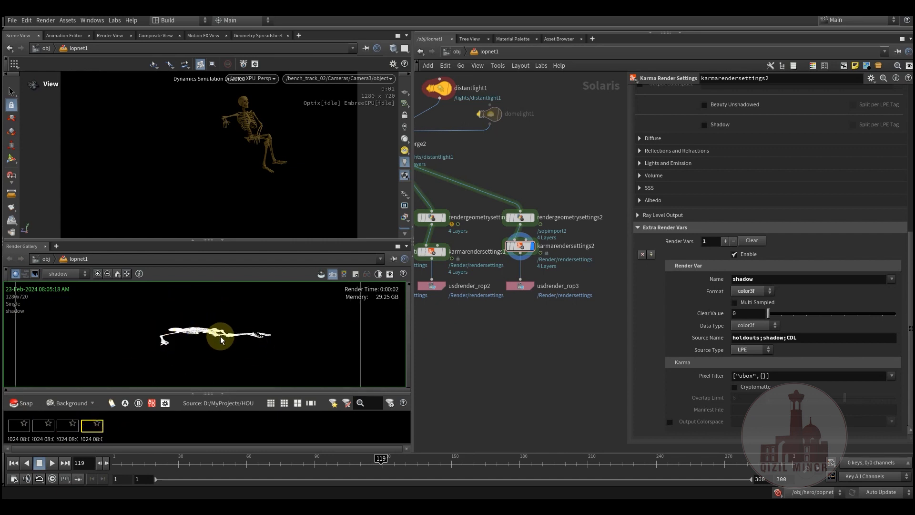
middle_click_drag(471, 348, 535, 396)
scroll(483, 371, "down", 2)
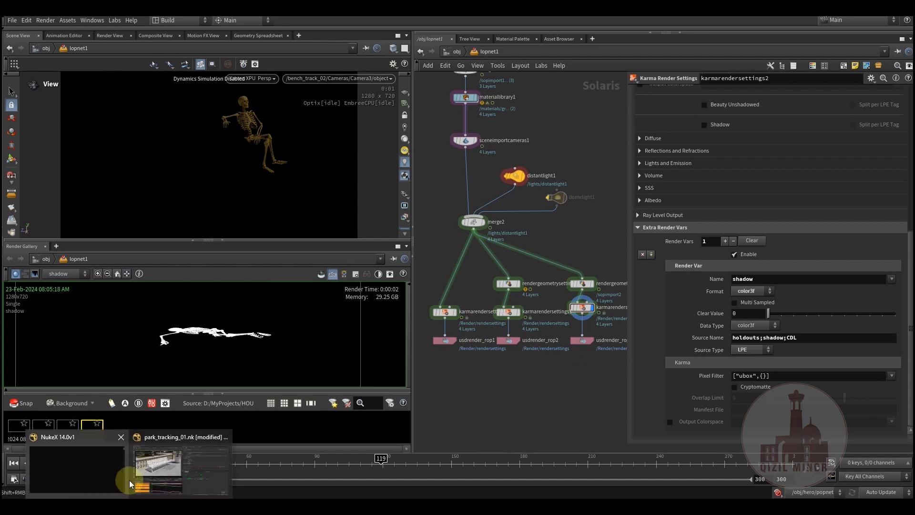
- Switch to the park_tracking_01.nk script in NukeX and close all open node properties
left_click(147, 472)
middle_click_drag(618, 422, 522, 438)
scroll(597, 427, "down", 4)
middle_click_drag(590, 419, 445, 469)
middle_click_drag(553, 400, 473, 399)
middle_click_drag(561, 343, 562, 355)
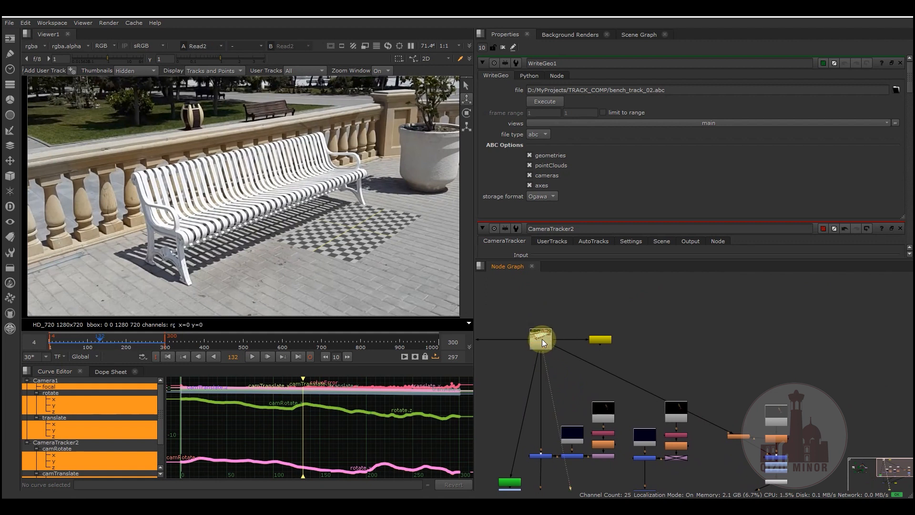
middle_click_drag(566, 398, 578, 393)
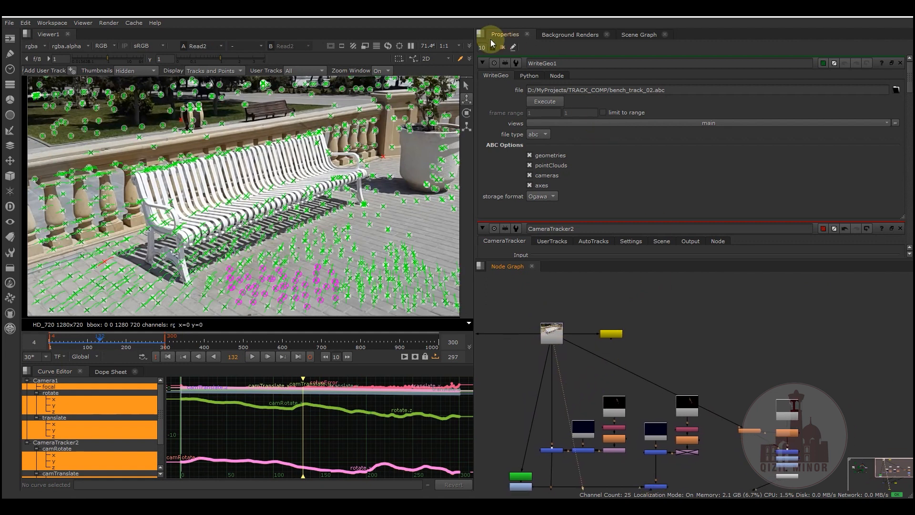
left_click(503, 48)
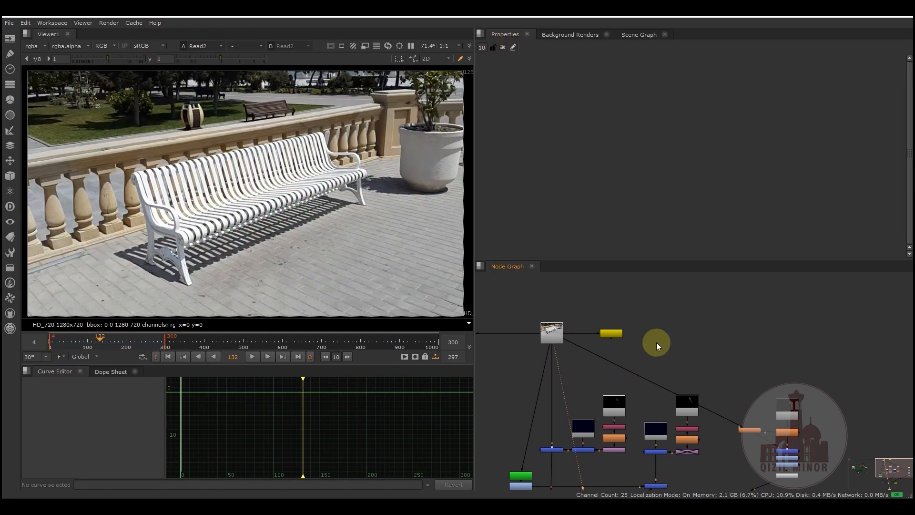
- Show the skeleton render from the Read3 node in the Viewer
middle_click_drag(656, 343, 642, 278)
middle_click_drag(688, 419, 678, 387)
left_click(737, 315)
key("1")
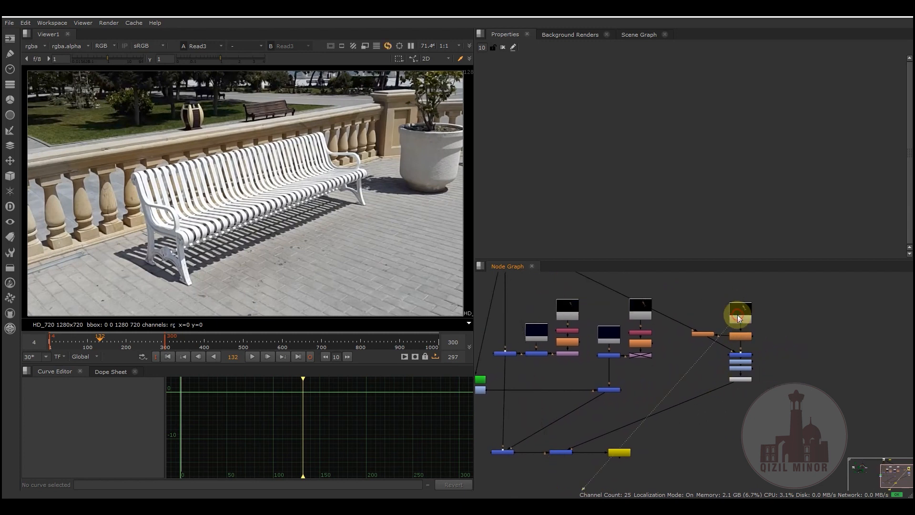
scroll(606, 416, "down", 1)
middle_click_drag(590, 465, 601, 441)
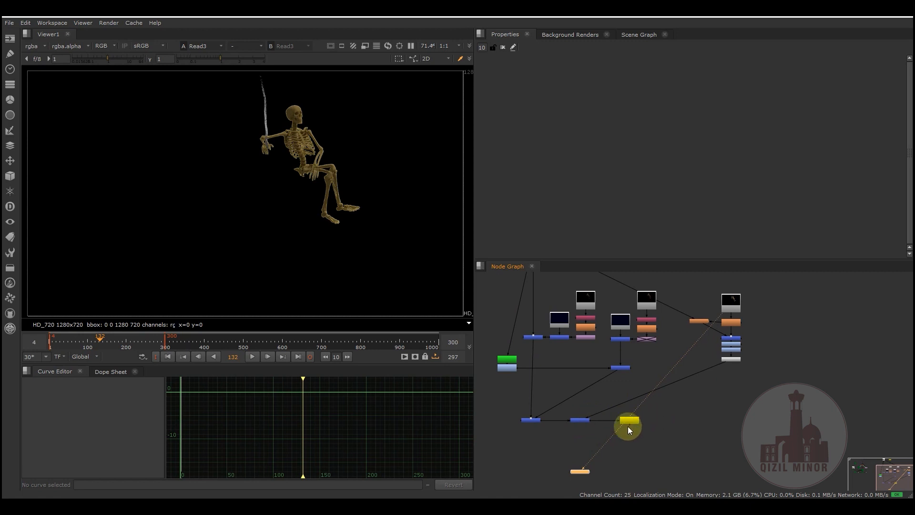
- Examine the compositing node tree, from the Read2 footage through the shadow and skeleton branches down to the final merges
middle_click_drag(574, 380, 586, 453)
scroll(574, 394, "up", 2)
middle_click_drag(570, 344, 568, 308)
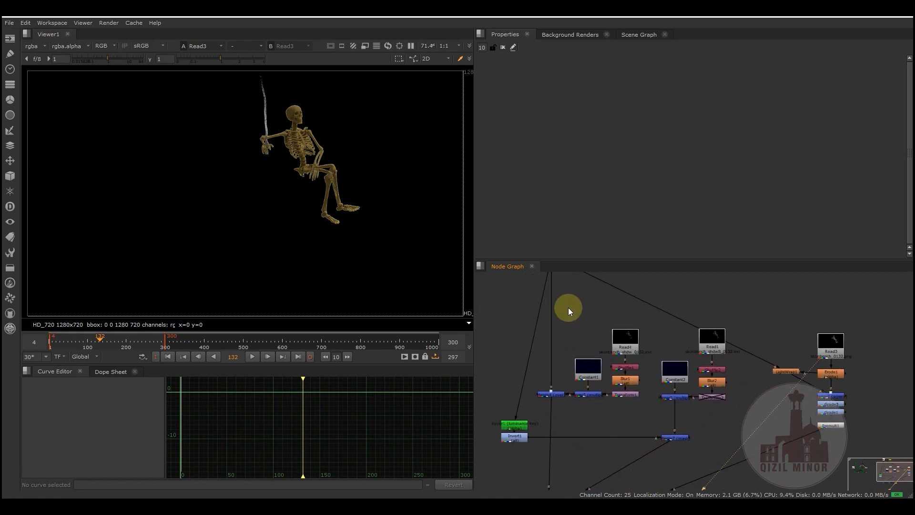
scroll(563, 377, "down", 2)
middle_click_drag(619, 433, 599, 384)
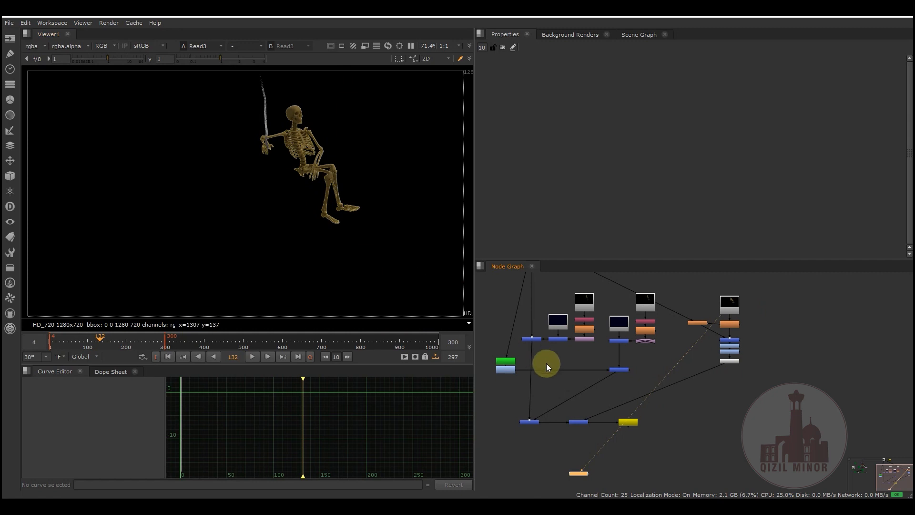
middle_click_drag(563, 356, 582, 382)
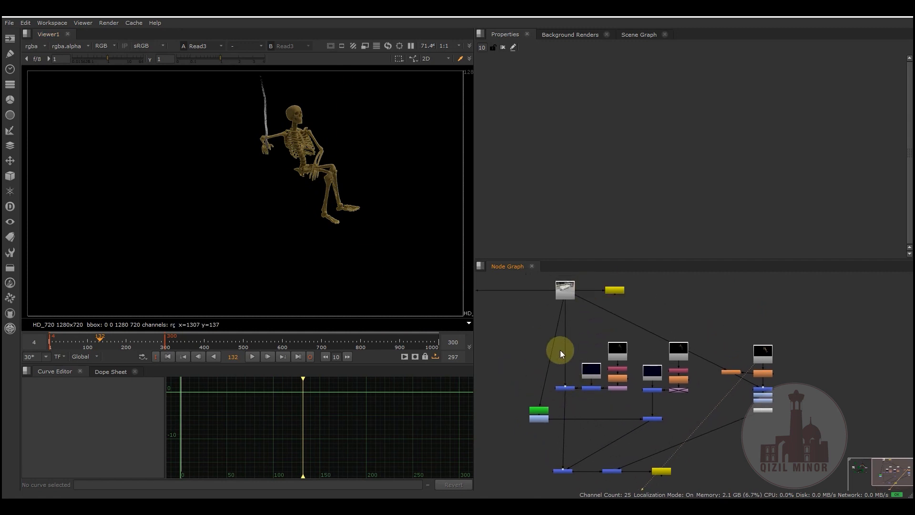
scroll(559, 349, "up", 2)
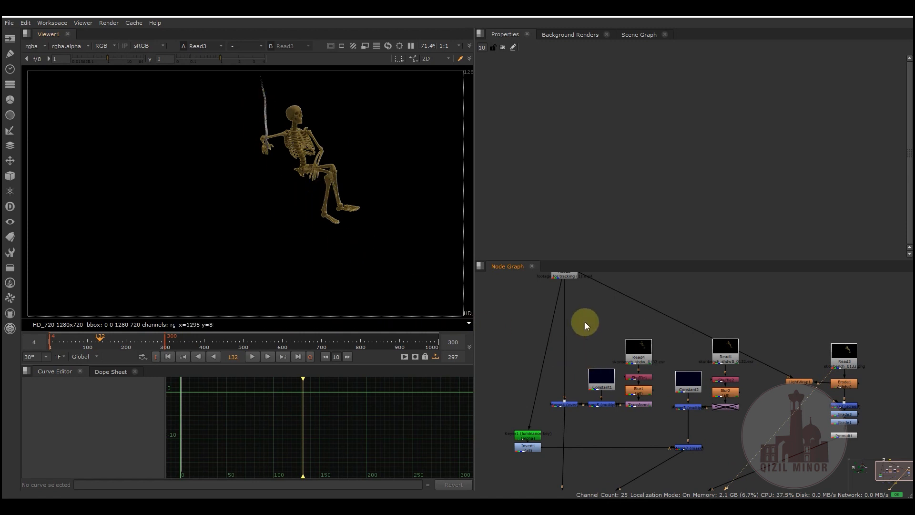
middle_click_drag(599, 322, 578, 346)
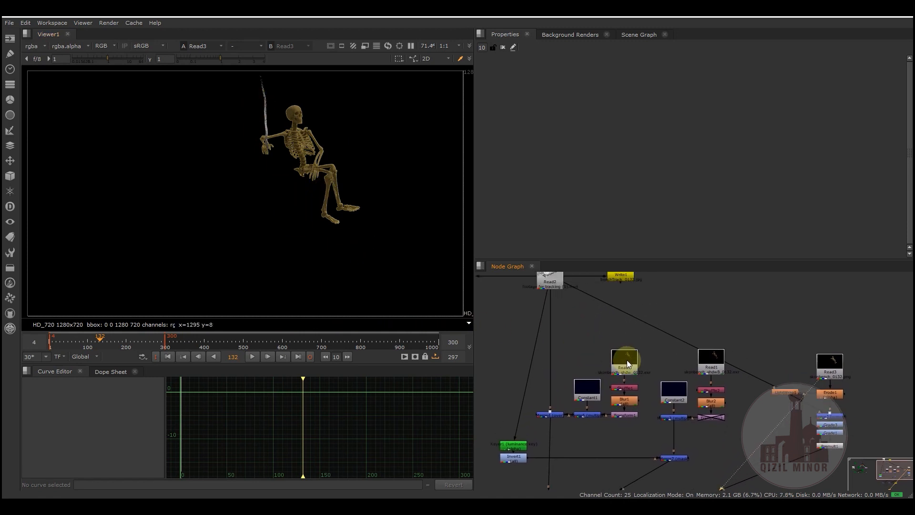
- Show the Read4 shadow render in the Viewer and open its properties
left_click(625, 364)
key("1")
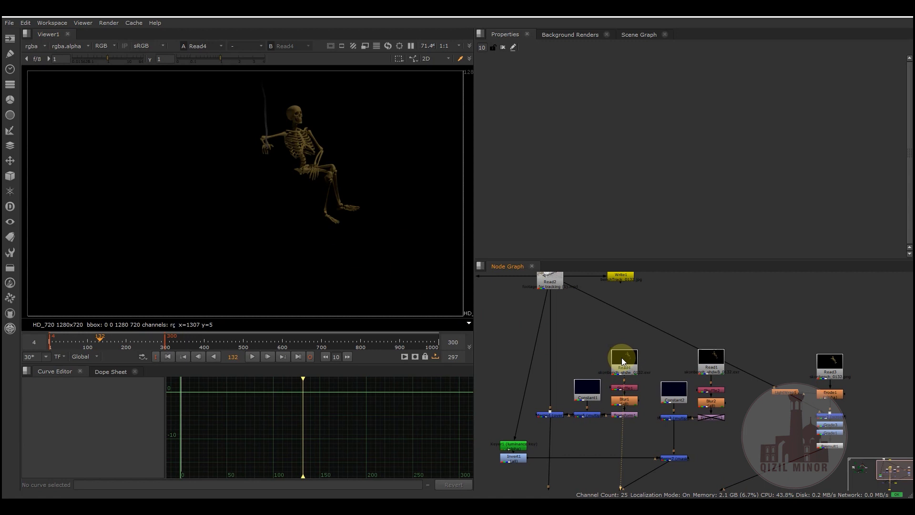
double_click(624, 371)
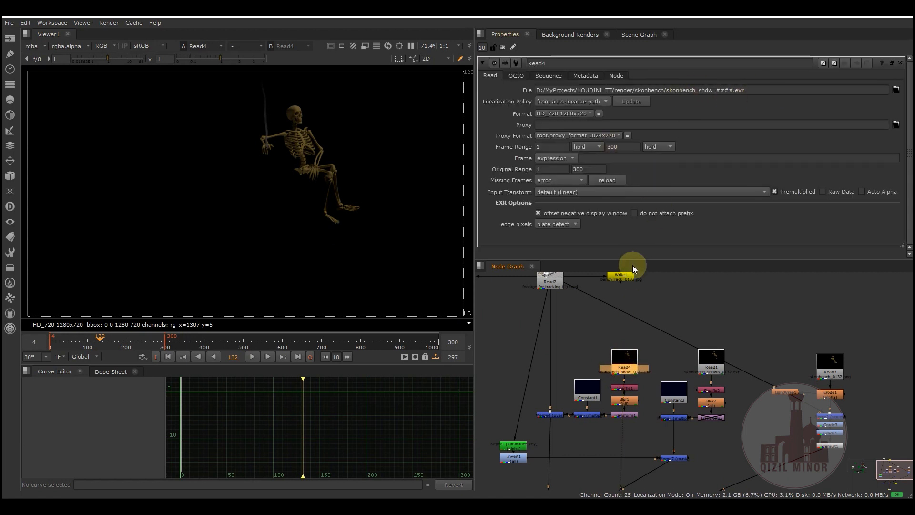
- Review how Shuffle1 routes the shadow layer of Read4 into rgba, and show the Blur1 and Shuffle1 results in the Viewer
middle_click_drag(599, 323, 590, 300)
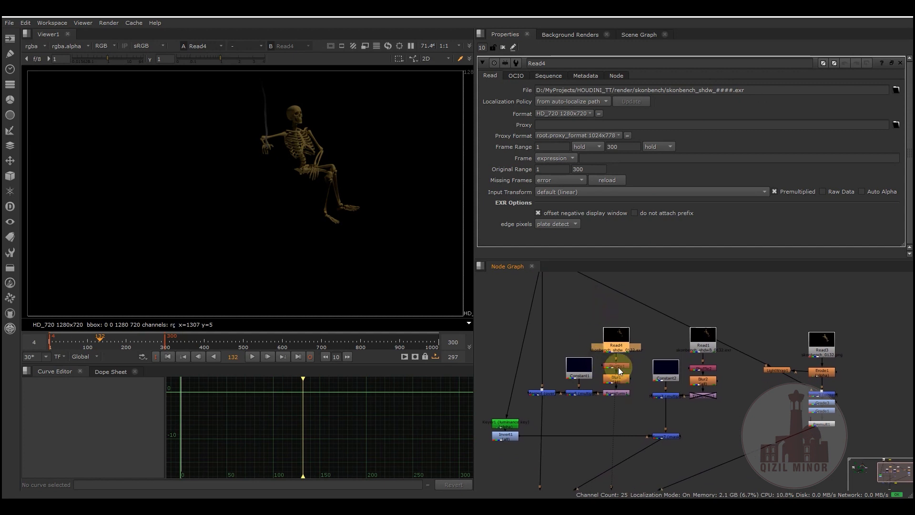
double_click(618, 368)
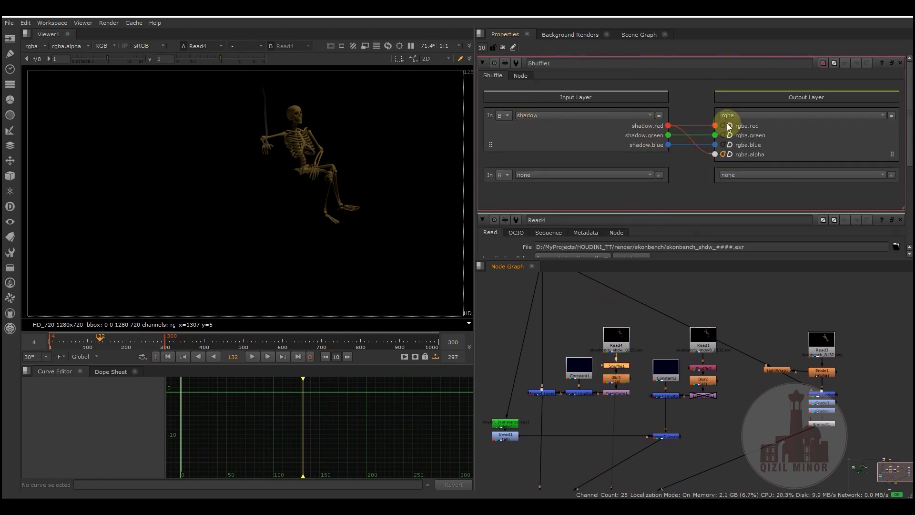
scroll(629, 344, "up", 3)
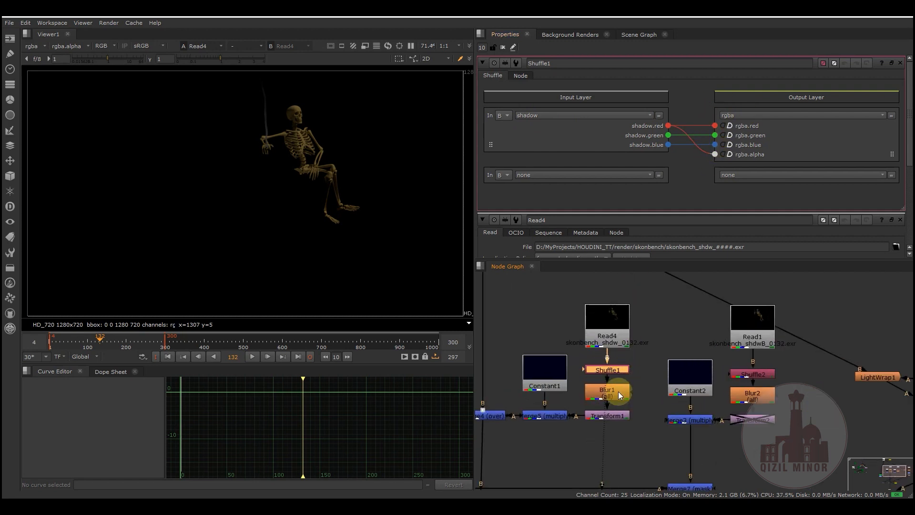
left_click(619, 392)
key("1")
left_click(615, 370)
key("1")
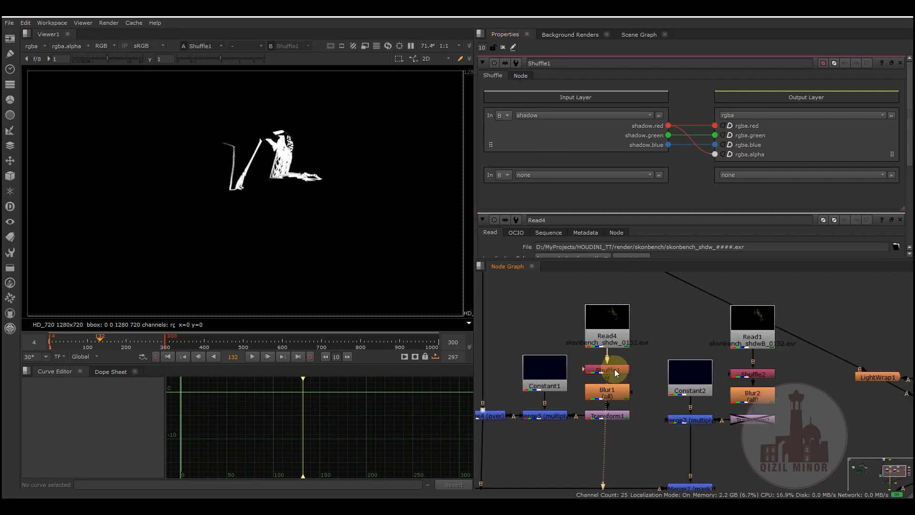
- Show the blurred and shifted shadow matte from Transform1 in the Viewer
left_click(613, 416)
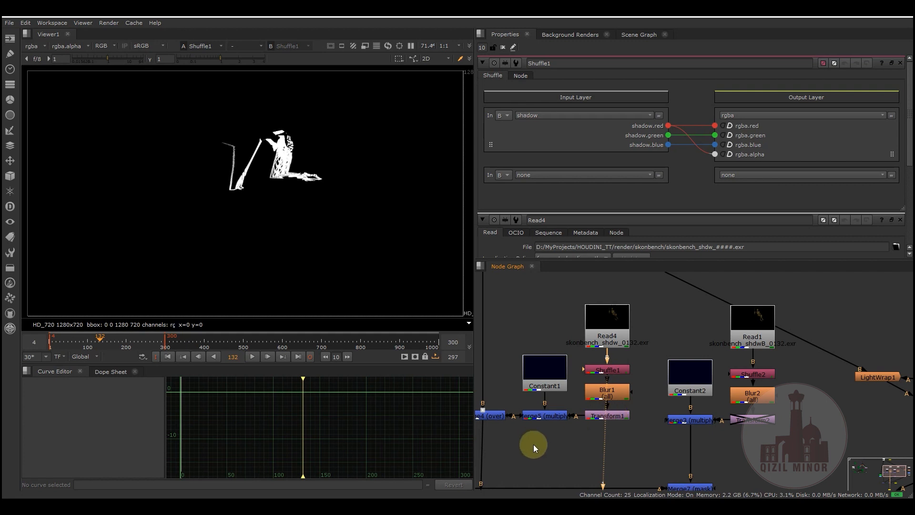
left_click_drag(533, 444, 596, 420, "alt")
key("1")
left_click(643, 412)
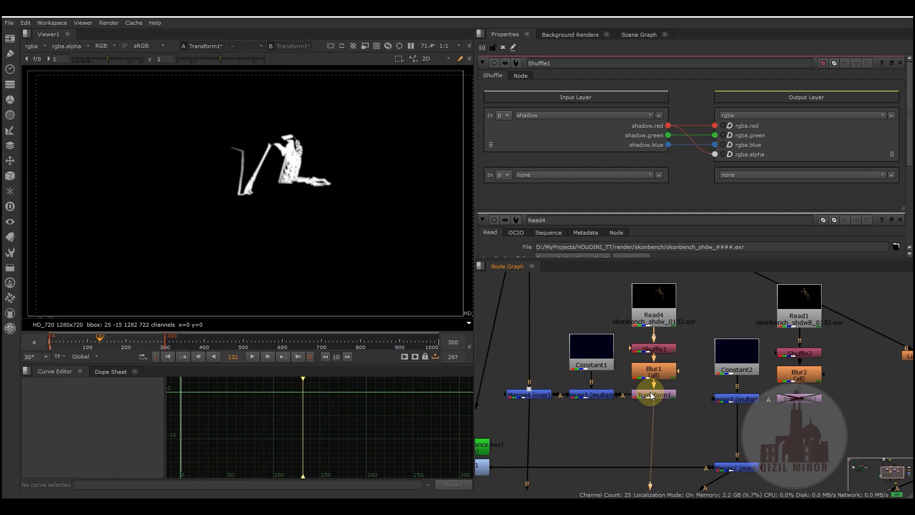
- Show the Merge5 tinted bench shadow and the Merge4 composite over the footage in the Viewer
left_click(588, 395)
key("1")
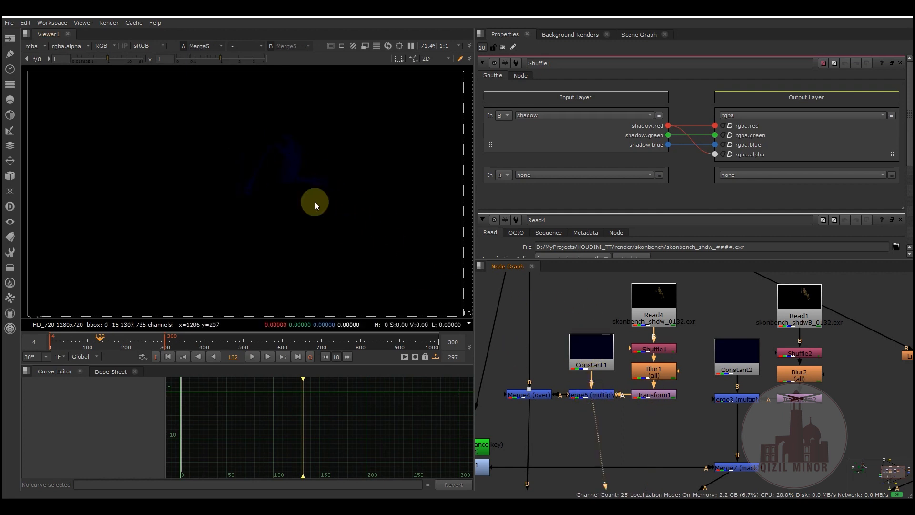
left_click(537, 397)
key("1")
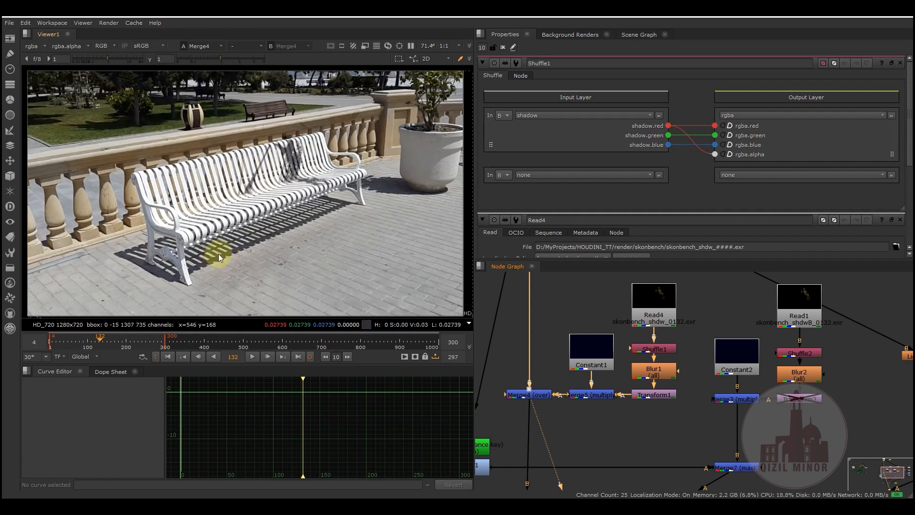
- Inspect the luminance key from Keyer1 in the Viewer, in alpha and in full color
middle_click_drag(627, 403, 602, 389)
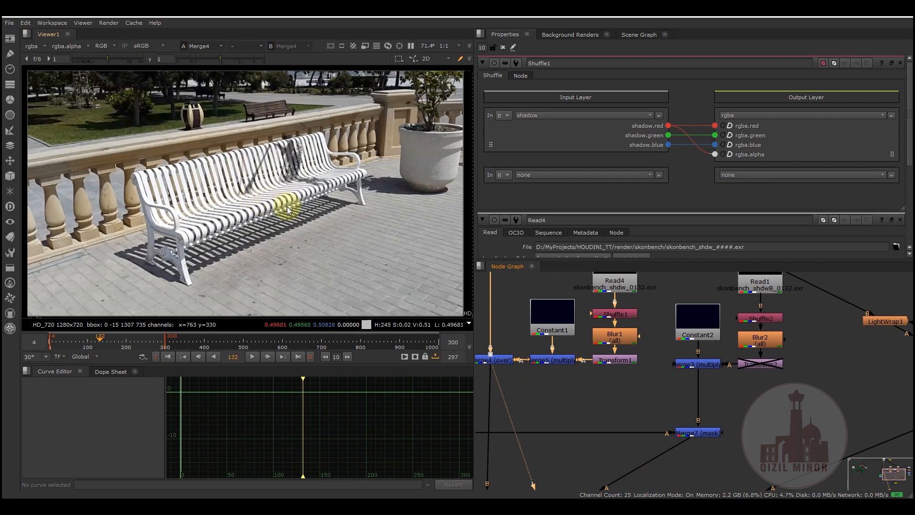
middle_click_drag(782, 396, 722, 434)
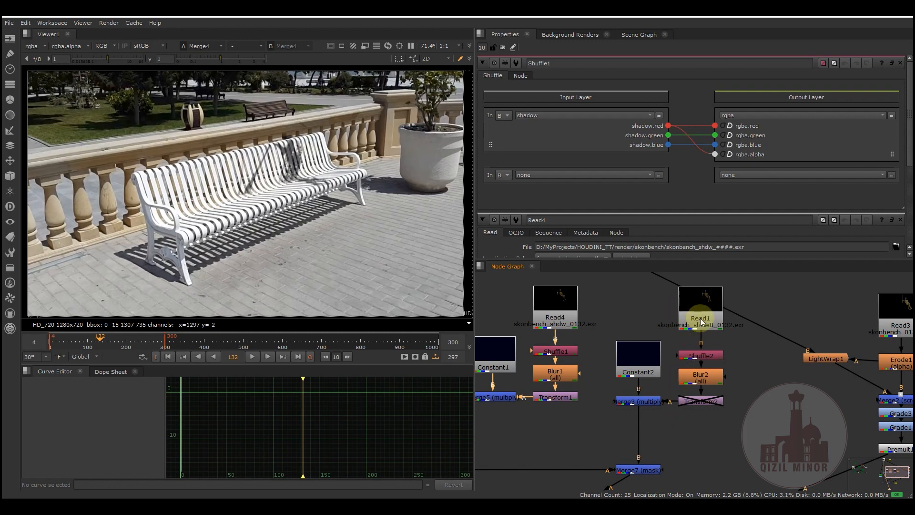
middle_click_drag(574, 432, 691, 369)
scroll(664, 383, "down", 2)
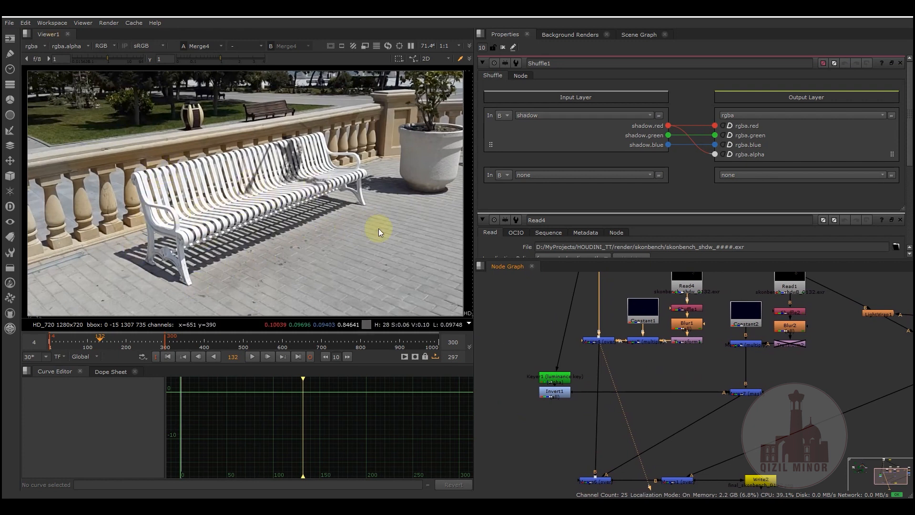
left_click(547, 374, "ctrl+shift")
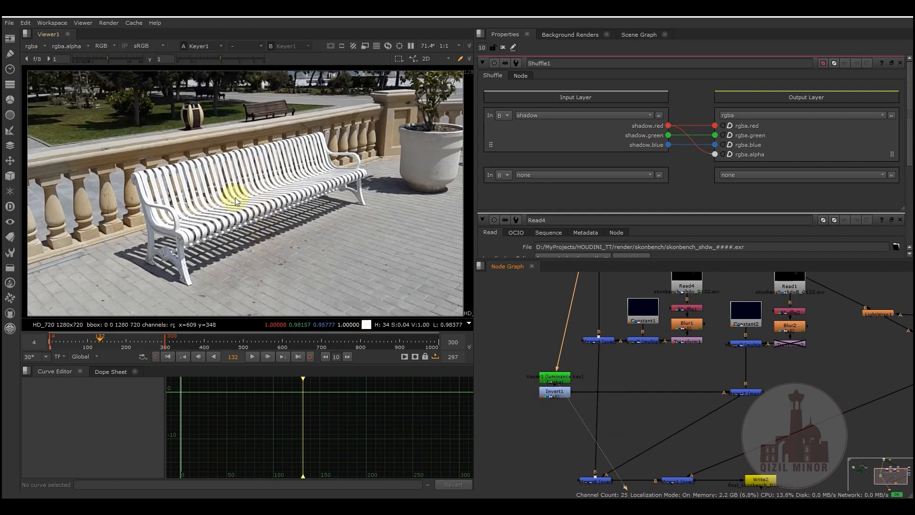
key("a")
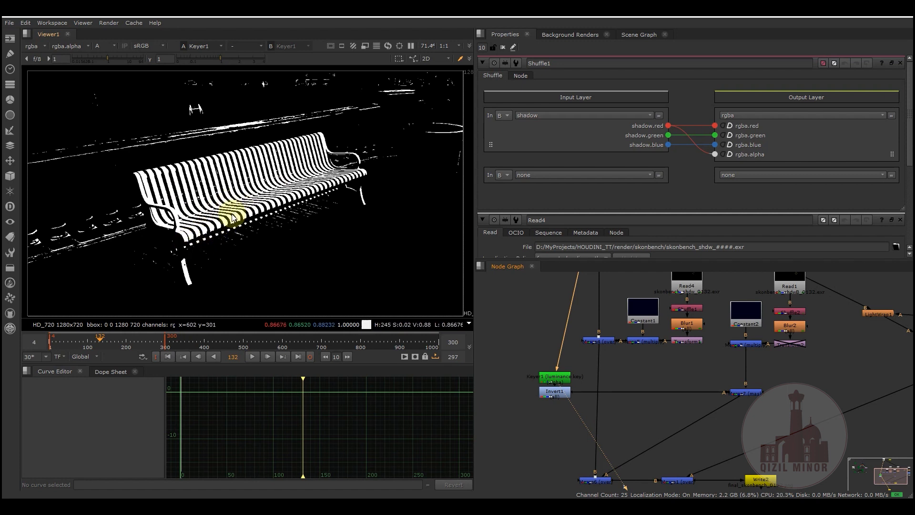
key("a")
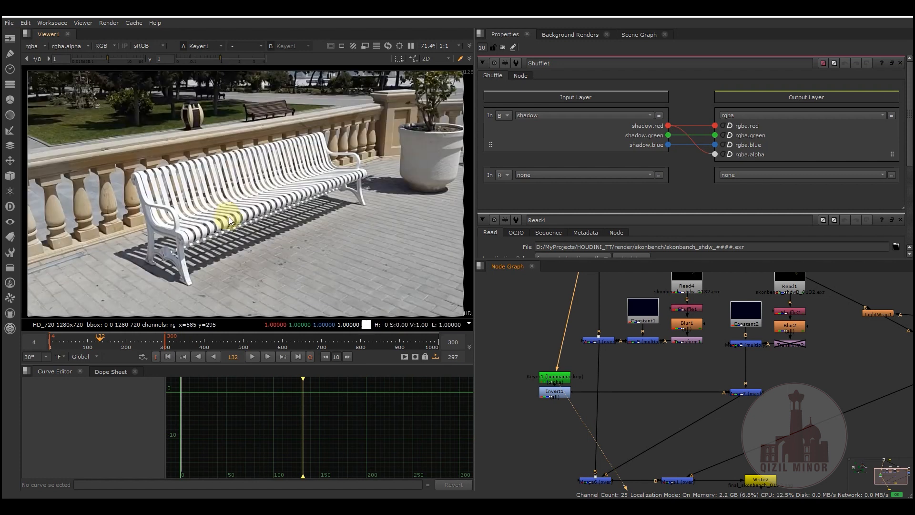
- Show the Invert1 result in the Viewer and display its inverted bench matte as alpha
left_click(553, 392)
key("1")
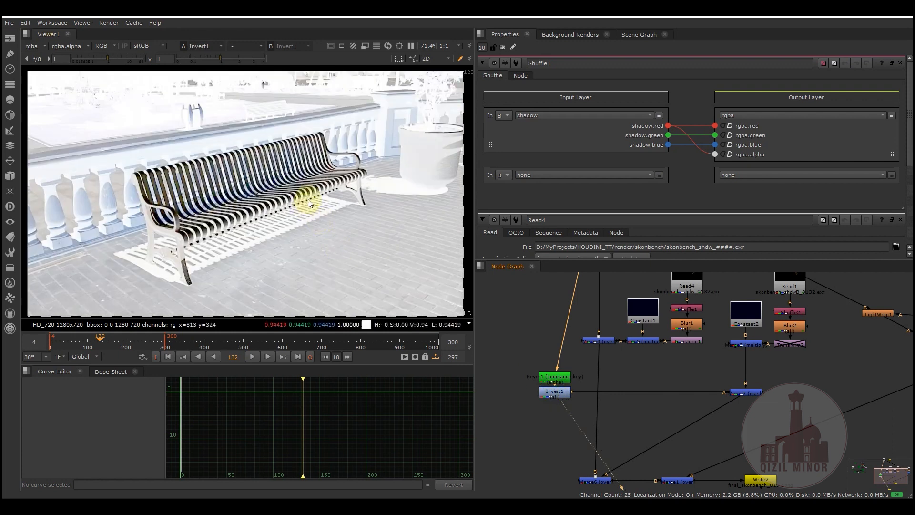
key("a")
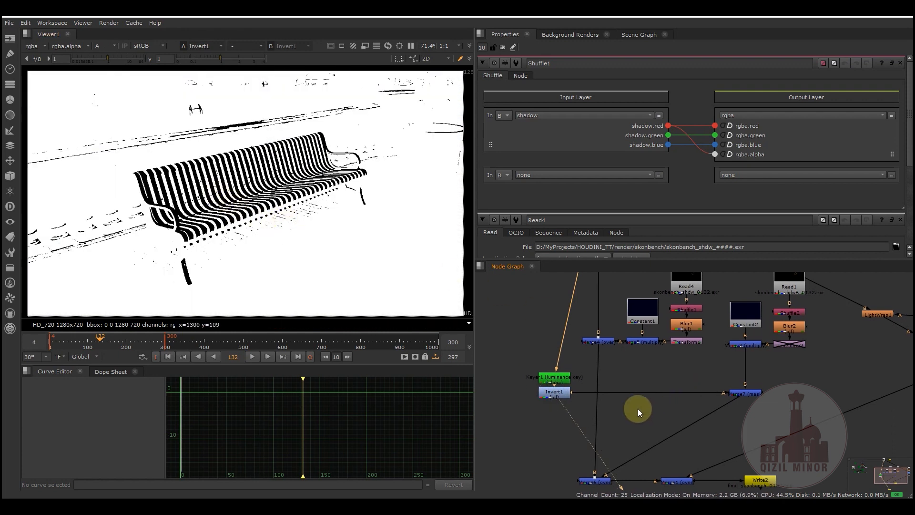
- Compare the ground shadow alpha at Merge3 with the masked shadow at Merge7, and return the Viewer to color
middle_click_drag(637, 408, 577, 408)
key("1")
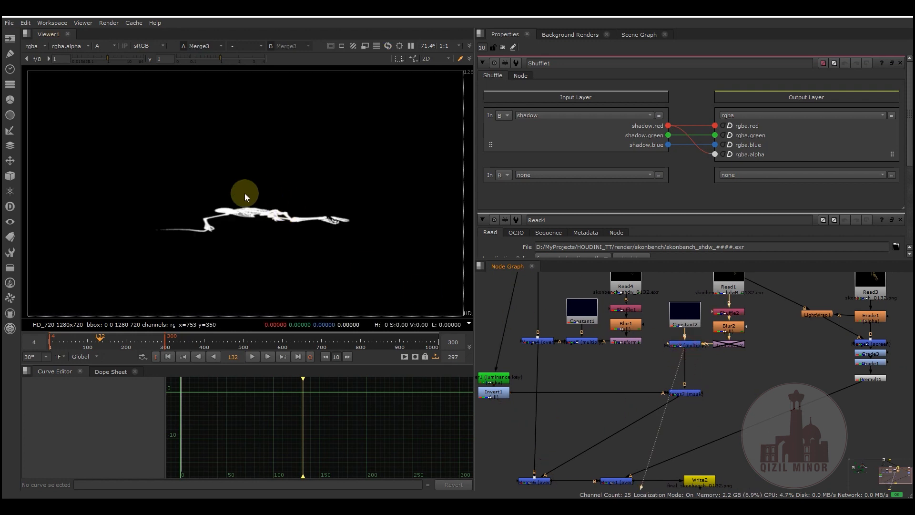
left_click(690, 394)
key("1")
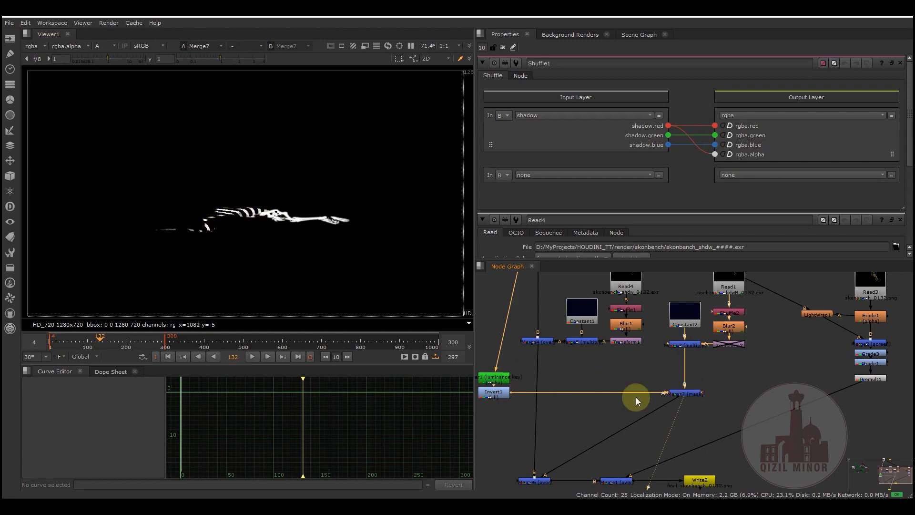
middle_click_drag(691, 418, 689, 393)
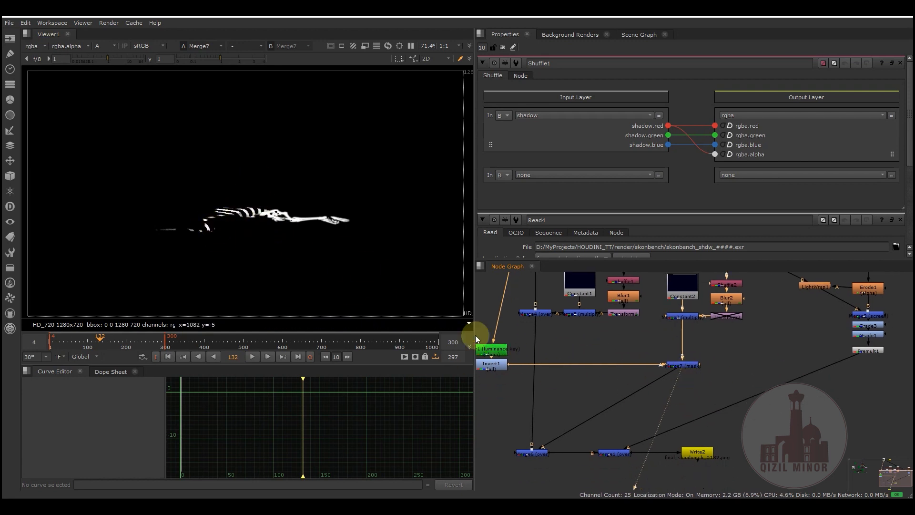
key("a")
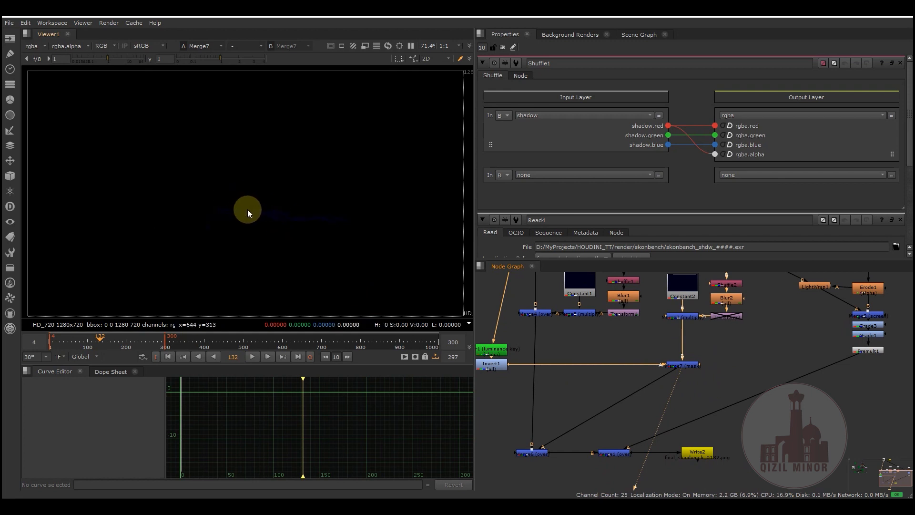
- Show the Merge6 composite with both shadows and the final merge feeding Write2 in the Viewer
left_click(536, 450)
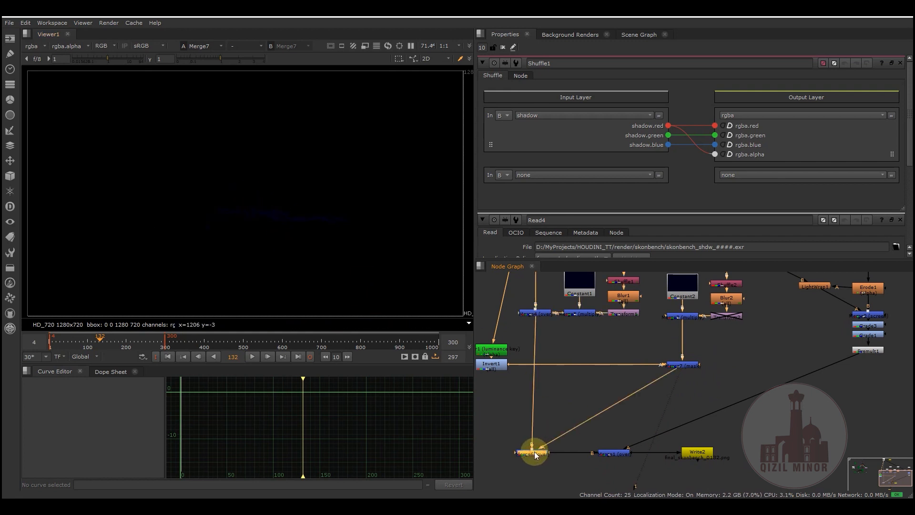
key("1")
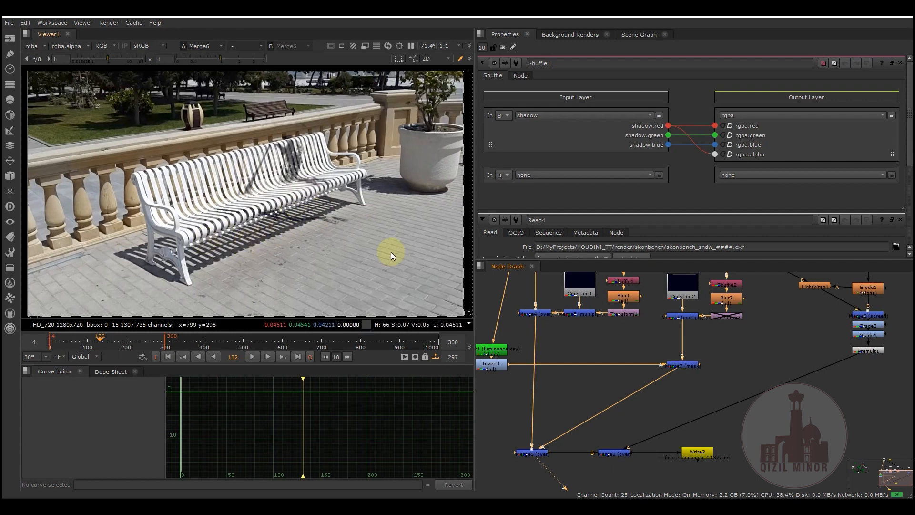
middle_click_drag(766, 363, 743, 338)
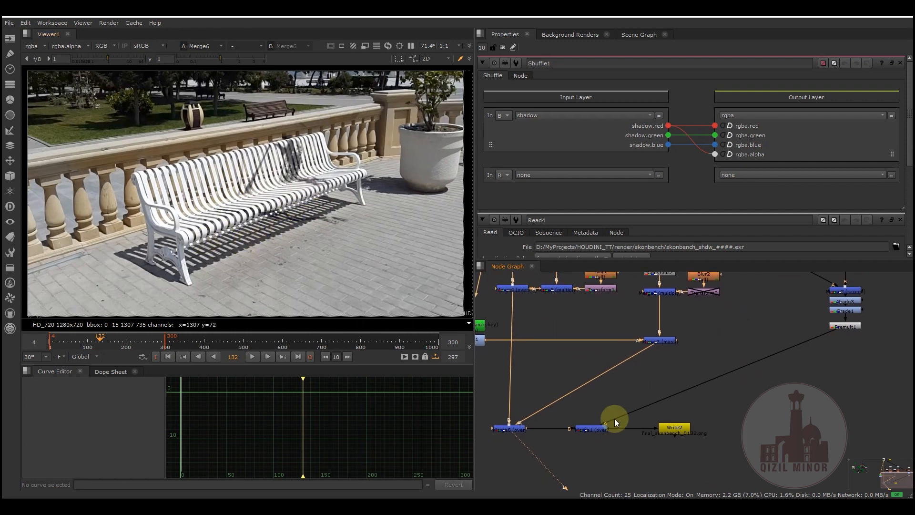
middle_click_drag(820, 277, 655, 381)
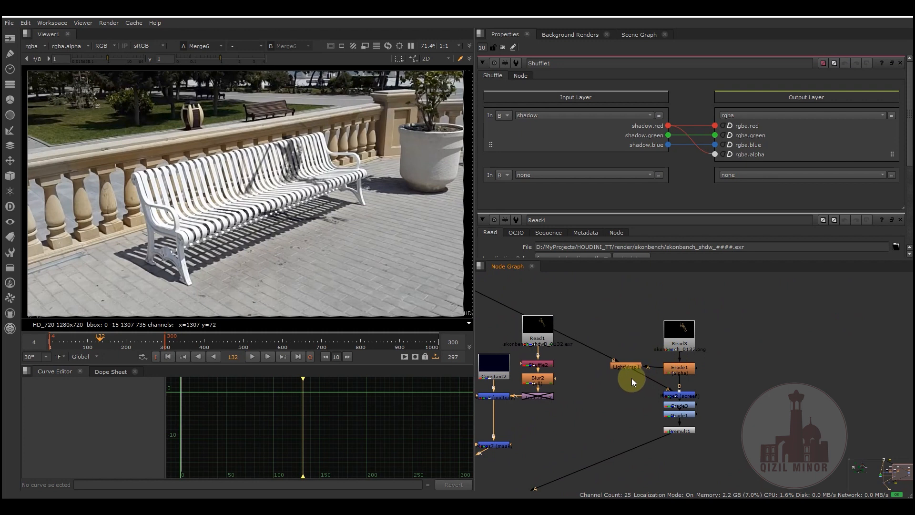
middle_click_drag(621, 425, 628, 362)
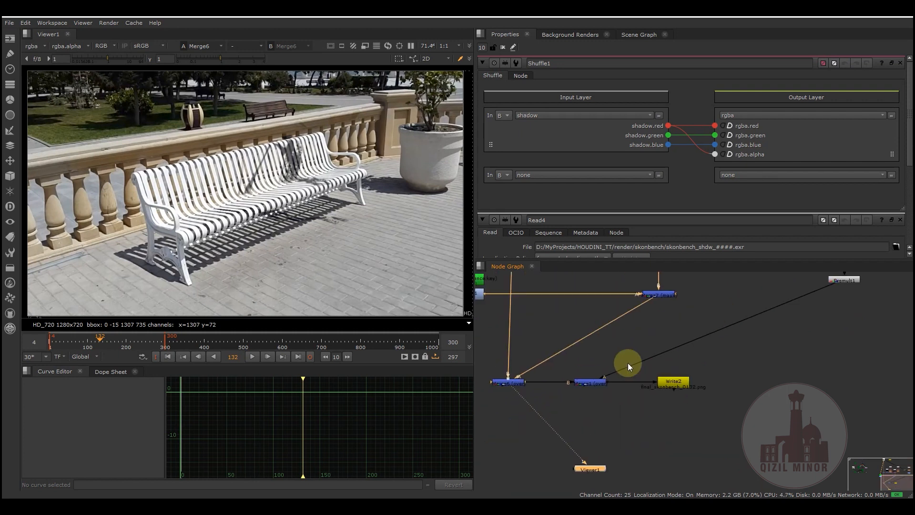
left_click(588, 381)
key("1")
- Show the Read3 skeleton render in the Viewer and move the playhead to frame 267
middle_click_drag(669, 329, 625, 346)
scroll(626, 345, "up", 2)
middle_click_drag(682, 359, 664, 400)
left_click(613, 340)
key("1")
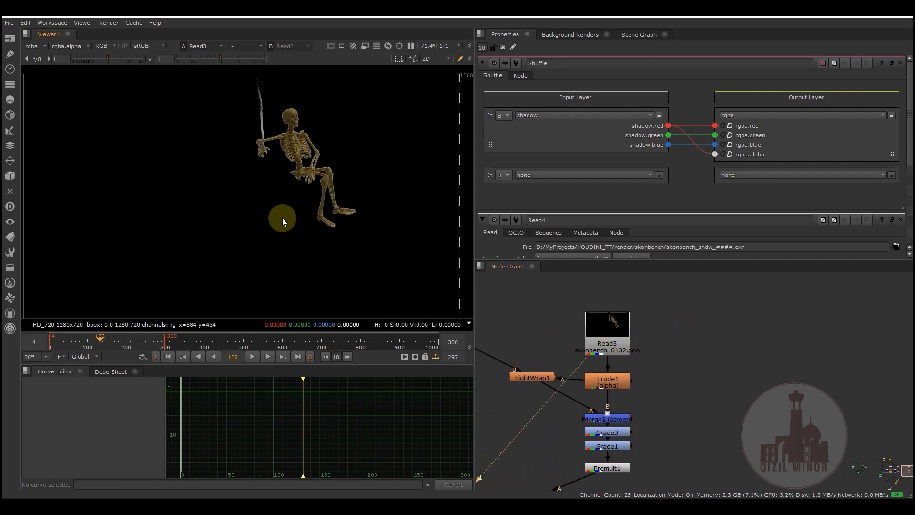
left_click_drag(188, 344, 153, 345)
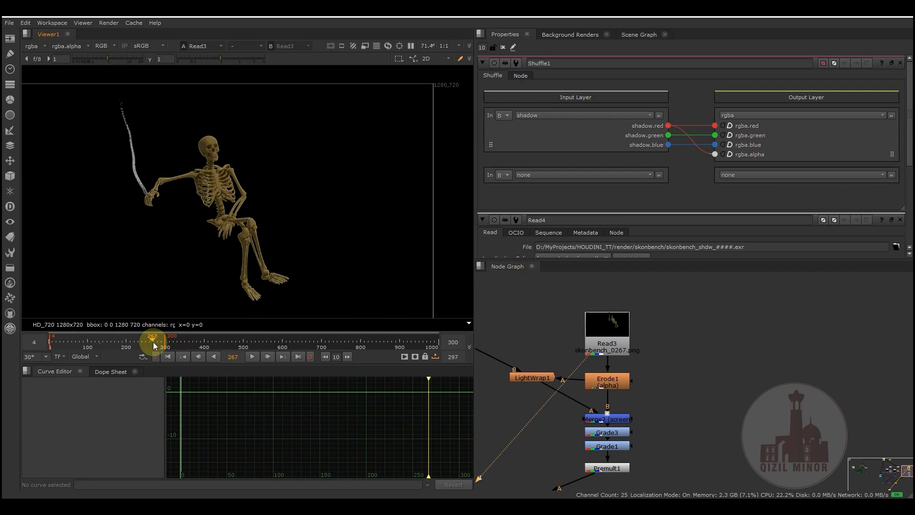
- Examine the edges of the skeleton render up close around the skull, ribs and arms
middle_click_drag(228, 185, 234, 213)
scroll(229, 159, "up", 5)
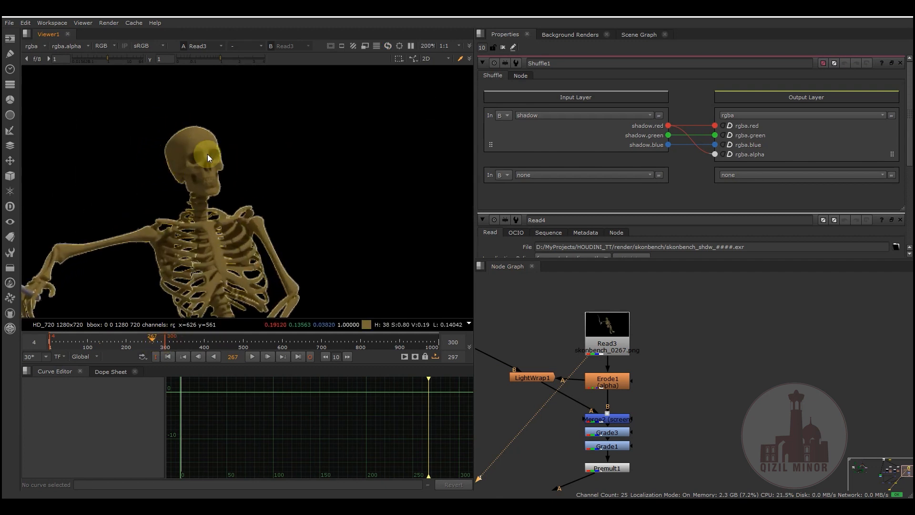
middle_click_drag(195, 289, 272, 198)
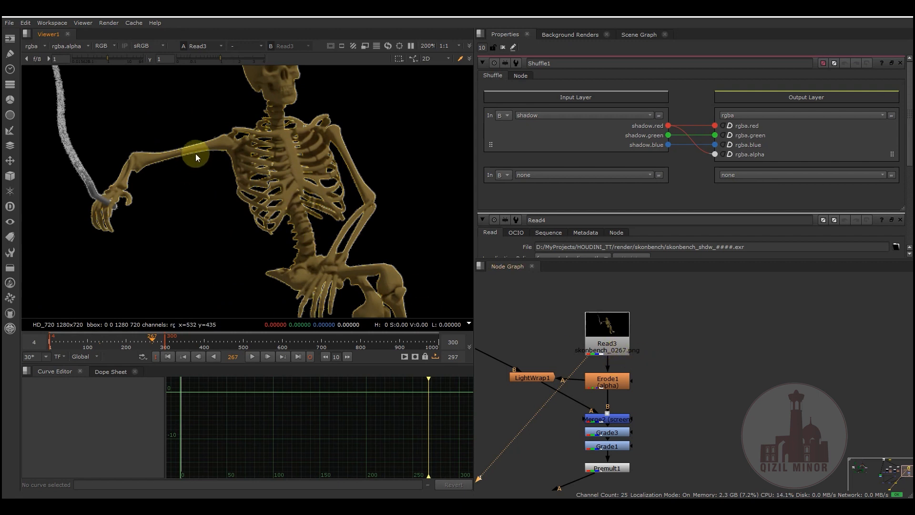
scroll(232, 216, "down", 3)
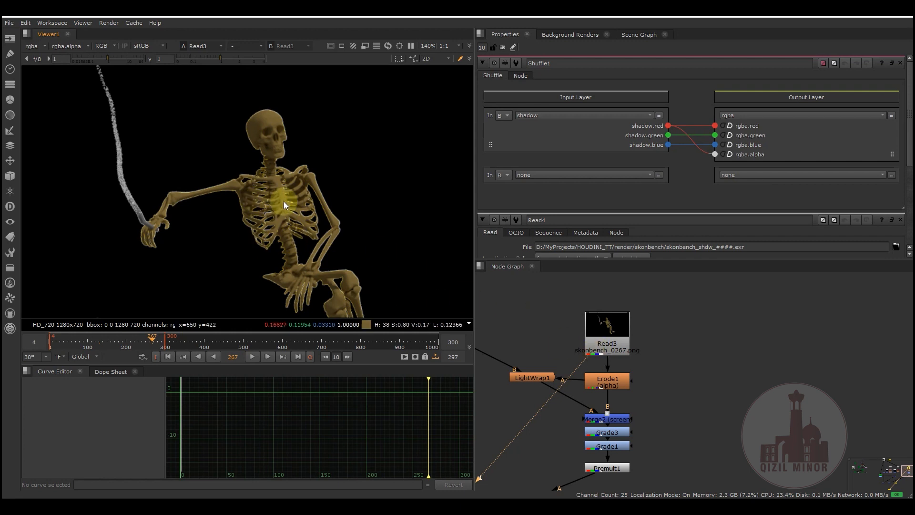
scroll(252, 204, "down", 2)
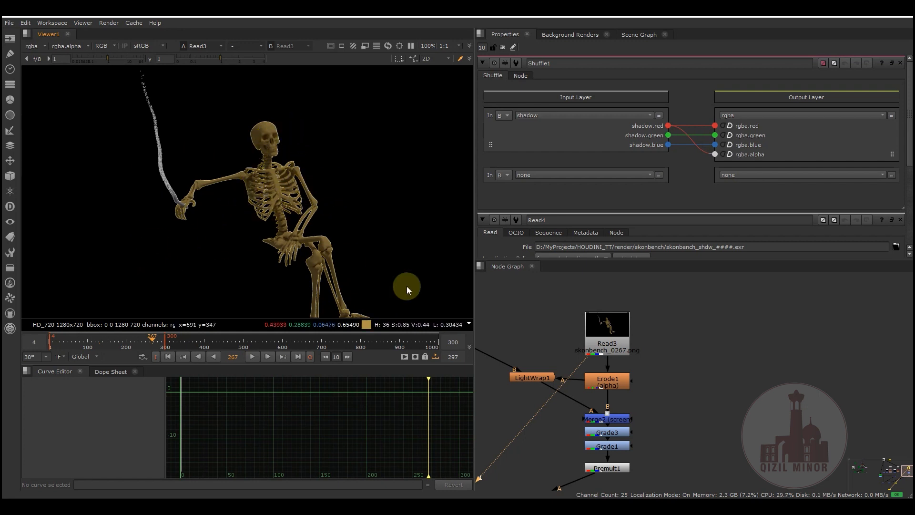
scroll(253, 166, "up", 4)
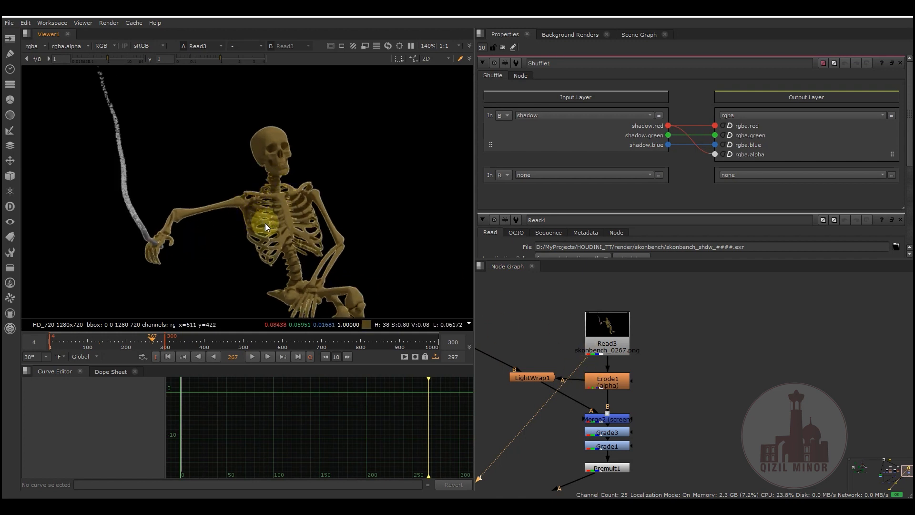
scroll(253, 219, "down", 4)
scroll(253, 220, "up", 4)
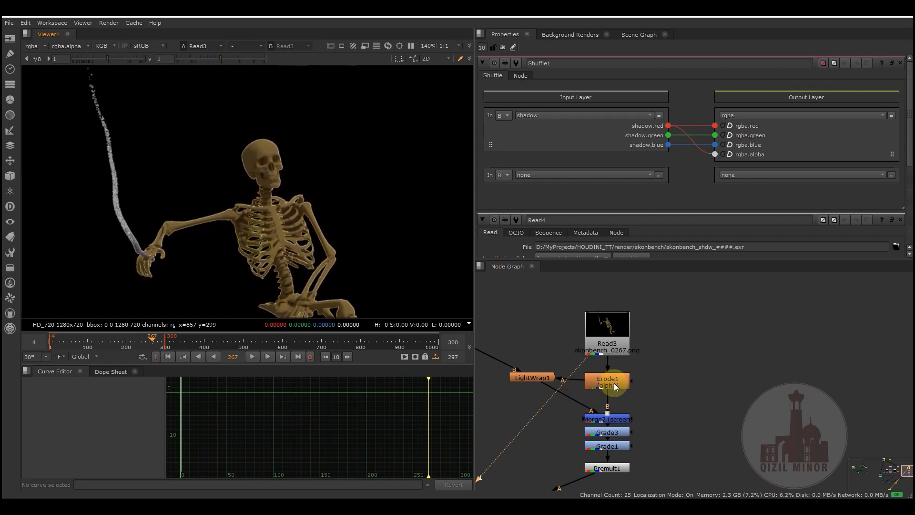
- Show the Erode1 result in the Viewer, check its alpha, and open the node's properties
left_click_drag(616, 382, 616, 380)
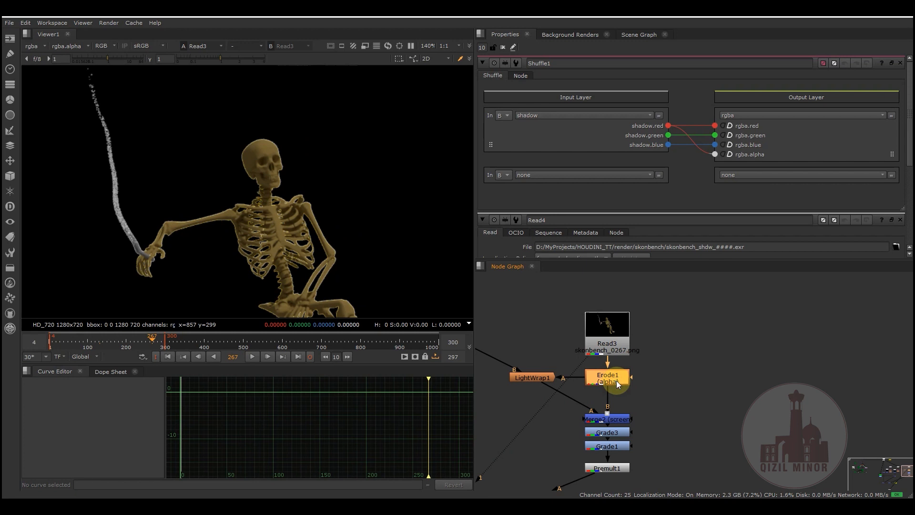
key("1")
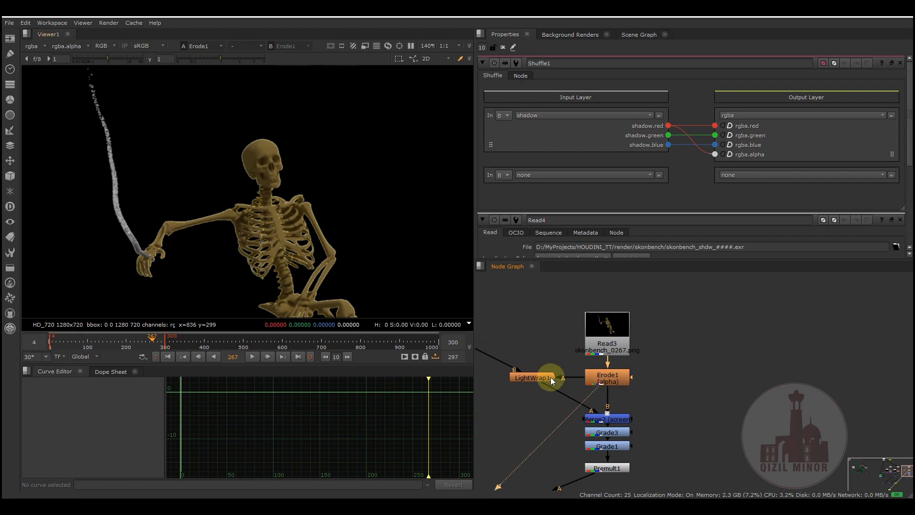
key("a")
key("a")
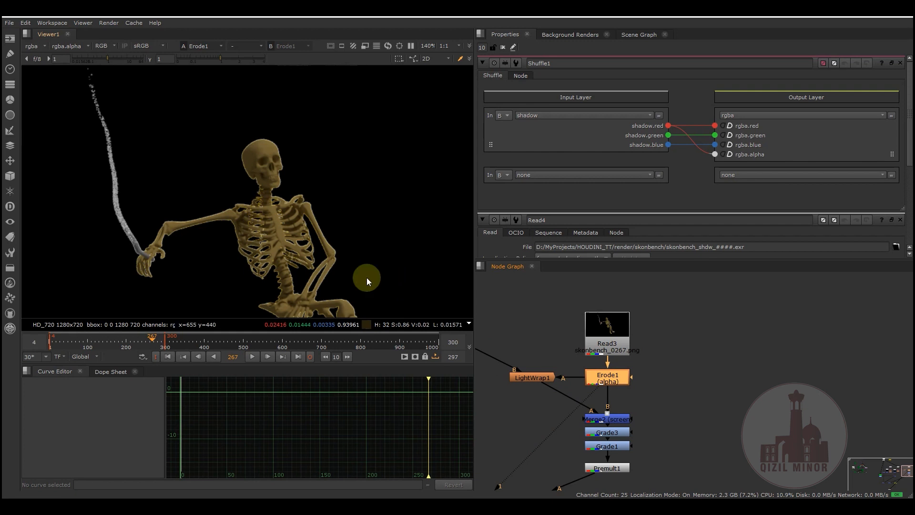
double_click(617, 374)
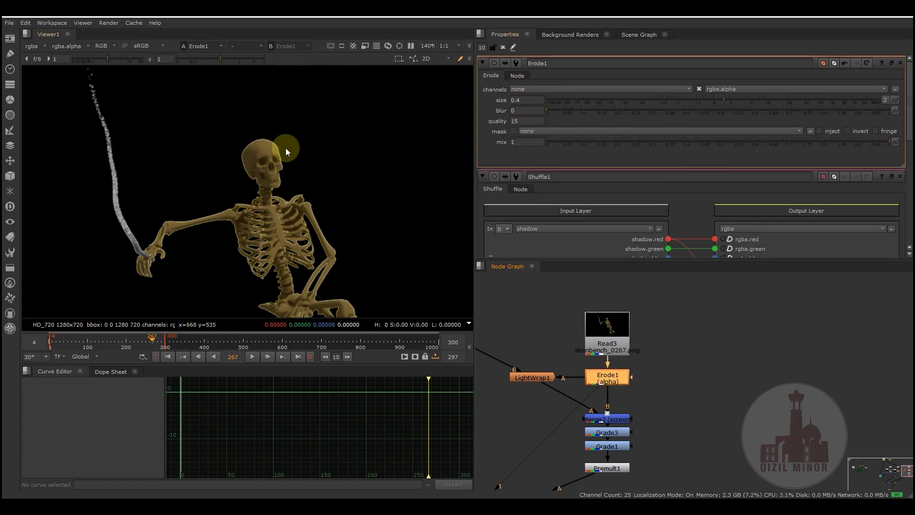
- Show the LightWrap1 edge light around the whole skeleton in the Viewer
left_click(539, 378)
key("1")
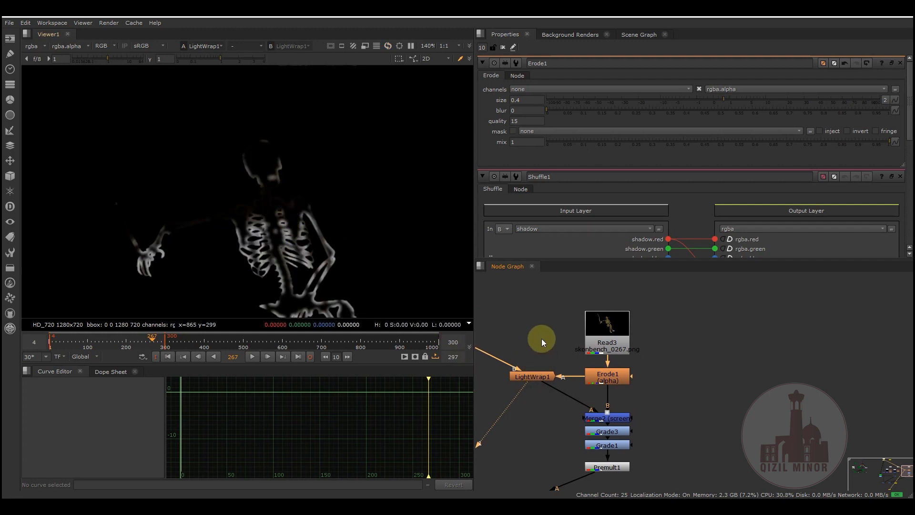
middle_click_drag(542, 339, 569, 299)
middle_click_drag(299, 243, 288, 207)
scroll(312, 220, "down", 1)
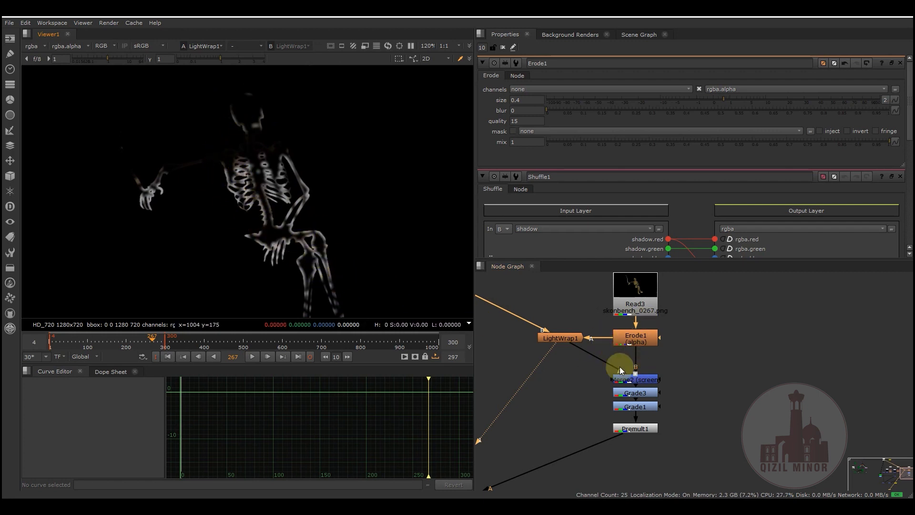
- Show the Merge2 screen result in the Viewer and toggle LightWrap1 off and on to compare its effect
left_click(648, 382)
key("1")
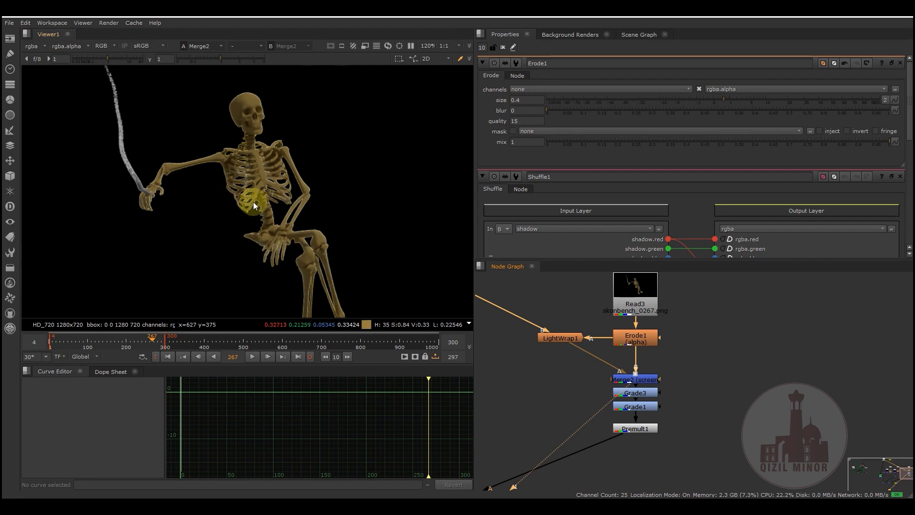
key("d")
key("d")
key("d")
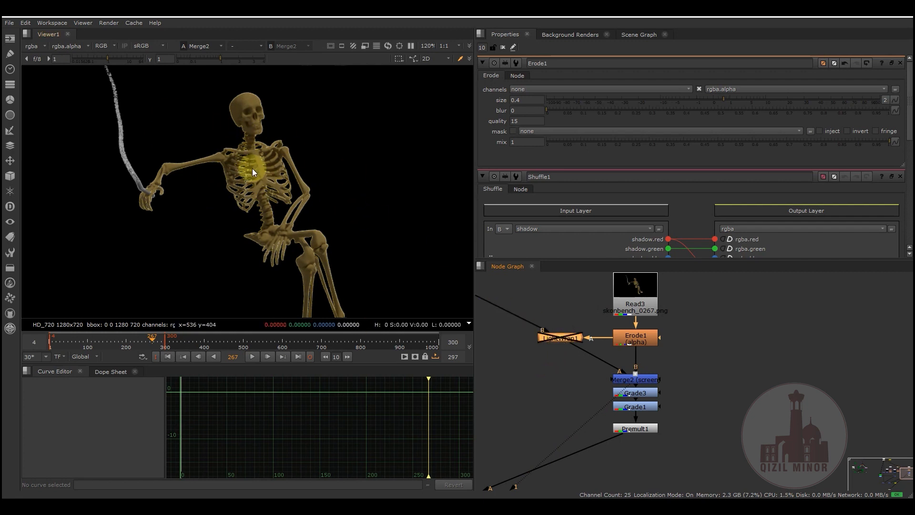
- Show the Grade3 result and the Premult1 result of the skeleton branch in the Viewer
left_click(638, 393)
key("1")
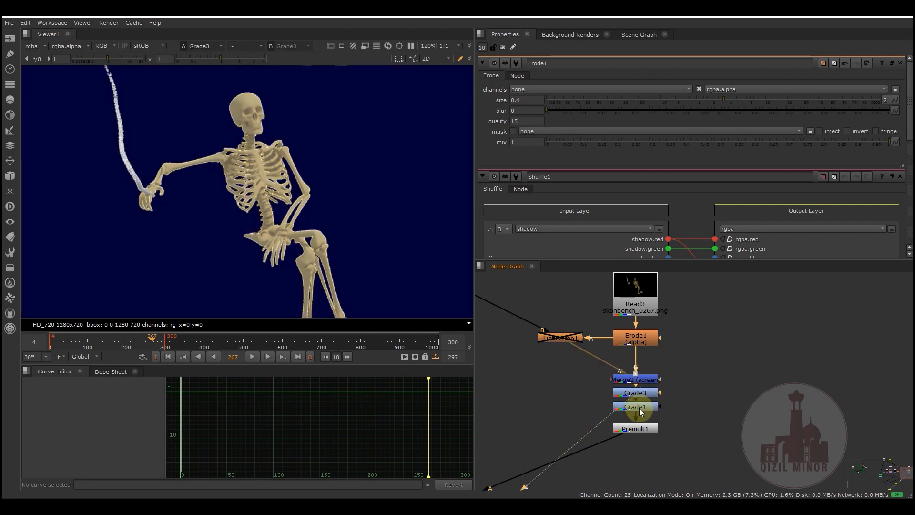
left_click(636, 428)
key("1")
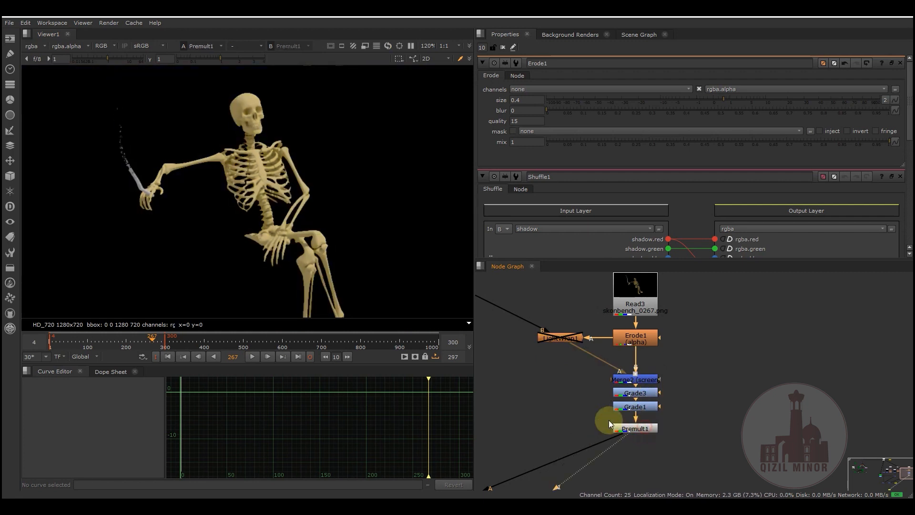
- Toggle Erode1 off and on repeatedly to compare its effect on the premultiplied skeleton, leaving it enabled
left_click(646, 337)
key("d")
key("d")
key("d")
key("d")
key("d")
key("d")
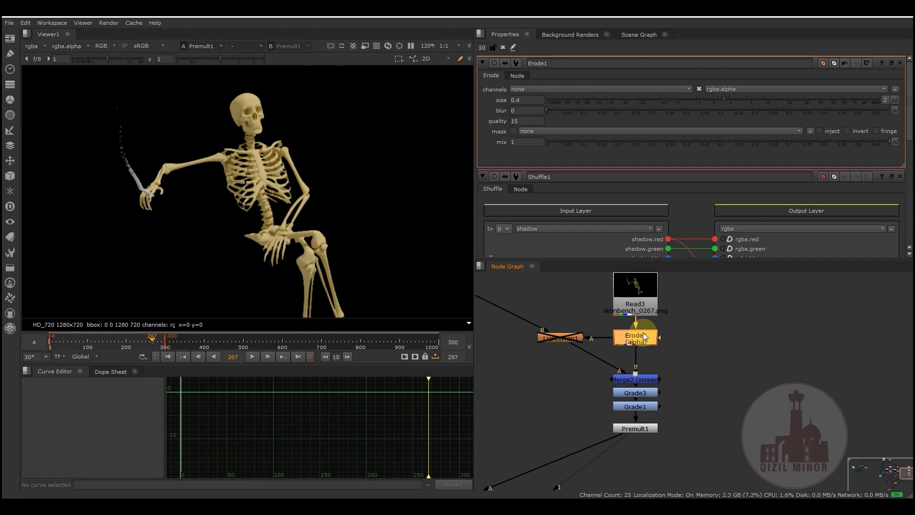
key("d")
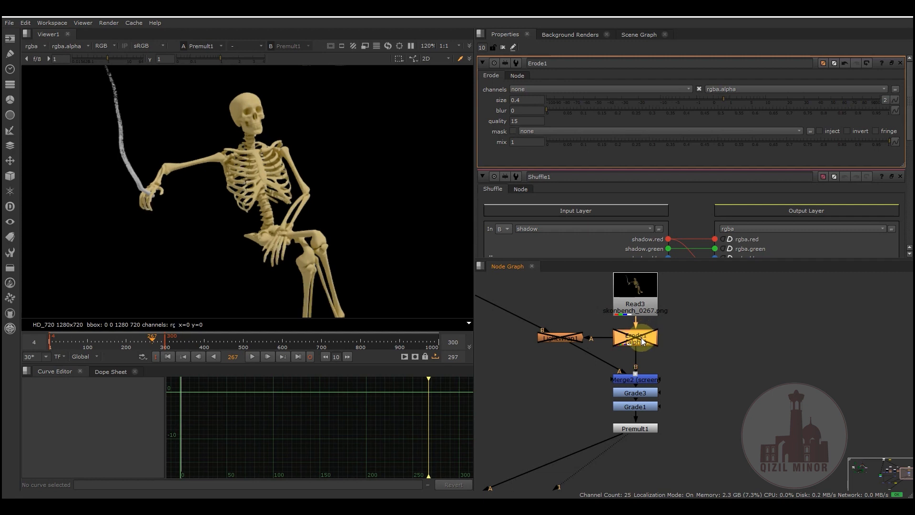
key("d")
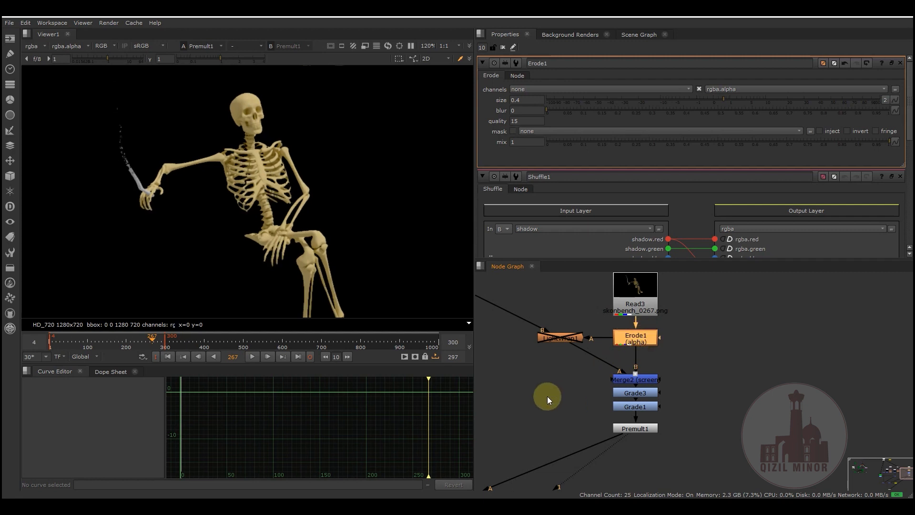
- Show the Merge1 result, the final merge feeding the Write2 node, in the Viewer
middle_click_drag(524, 363, 605, 310)
scroll(600, 303, "down", 3)
middle_click_drag(602, 430, 692, 360)
scroll(606, 350, "up", 2)
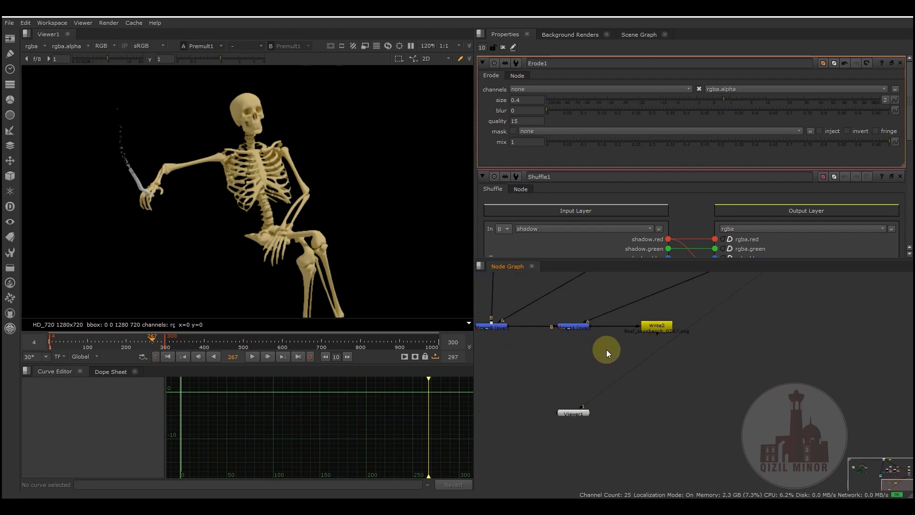
left_click(576, 329)
key("1")
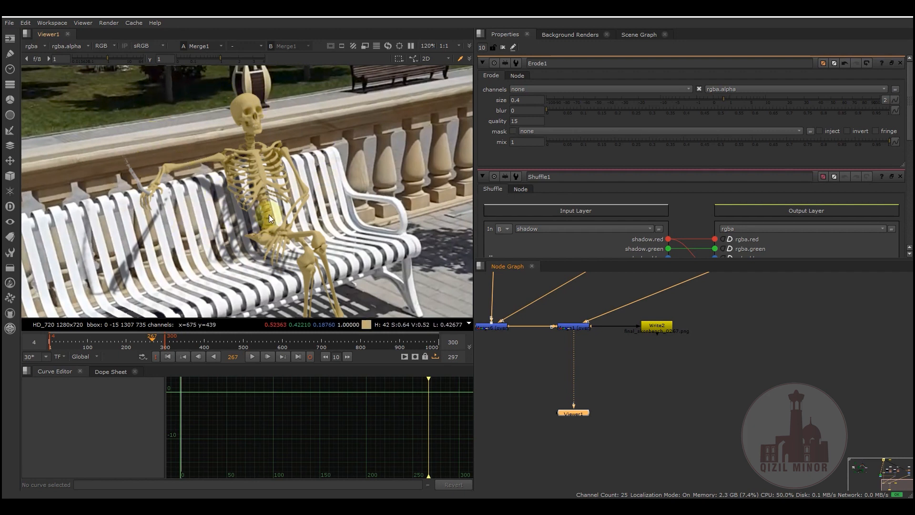
- Examine the merged composite up close and as a whole frame, checking the skeleton and its shadows on the bench and ground
scroll(288, 229, "down", 2)
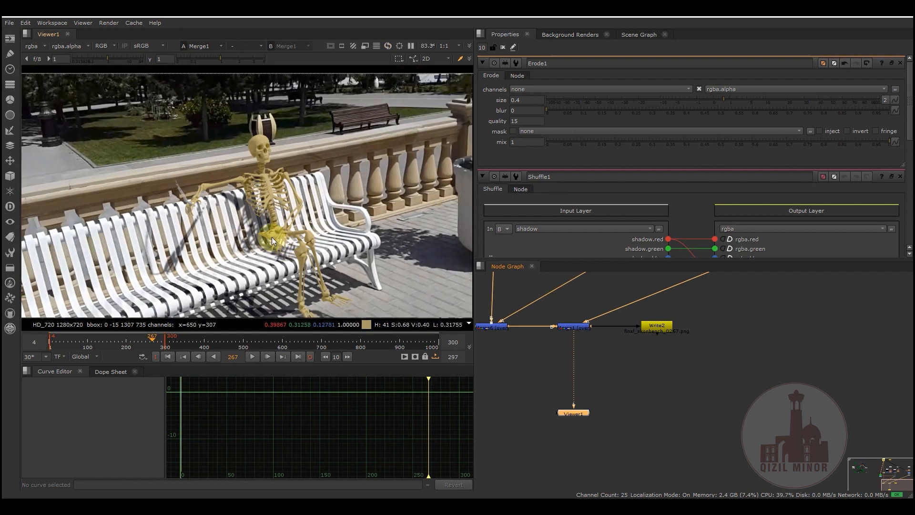
scroll(272, 237, "up", 2)
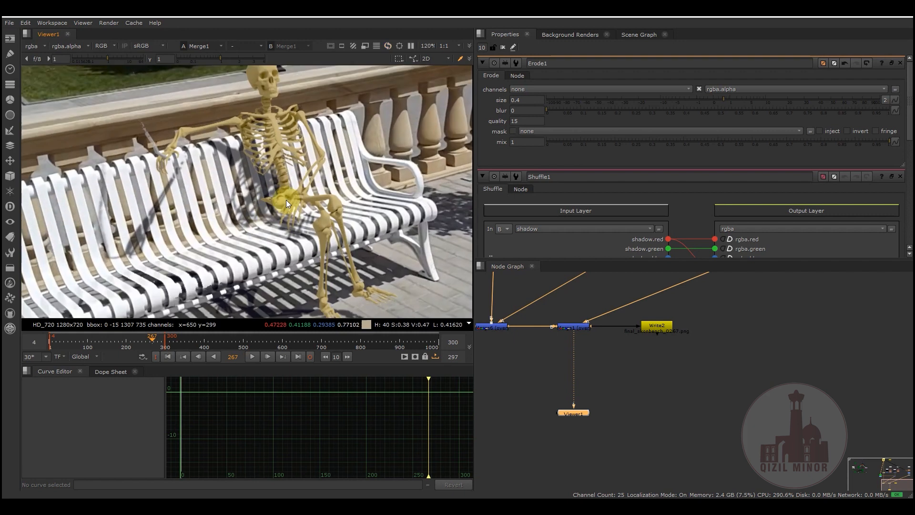
middle_click_drag(286, 199, 287, 230)
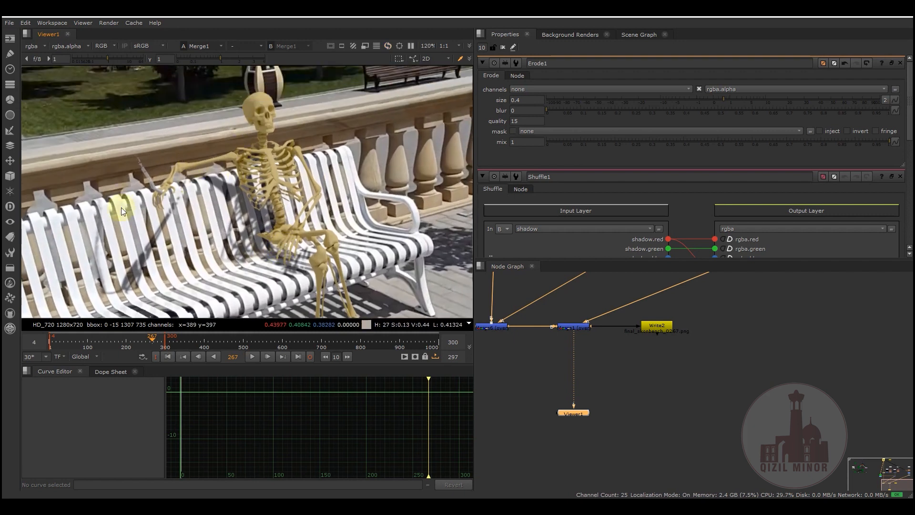
middle_click_drag(255, 241, 282, 218)
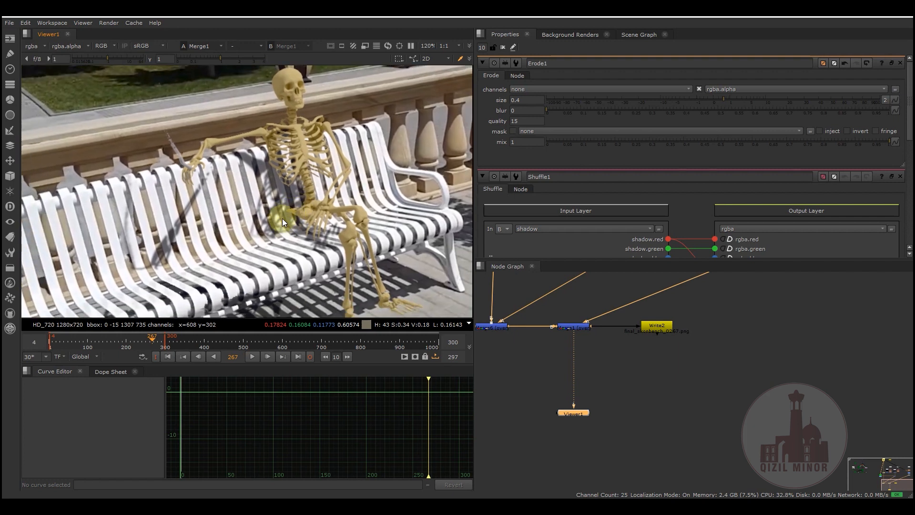
middle_click_drag(195, 246, 187, 261)
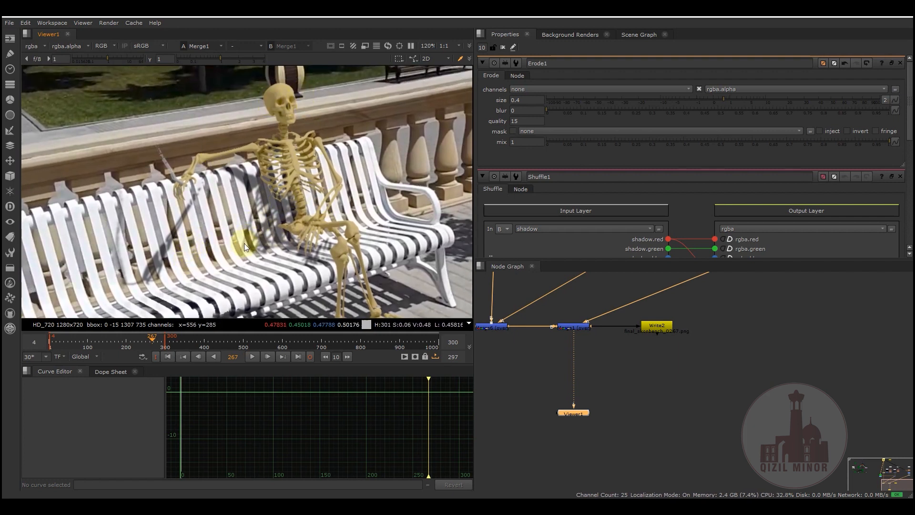
scroll(293, 184, "down", 4)
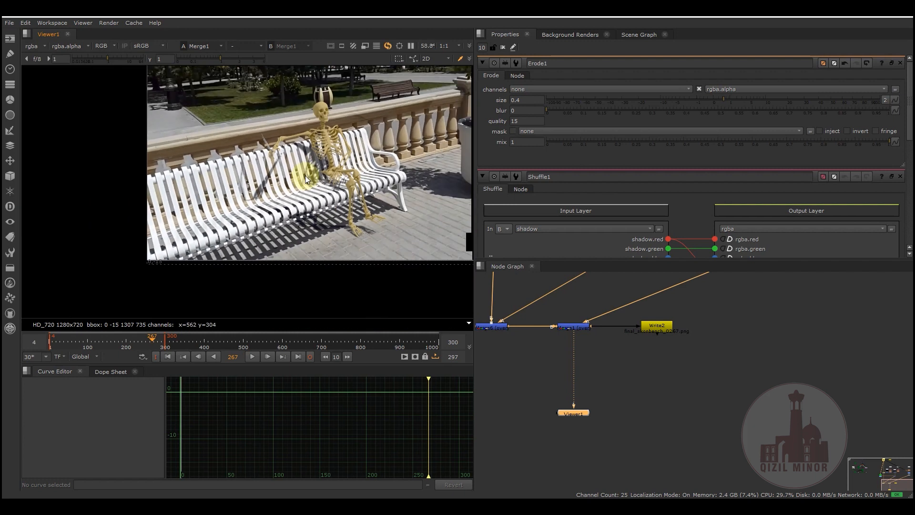
middle_click_drag(263, 210, 192, 250)
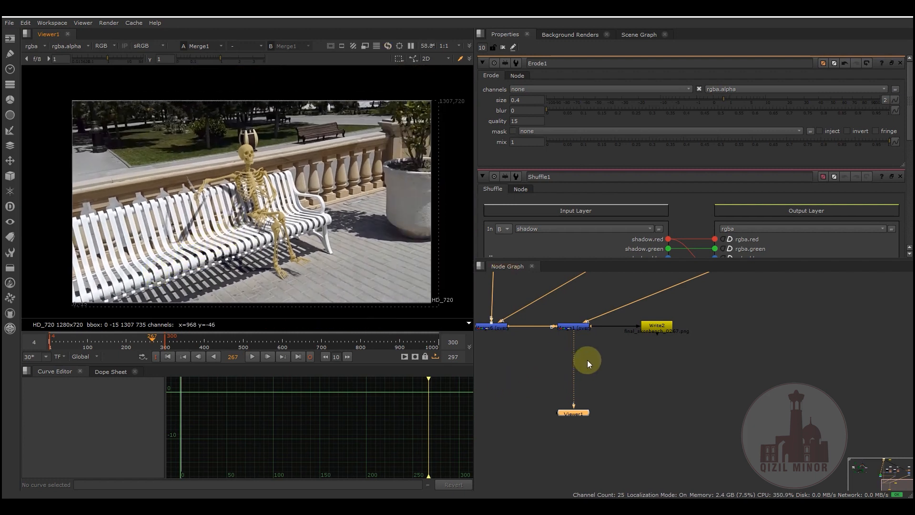
middle_click_drag(587, 360, 633, 354)
middle_click_drag(614, 397, 567, 424)
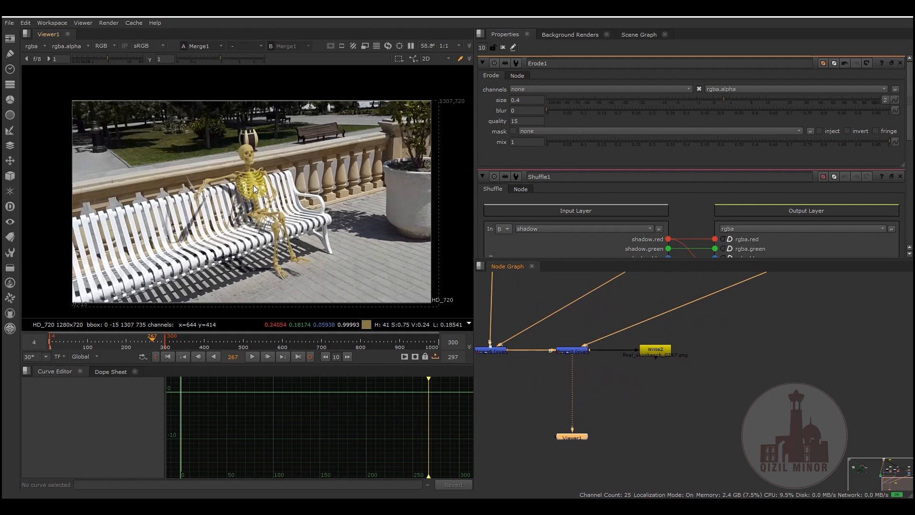
scroll(242, 177, "up", 3)
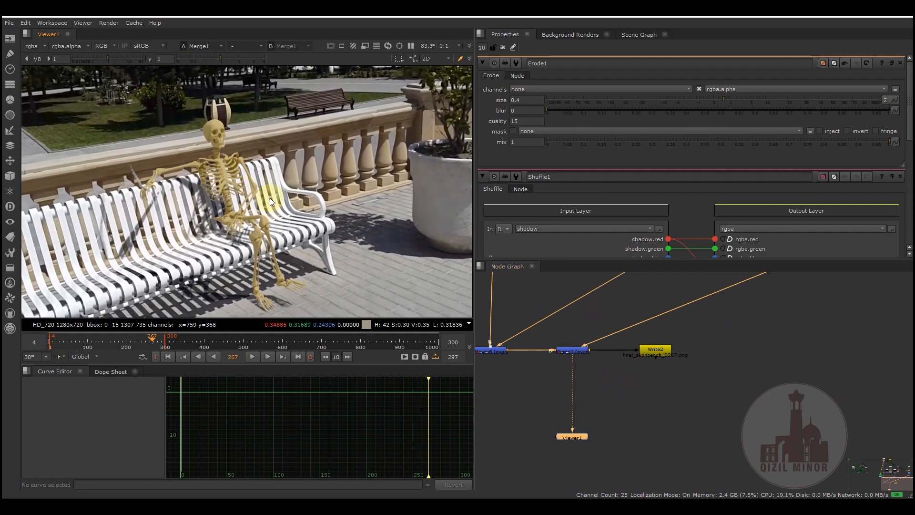